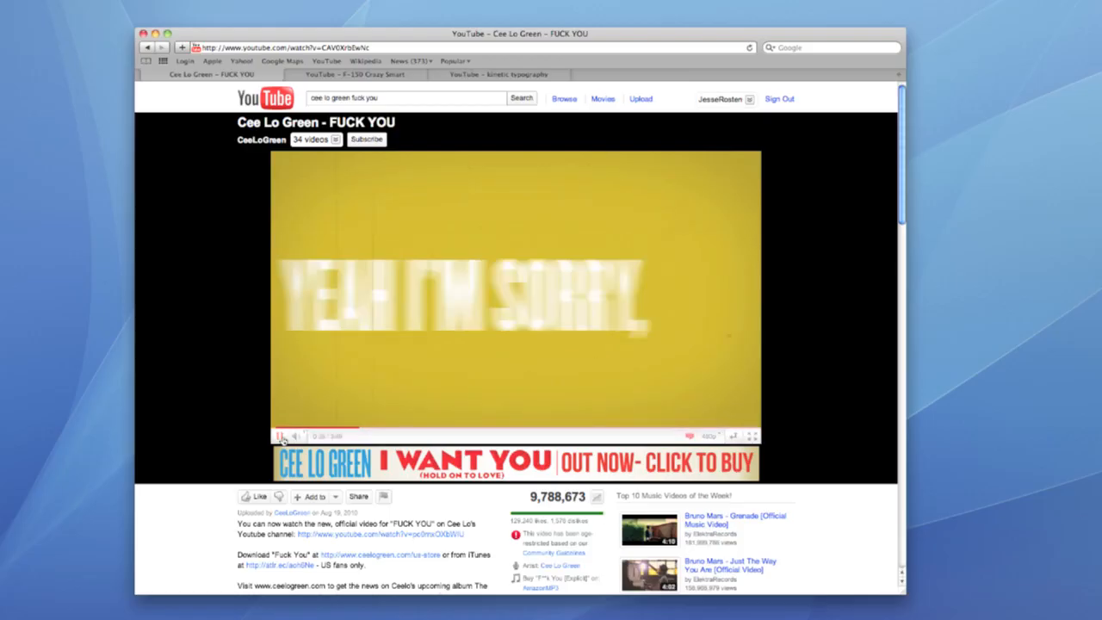
- Pause the Cee Lo Green lyric video
mouse_move(303, 437)
drag(322, 437, 318, 437)
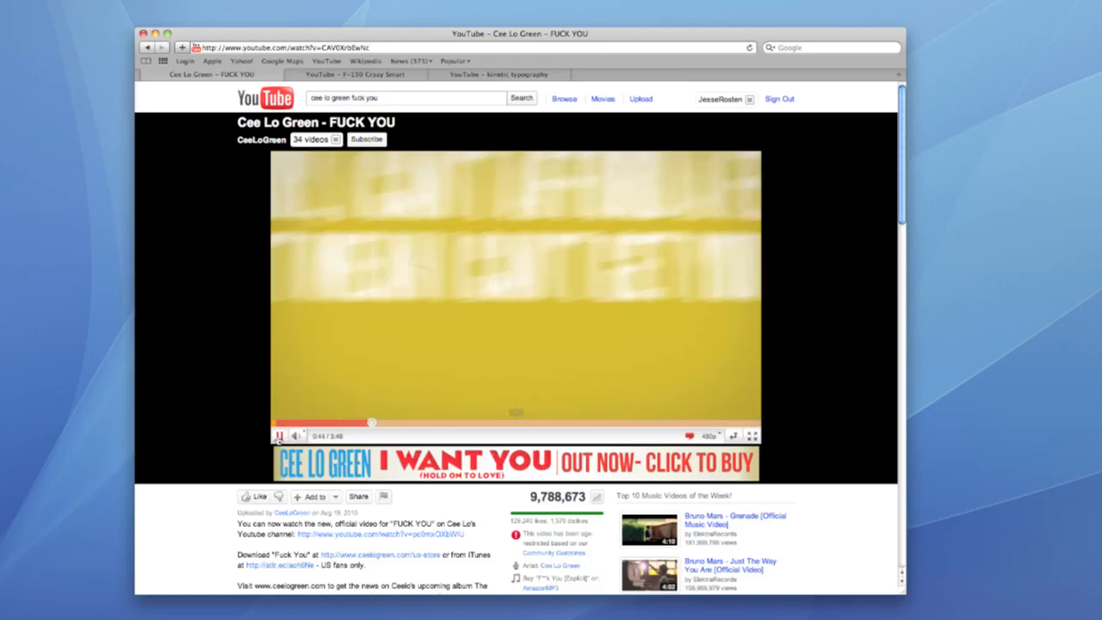
click(279, 436)
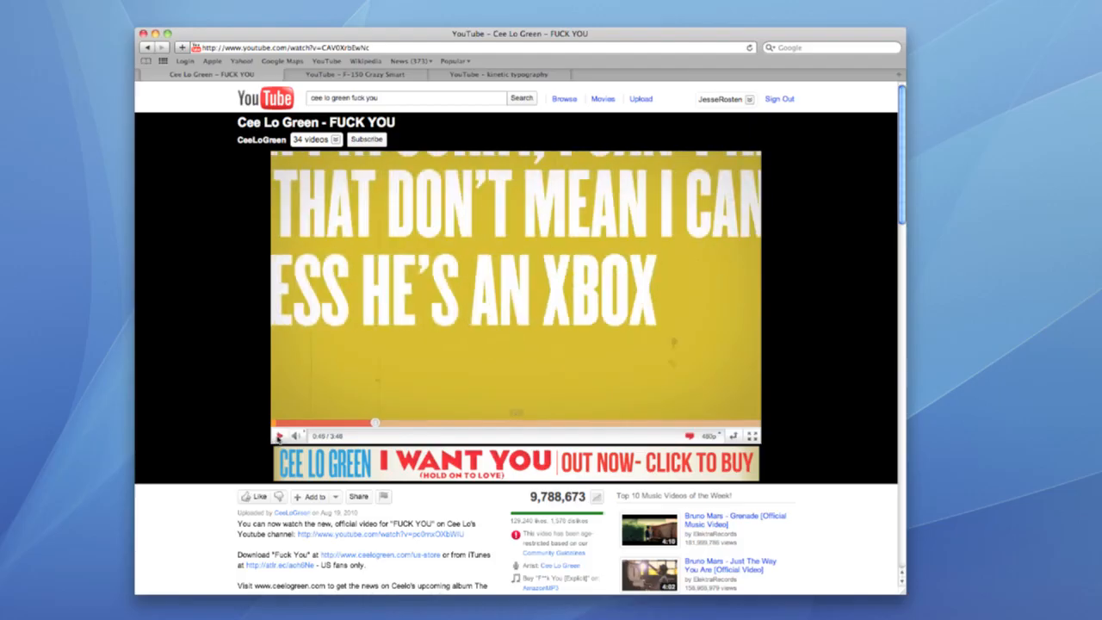
- Search YouTube for "kinetic typography" and browse through the results
double_click(418, 102)
key(super+f)
text(kinet)
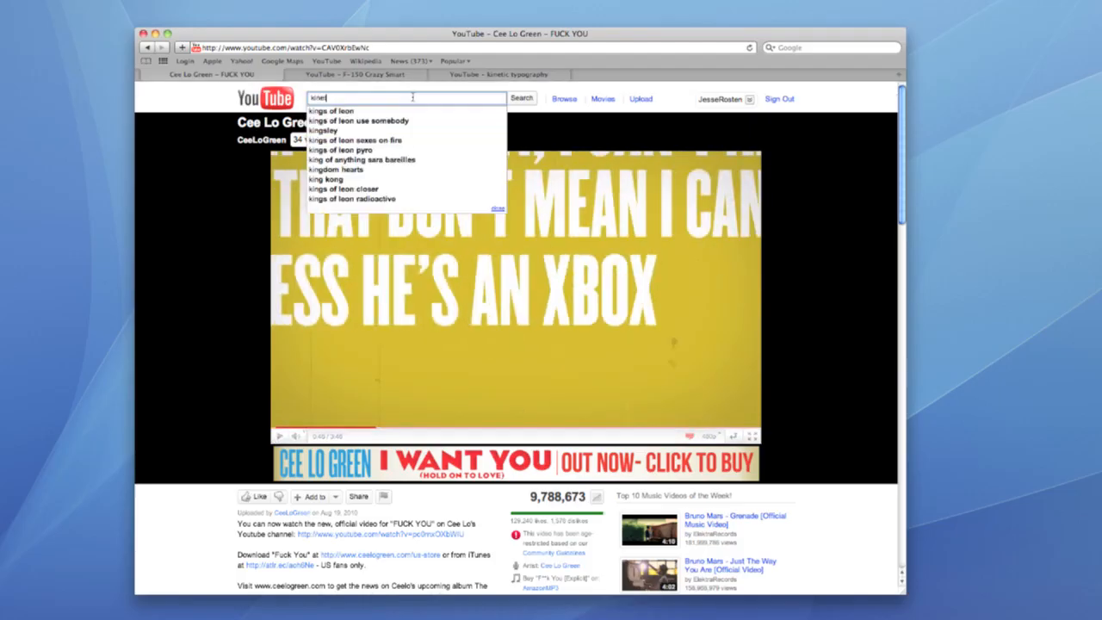
text(ic typography)
key(Return)
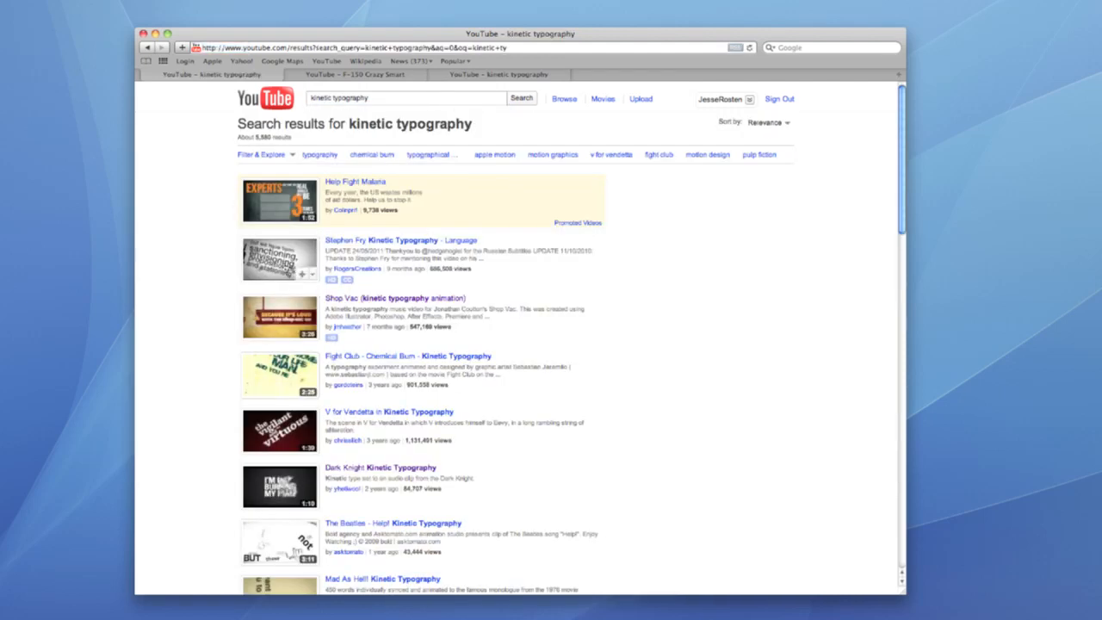
scroll(284, 269, down, 20)
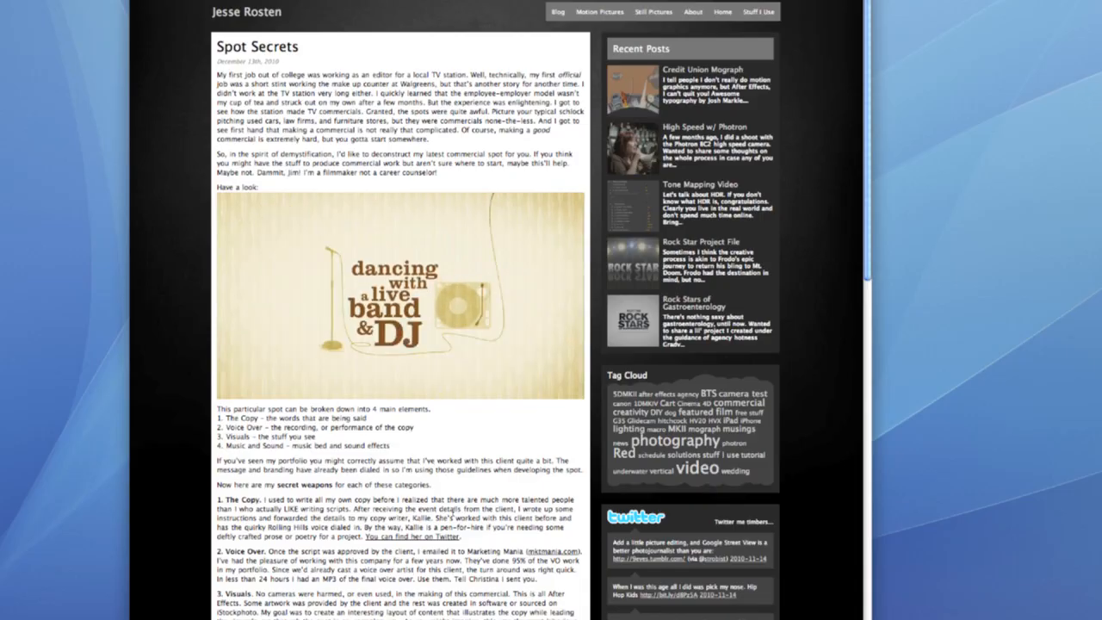
- Switch to After Effects and show the existing typography animation in Comp 2 at 0:00:15:00
mouse_move(229, 392)
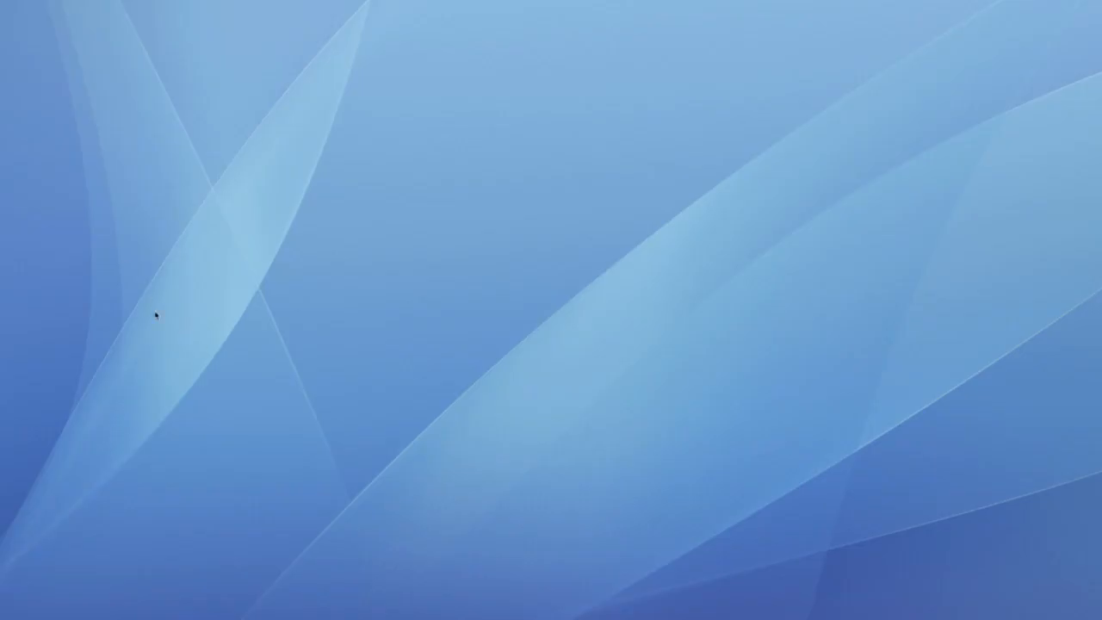
key(super+Tab)
key(super+Tab)
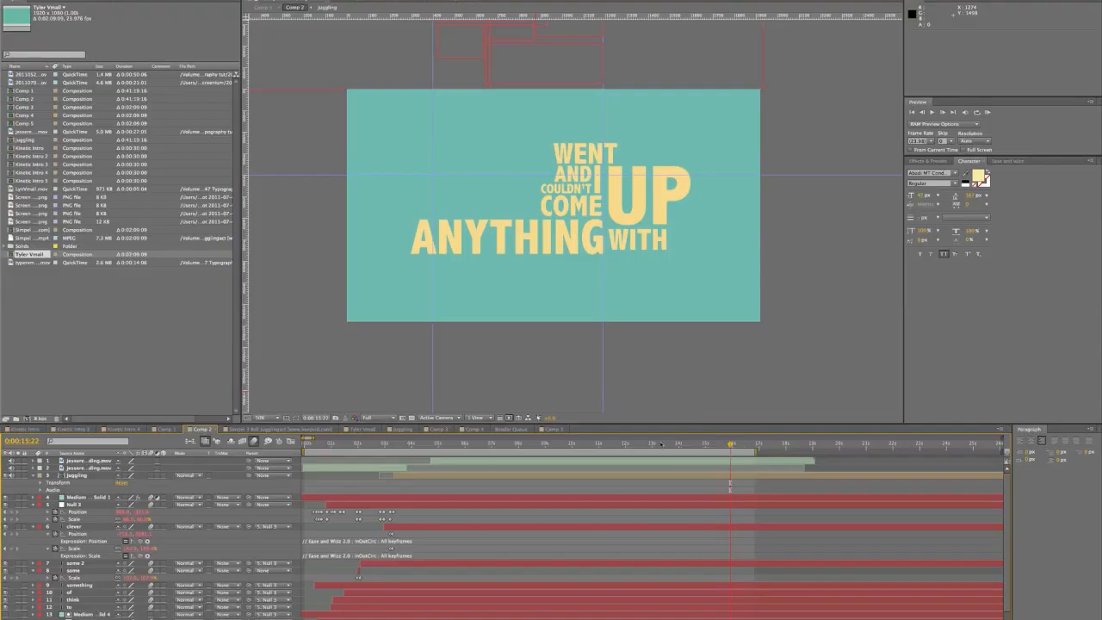
key(F12)
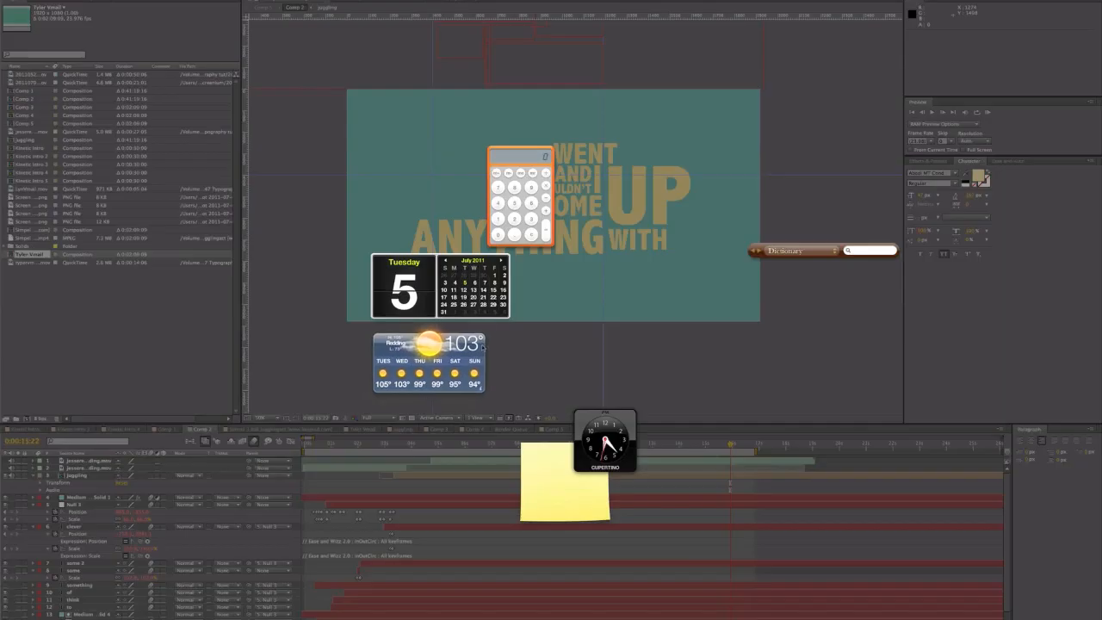
key(F12)
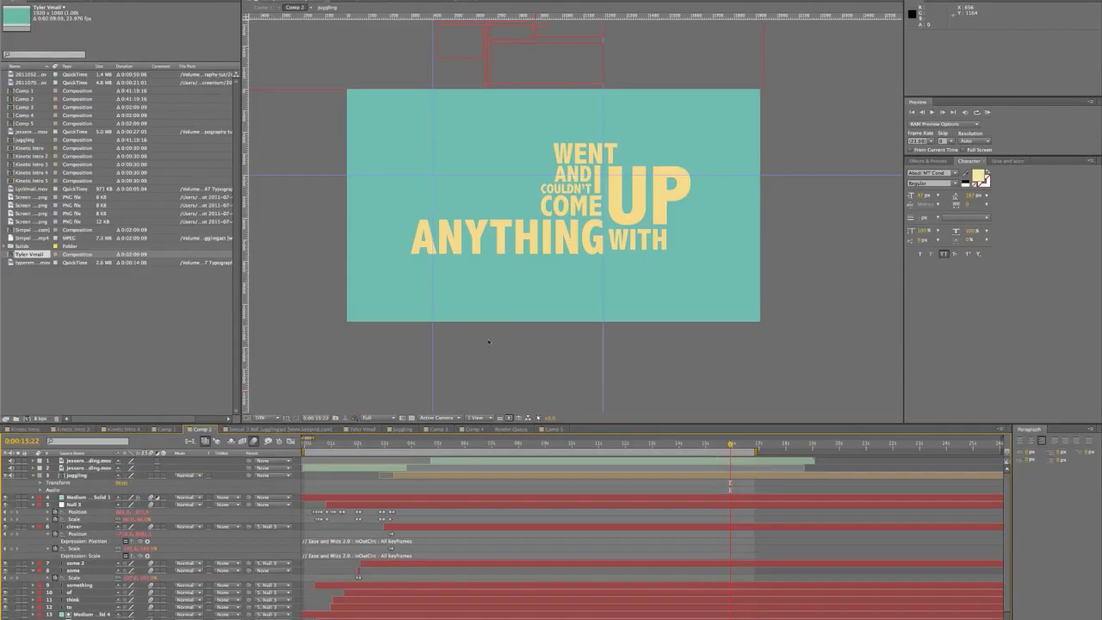
click(706, 445)
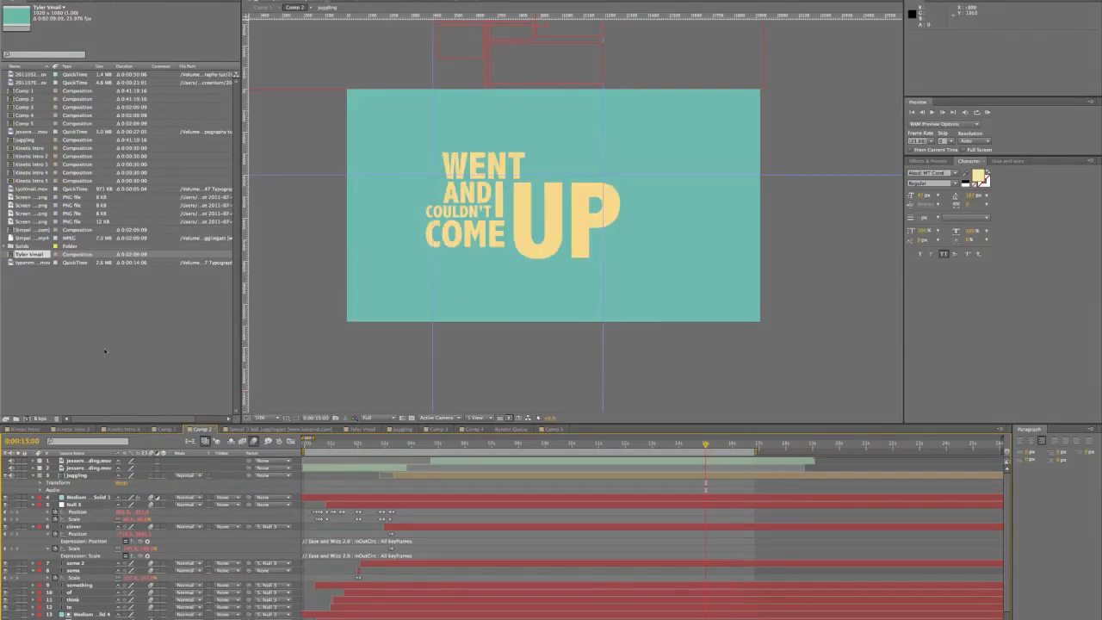
- Start a new empty project in place of the open one
click(105, 350)
click(75, 0)
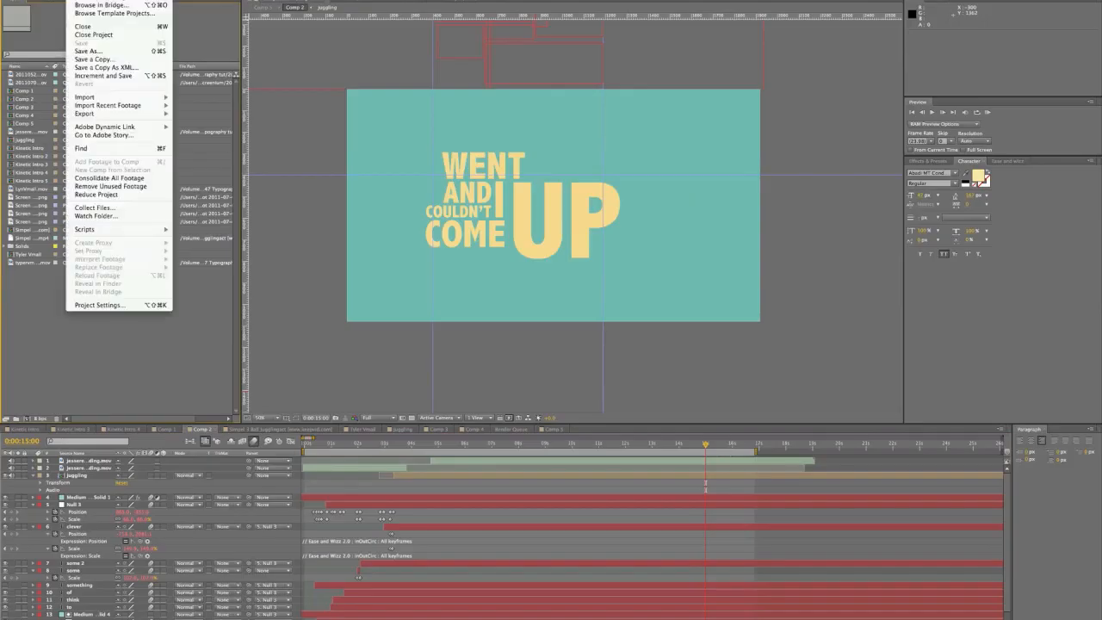
mouse_move(91, 0)
click(198, 0)
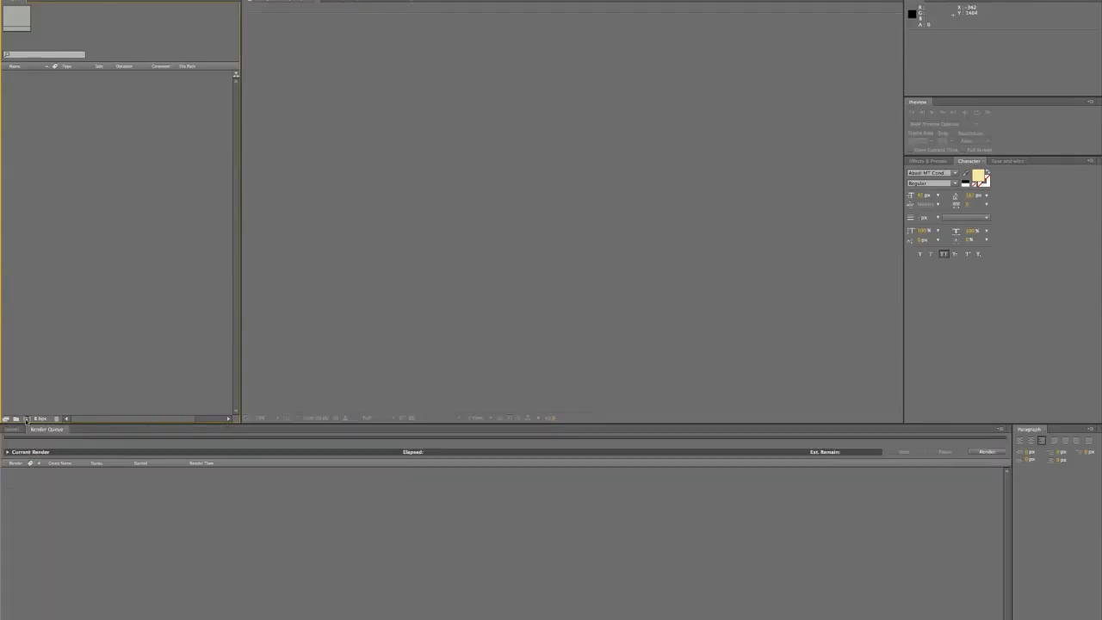
- Import the audio file LynVmail.mov from Finder into the new project
key(super+Tab)
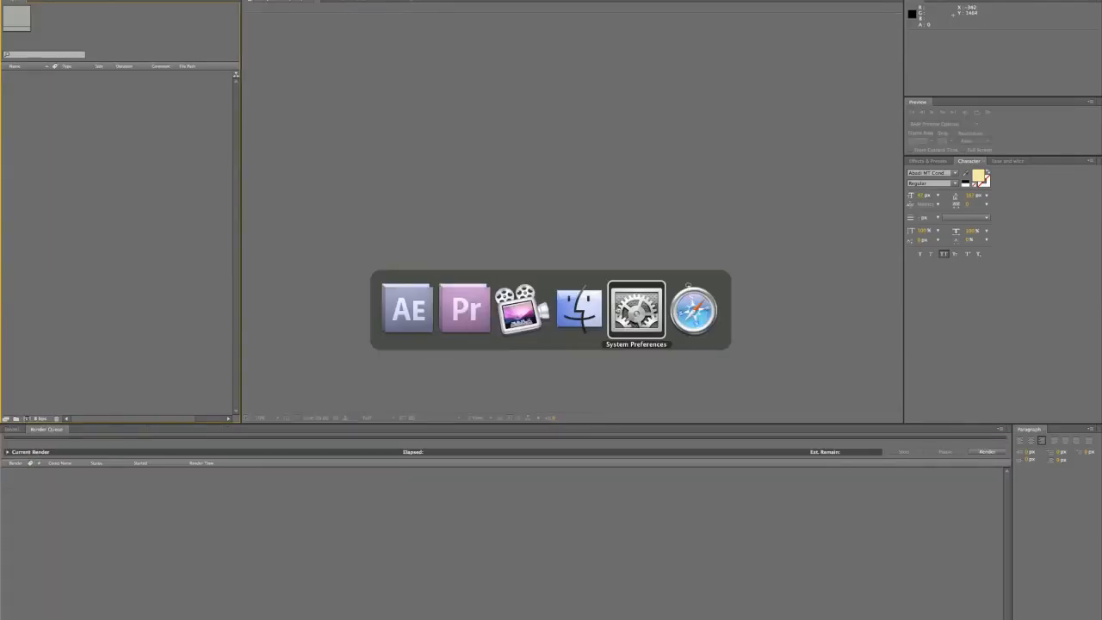
drag(705, 401, 86, 248)
click(35, 75)
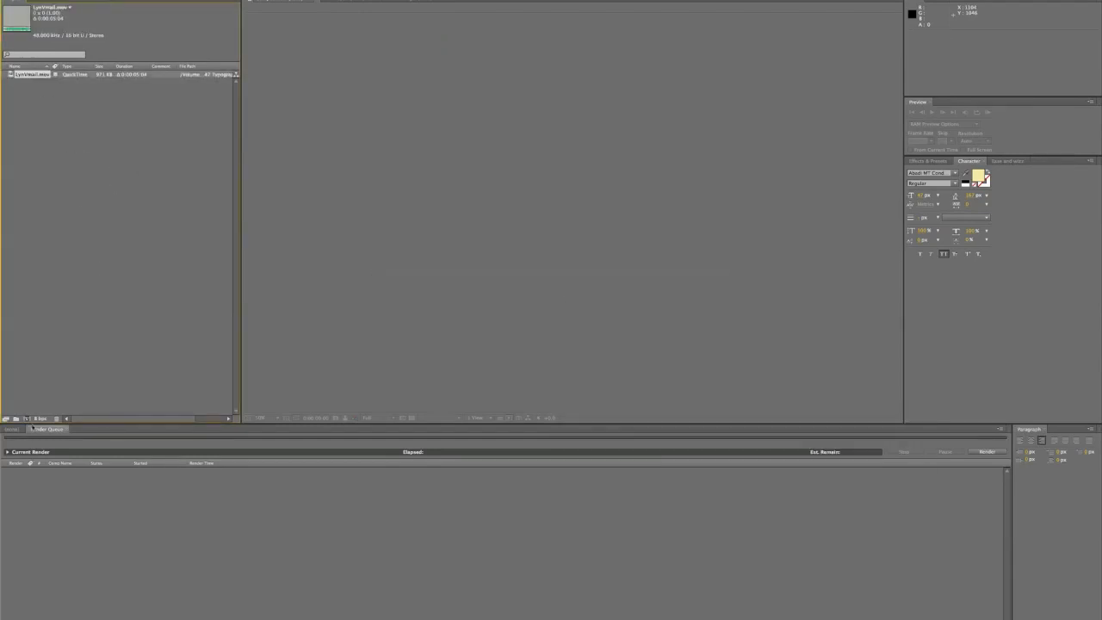
- Create a new composition with the default settings and add LynVmail.mov to it as a layer
click(27, 418)
key(Return)
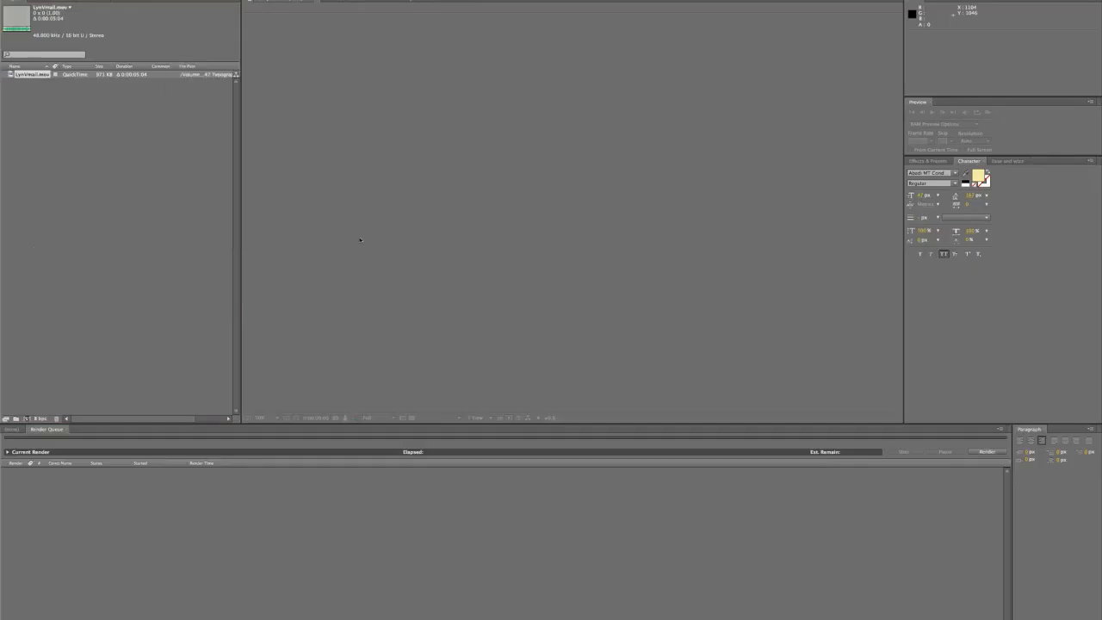
drag(19, 81, 44, 469)
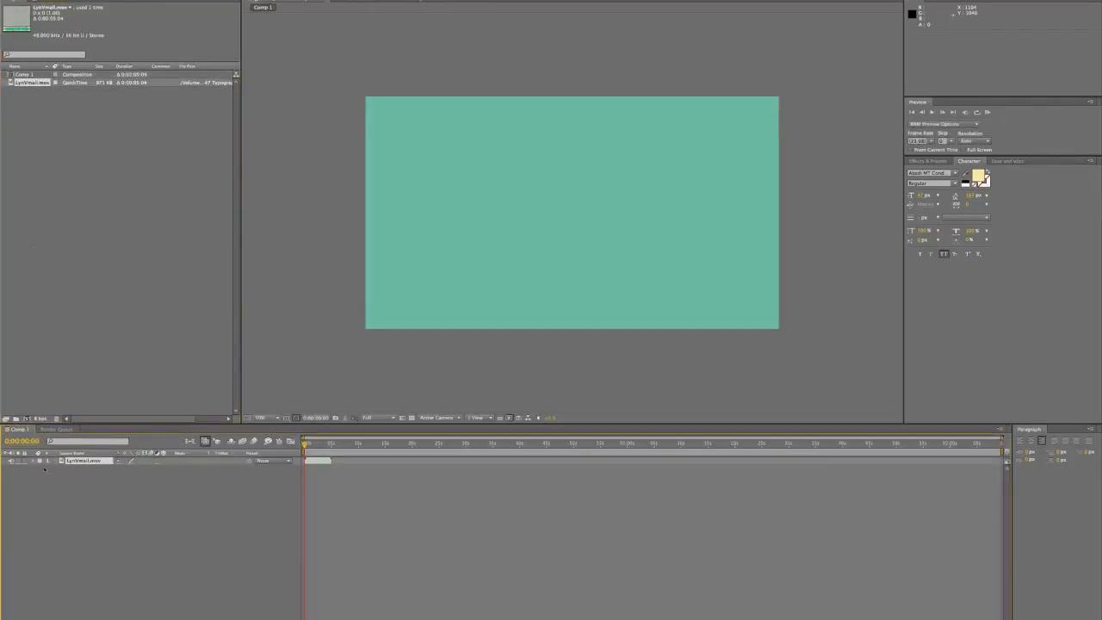
- Preview the composition's audio from the beginning, with the timeline enlarged around the clip
key(equal)
key(equal)
key(KP_Decimal)
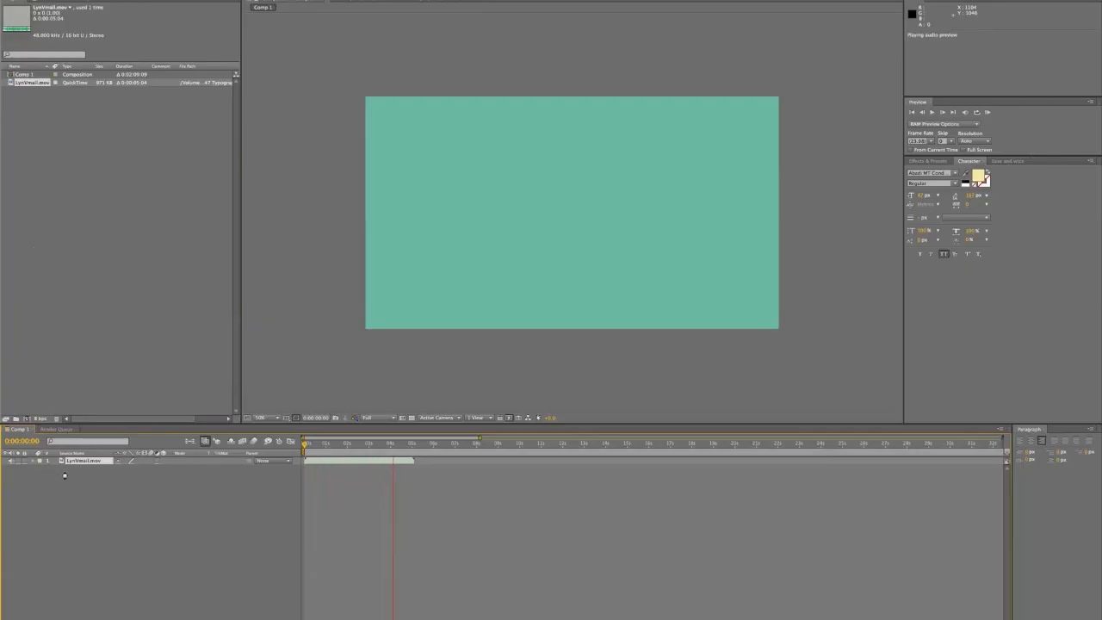
key(space)
- Reveal the waveform of the LynVmail.mov layer and preview the audio from 0:00:00:09, where the first word starts
click(33, 461)
click(41, 468)
click(48, 482)
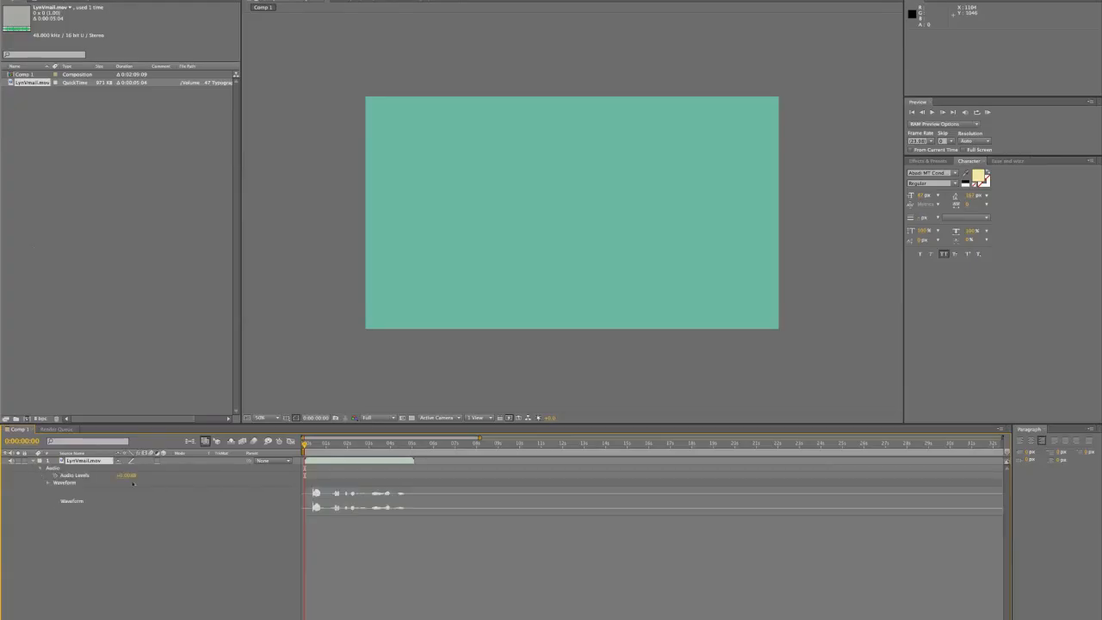
key(equal)
key(equal)
mouse_move(342, 443)
mouse_down()
mouse_move(682, 444)
mouse_move(333, 449)
mouse_move(335, 462)
mouse_up()
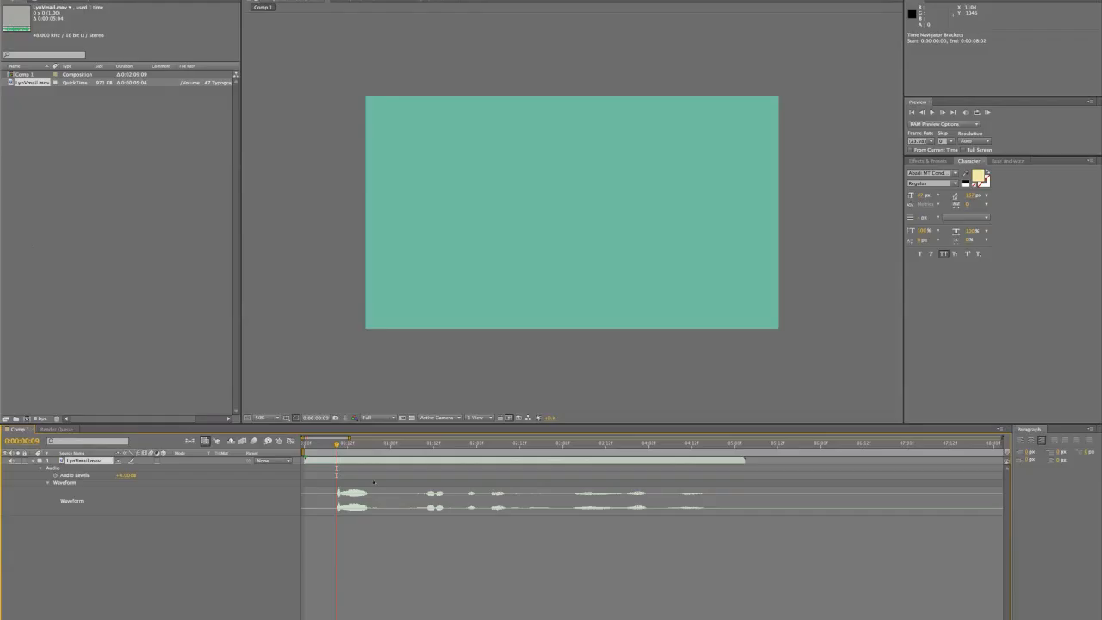
key(KP_Decimal)
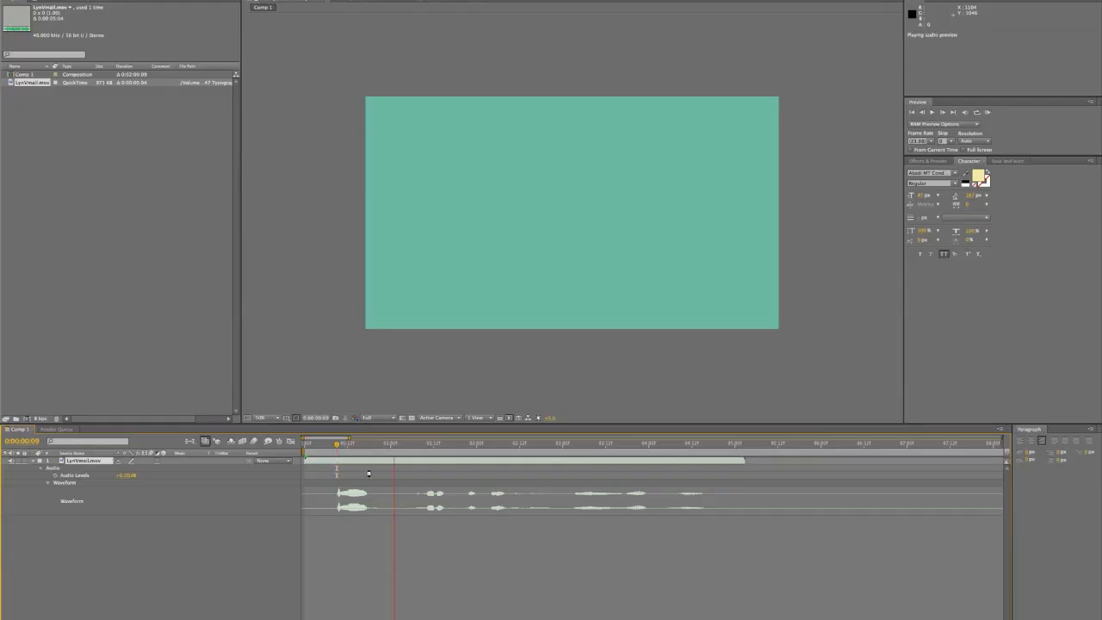
- Set the font size to 100 px and add a text layer reading UHH near the composition's upper-left corner
click(921, 195)
text(100)
key(Return)
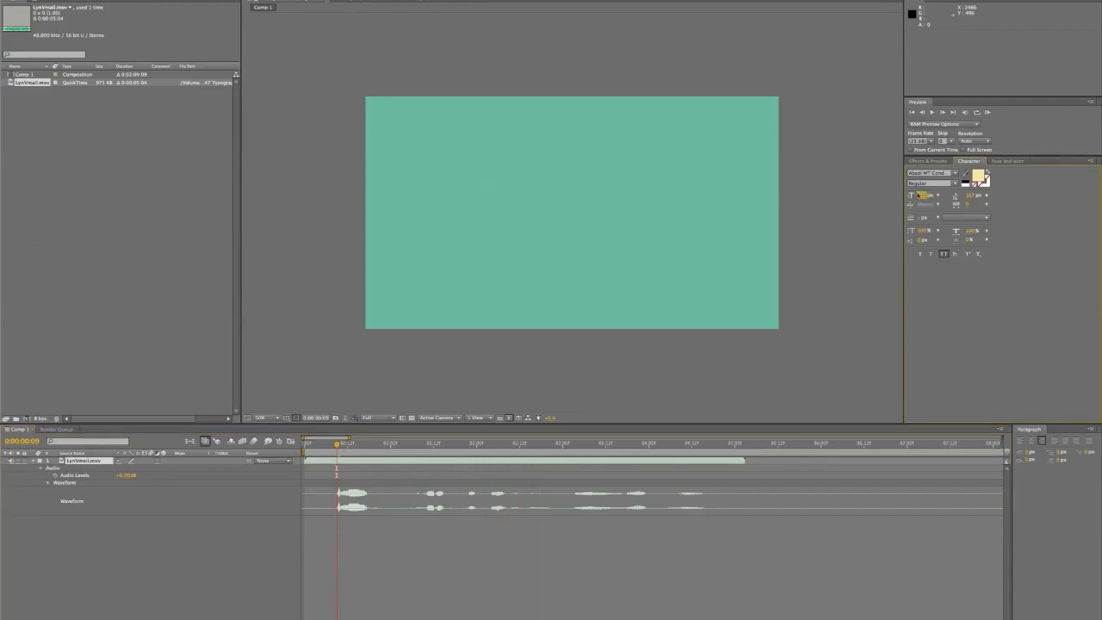
click(443, 155)
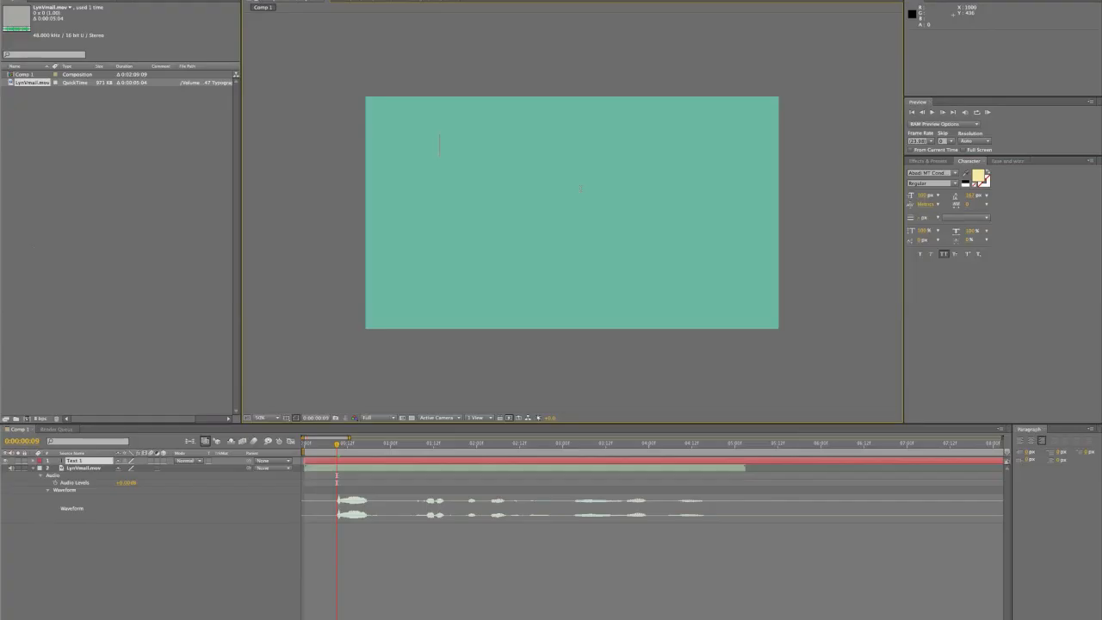
text(uhh)
key(Escape)
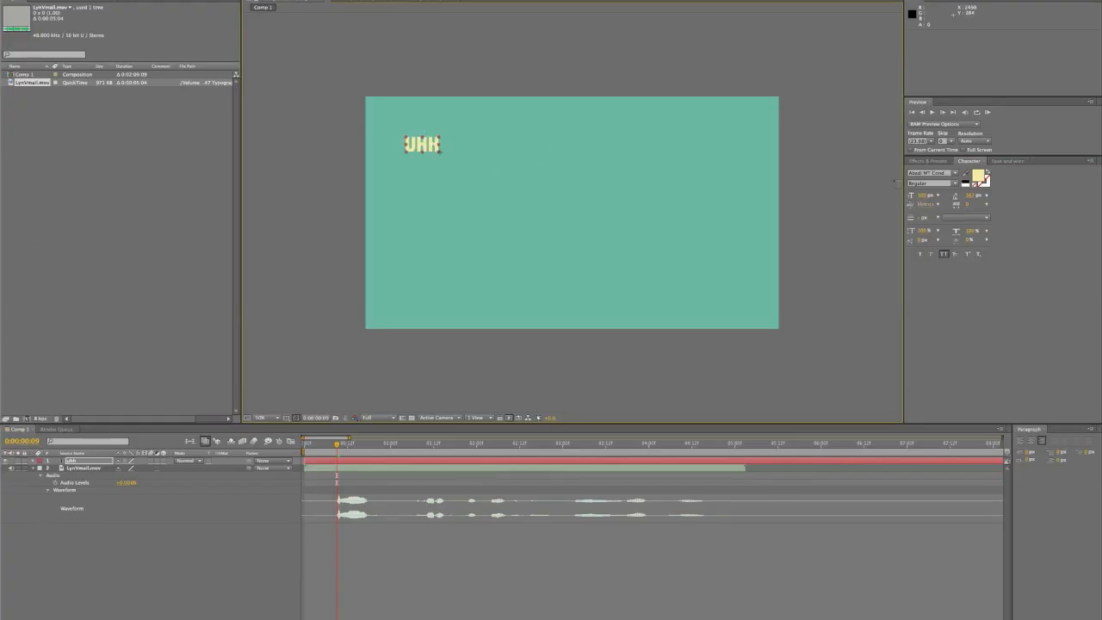
- Left-align the UHH text and set its font to Futura (TT) Bold Condensed
click(1021, 440)
double_click(457, 146)
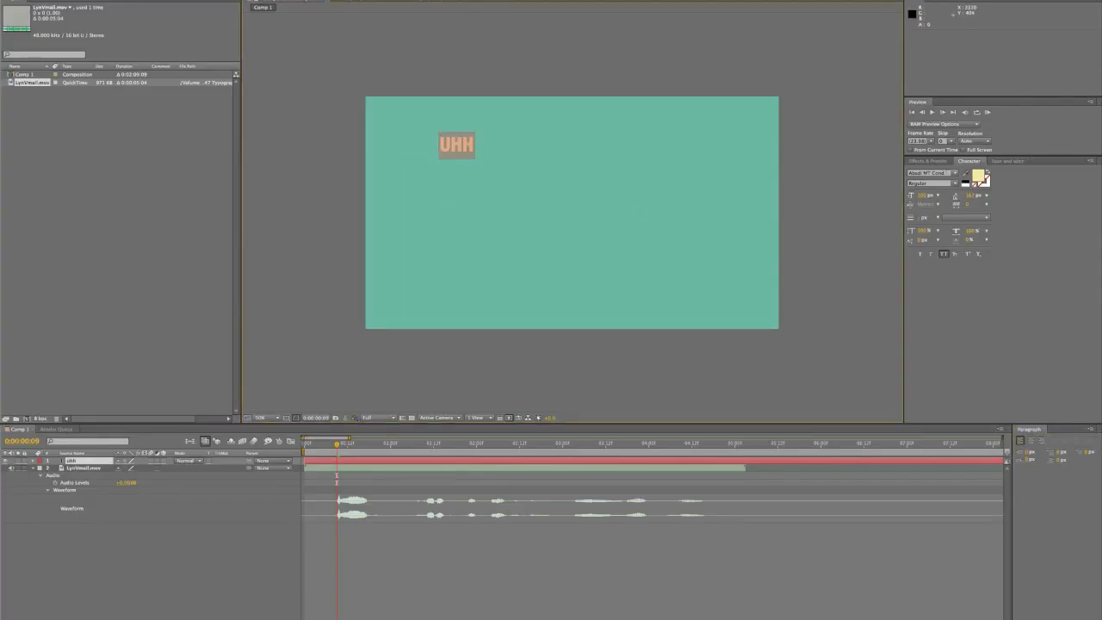
click(954, 173)
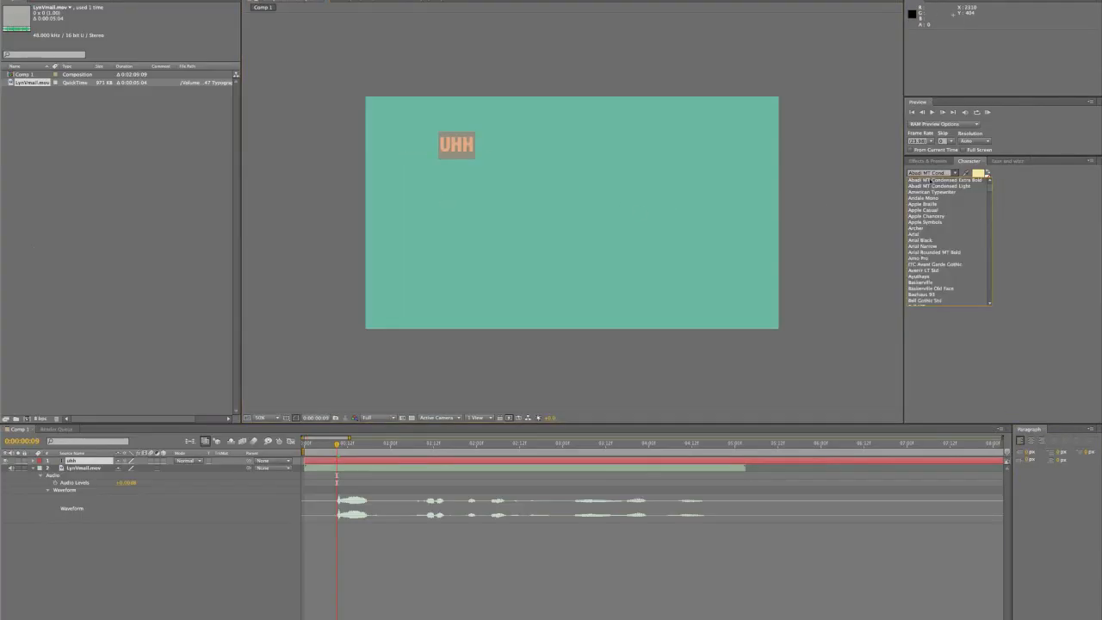
click(954, 173)
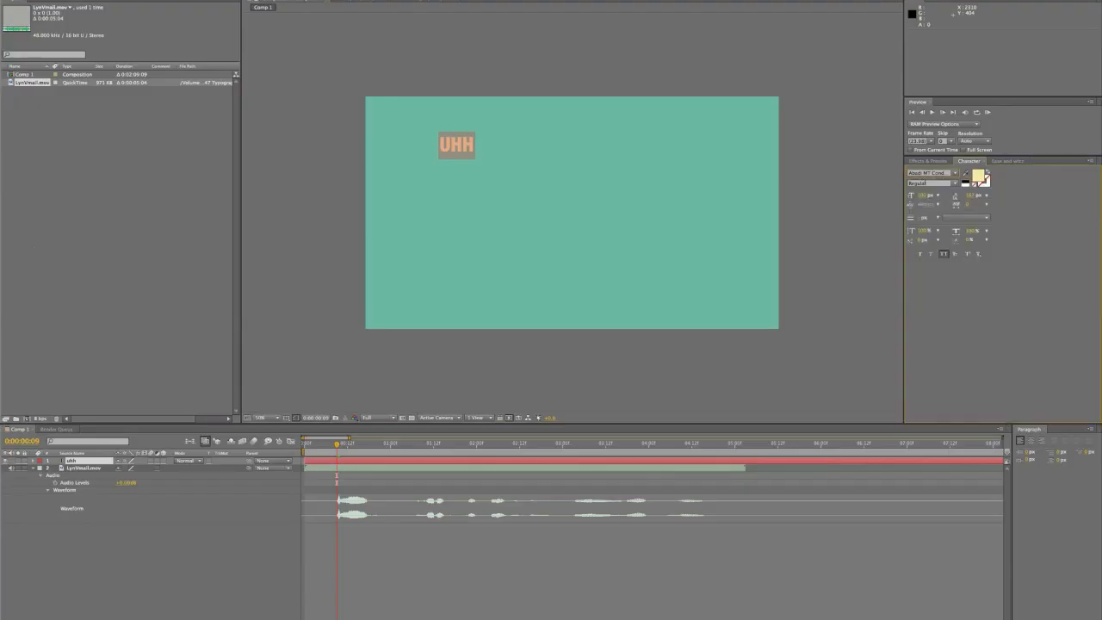
click(930, 173)
text(futura (TT)
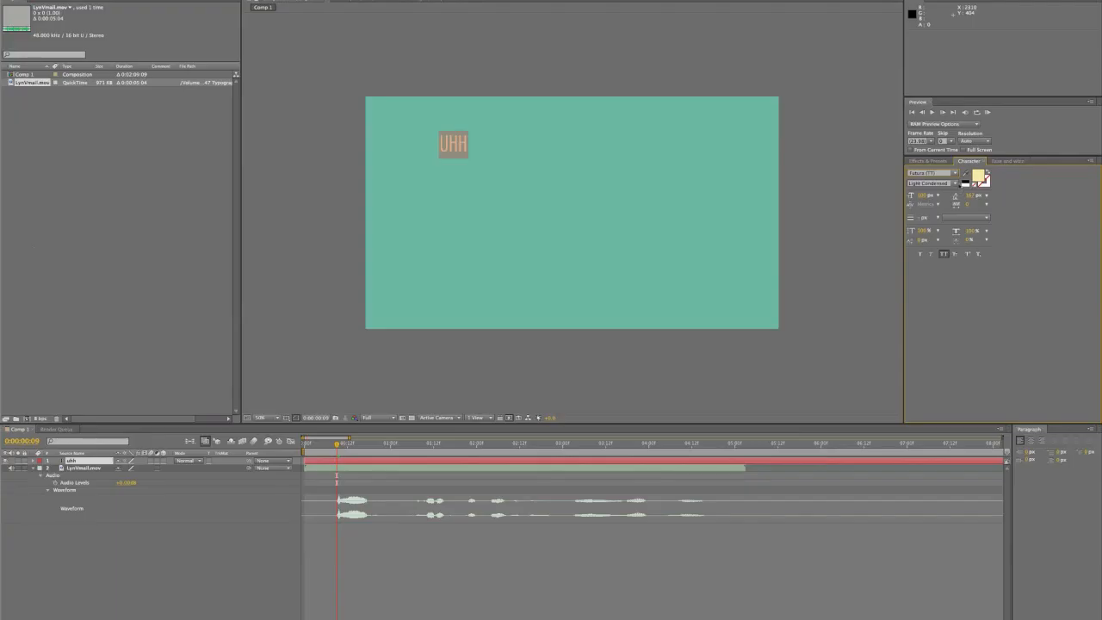
click(956, 183)
click(934, 208)
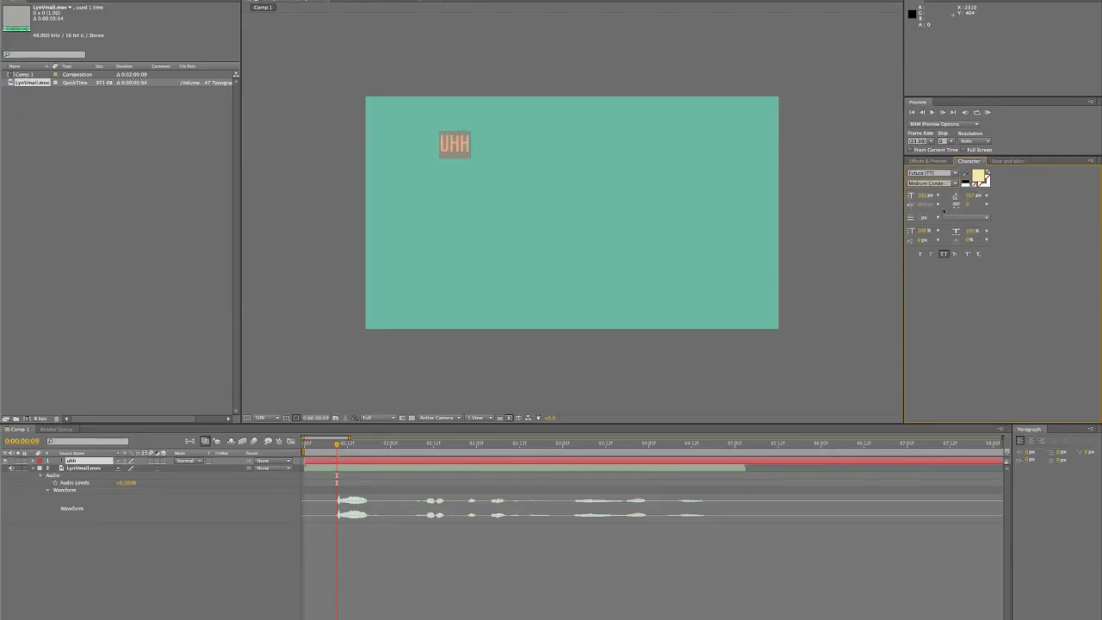
click(953, 184)
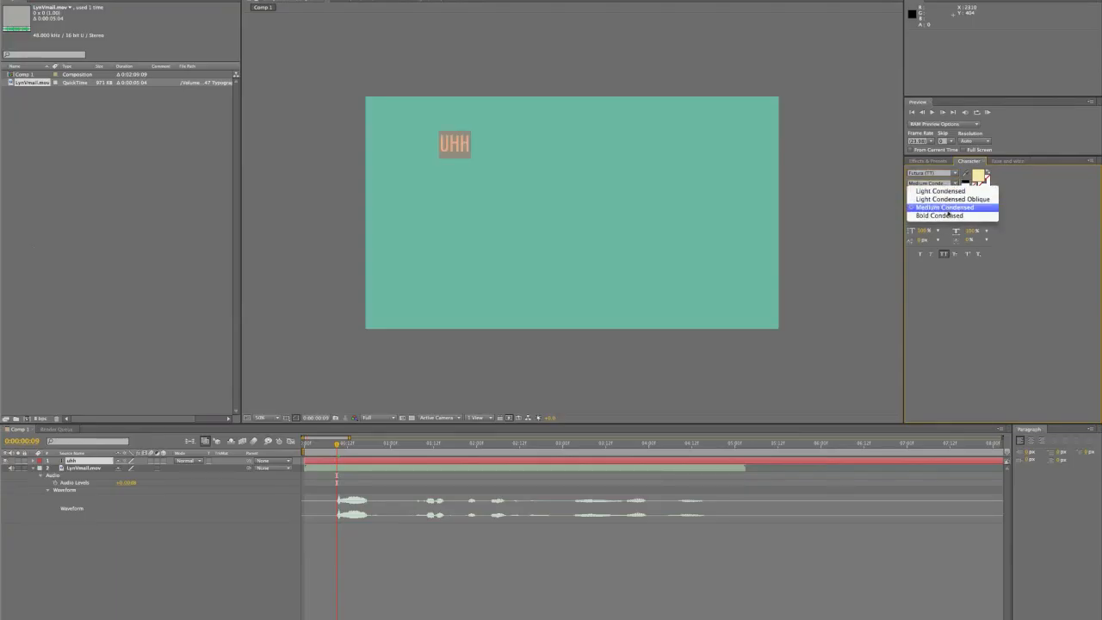
click(946, 215)
key(KP_Enter)
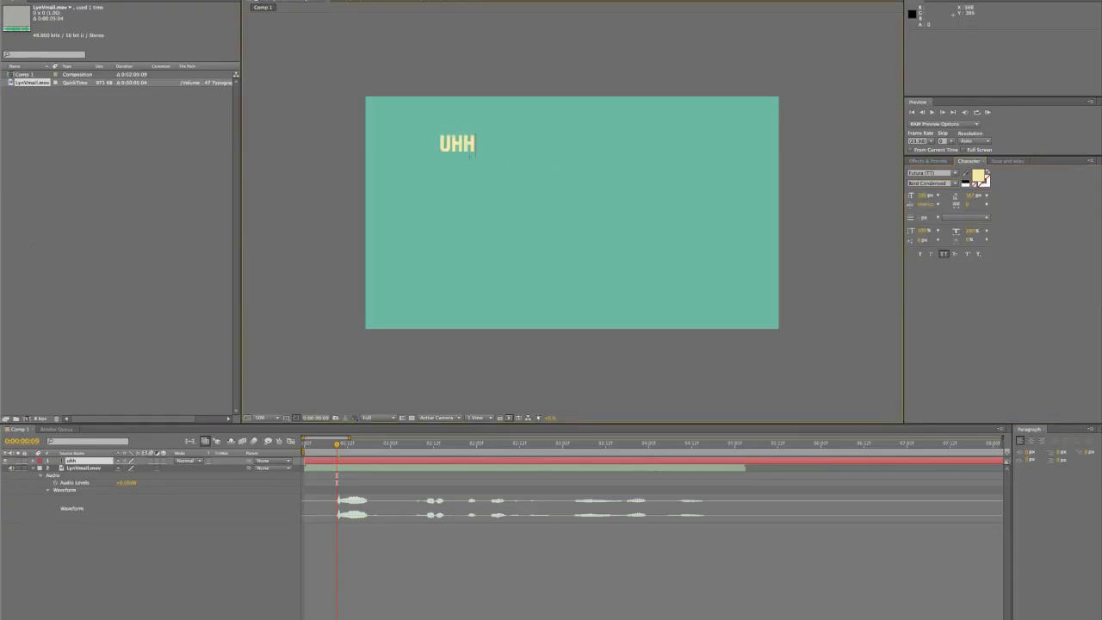
- Enlarge the UHH text to about 140 px and shift it toward the composition's upper middle
double_click(453, 145)
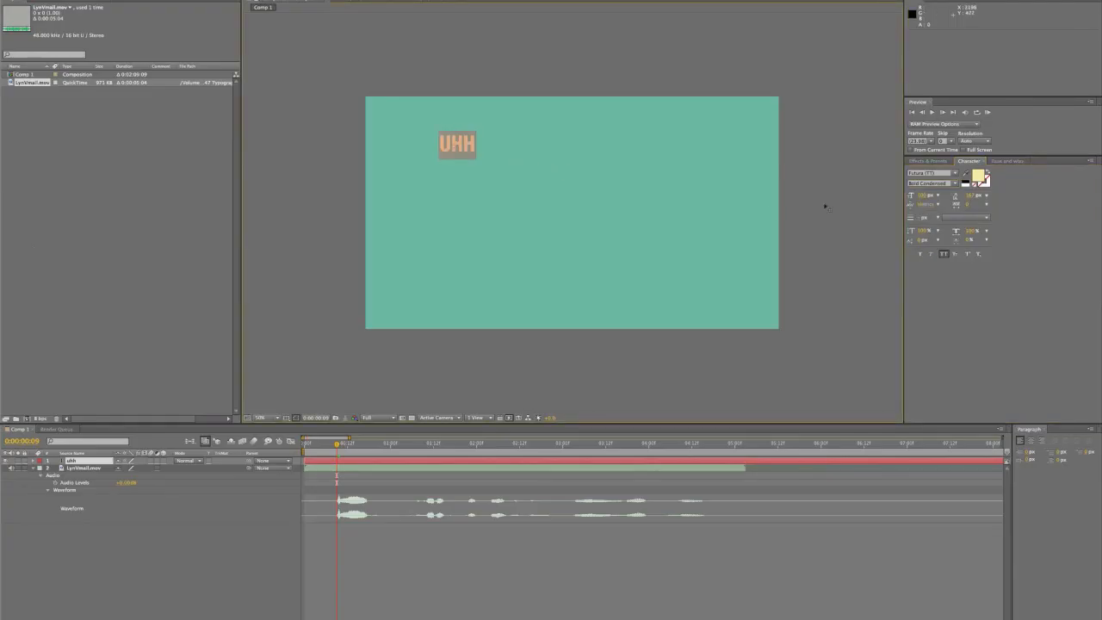
drag(923, 196, 942, 199)
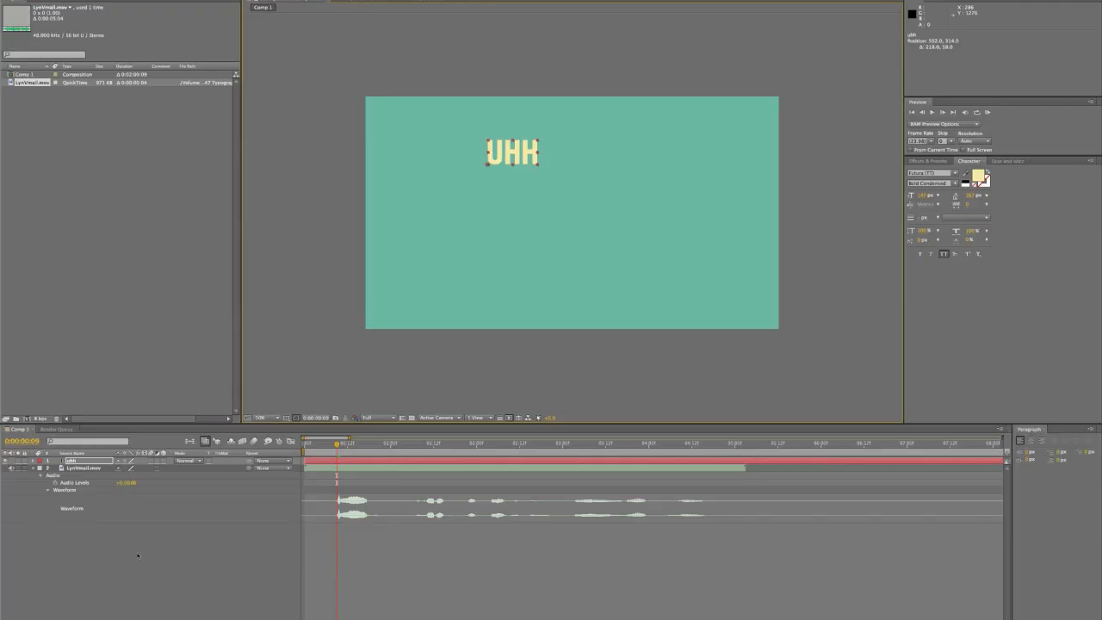
- Preview the audio from the current time and add a text layer reading KINETIC just below UHH
key(KP_Decimal)
key(KP_Decimal)
click(496, 199)
text(KINETIC)
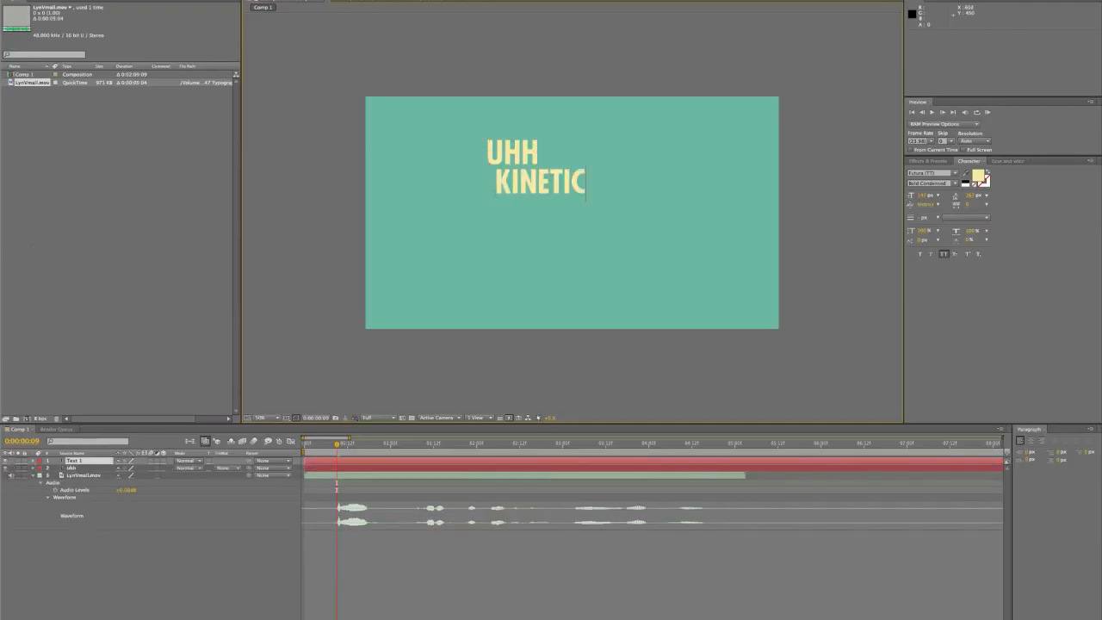
key(KP_Enter)
- Add a text layer reading TYPOGRAPHY and place it directly beneath KINETIC without overlapping it
click(497, 208)
text(TYPOGRAPHY)
key(Return)
key(KP_Enter)
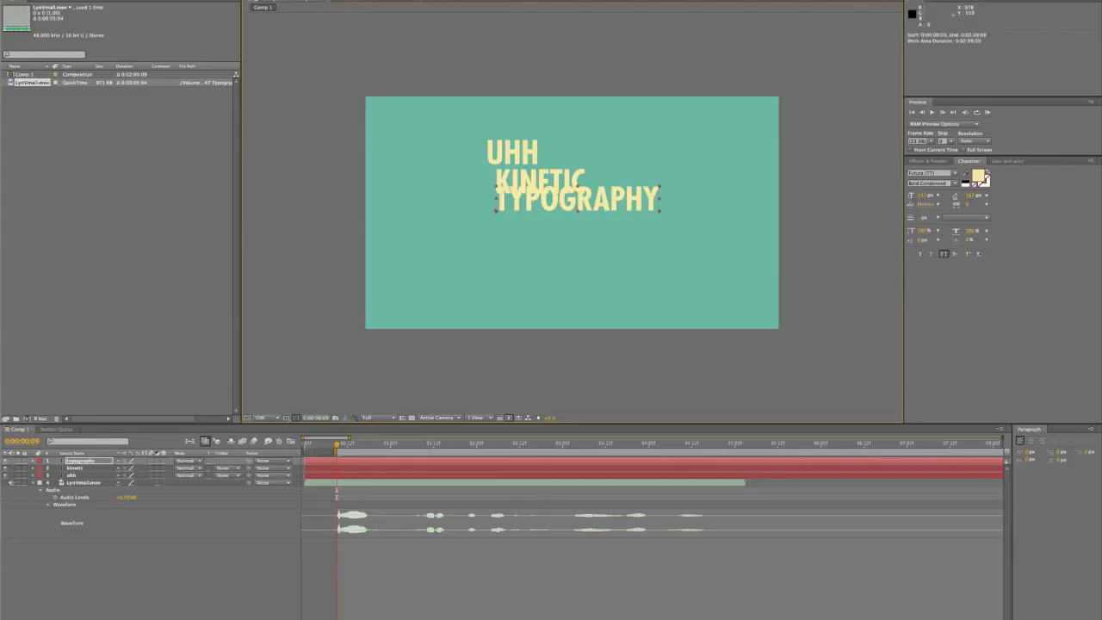
drag(575, 218, 571, 235)
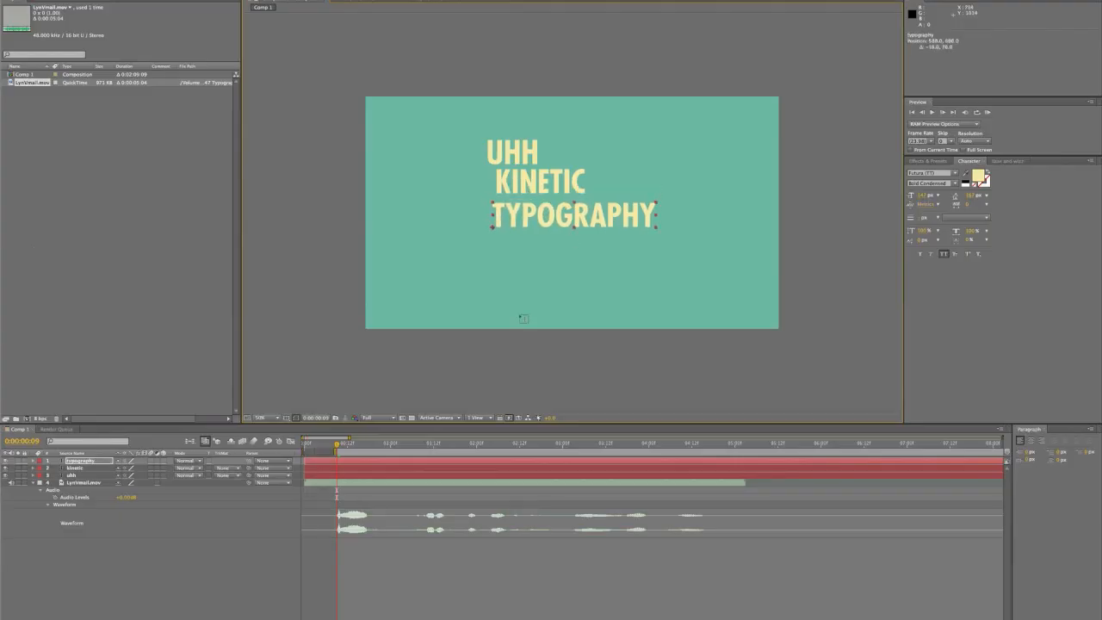
- Add separate text layers reading IS and SOOOO on a new line beneath TYPOGRAPHY
click(482, 262)
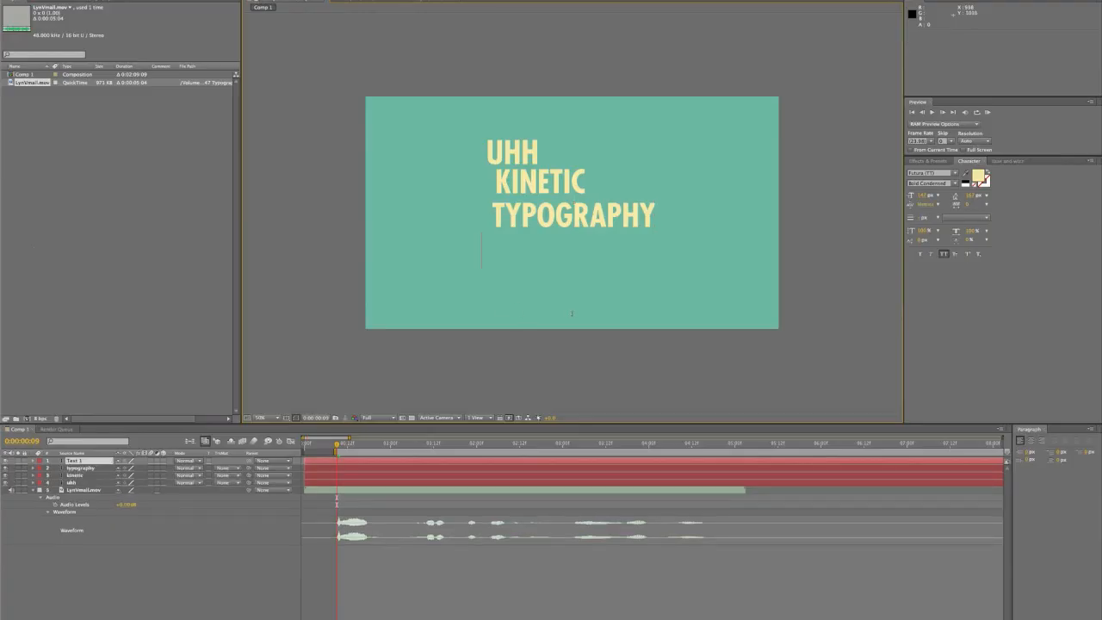
text(is)
key(KP_Enter)
click(544, 258)
text(so)
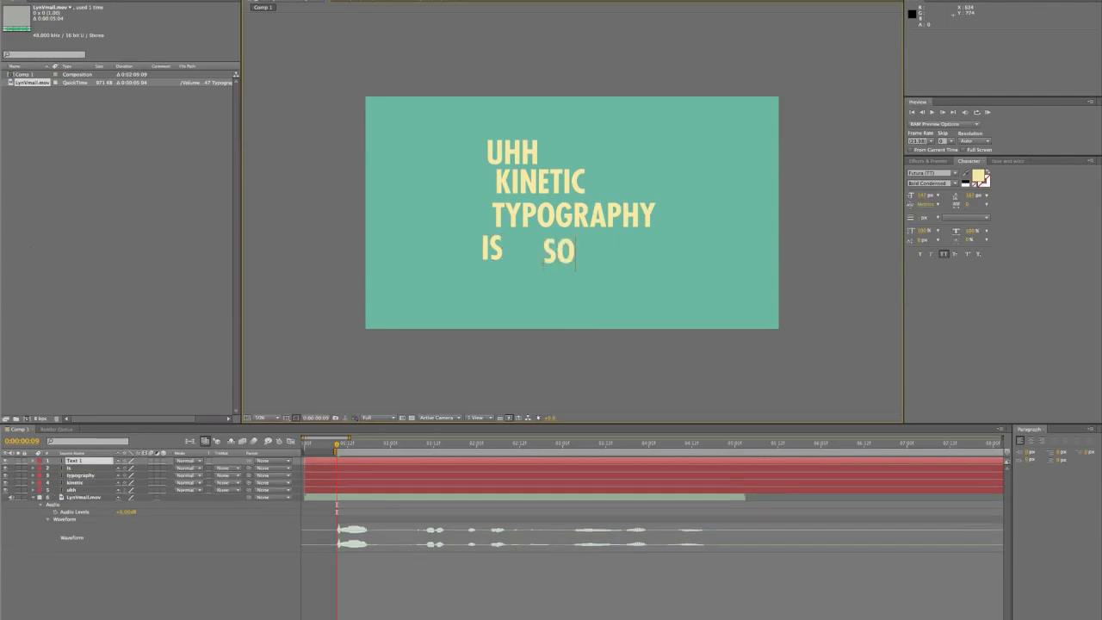
text(ooo)
key(KP_Enter)
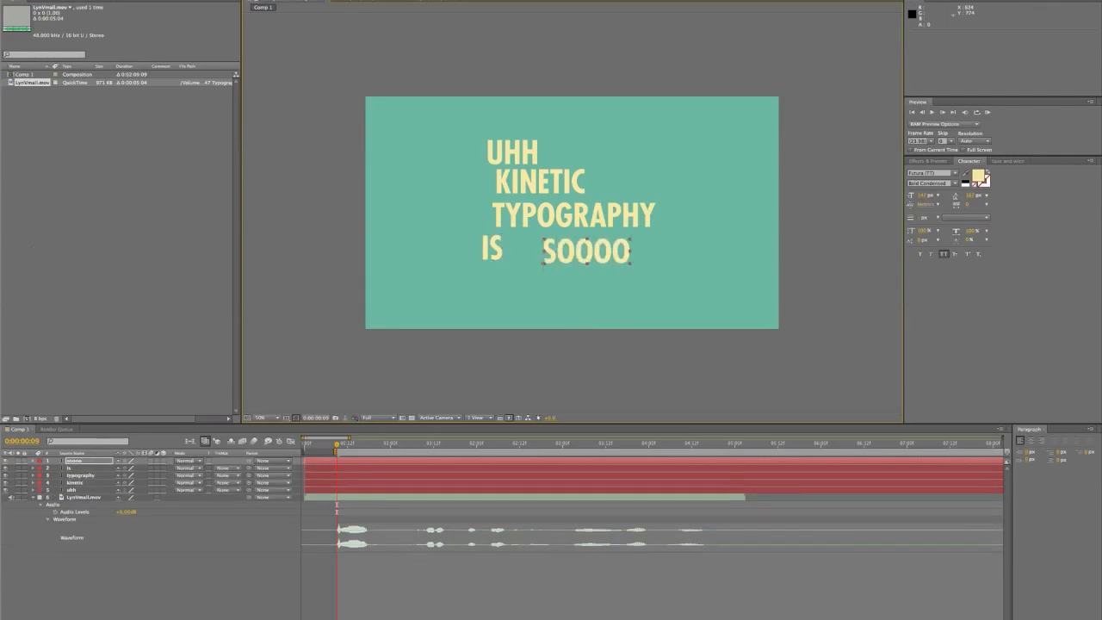
- Add a text layer reading LAST just below the IS and SOOOO line
click(507, 282)
text(last)
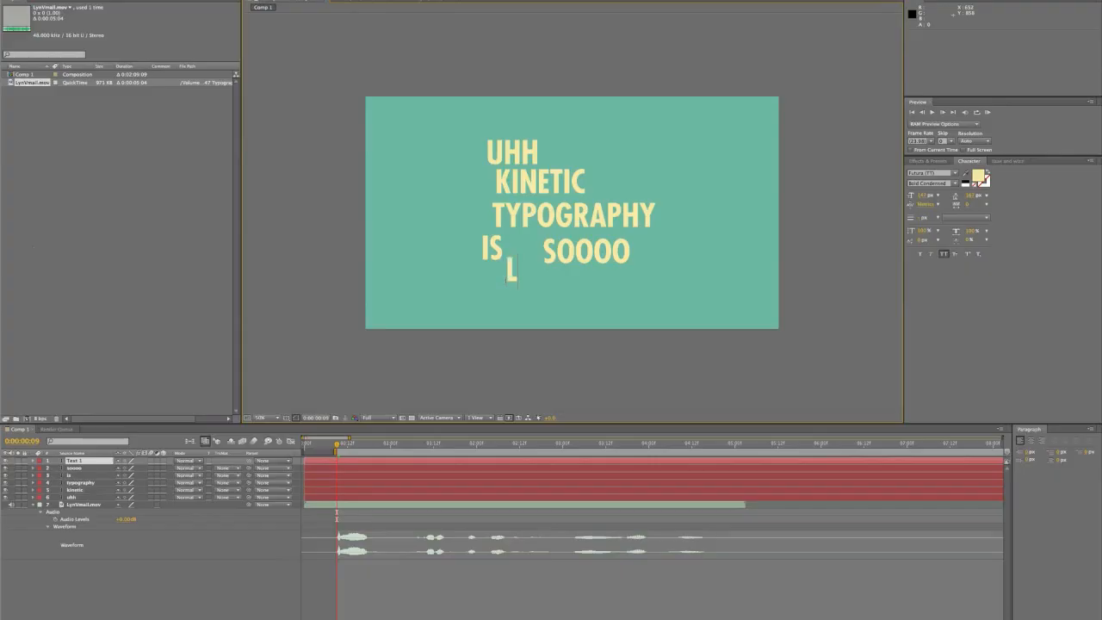
key(KP_Enter)
click(589, 274)
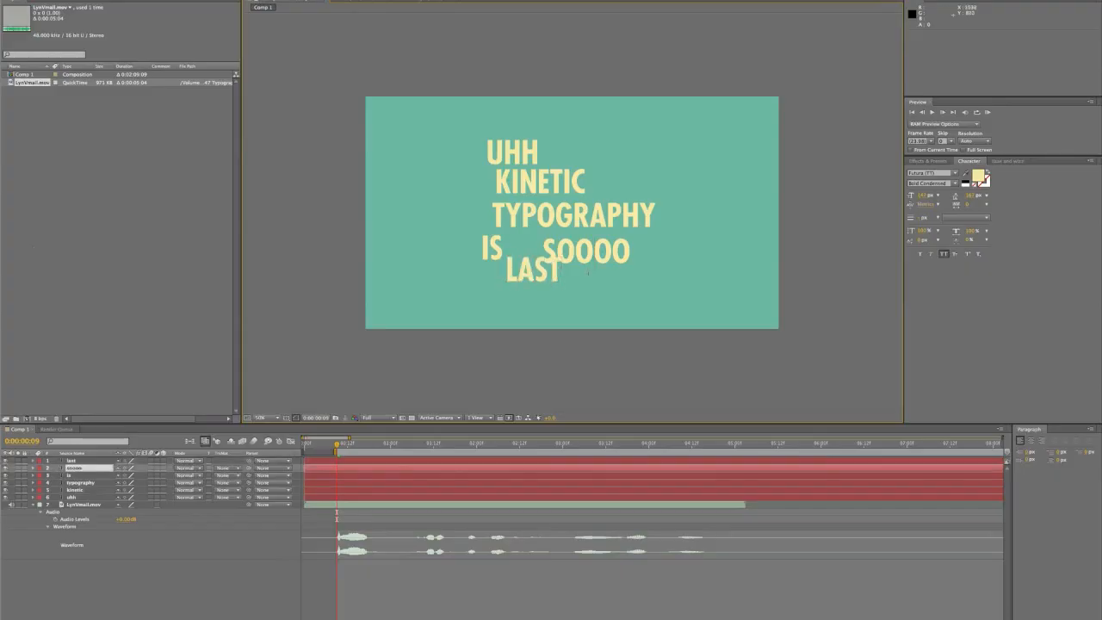
text(year)
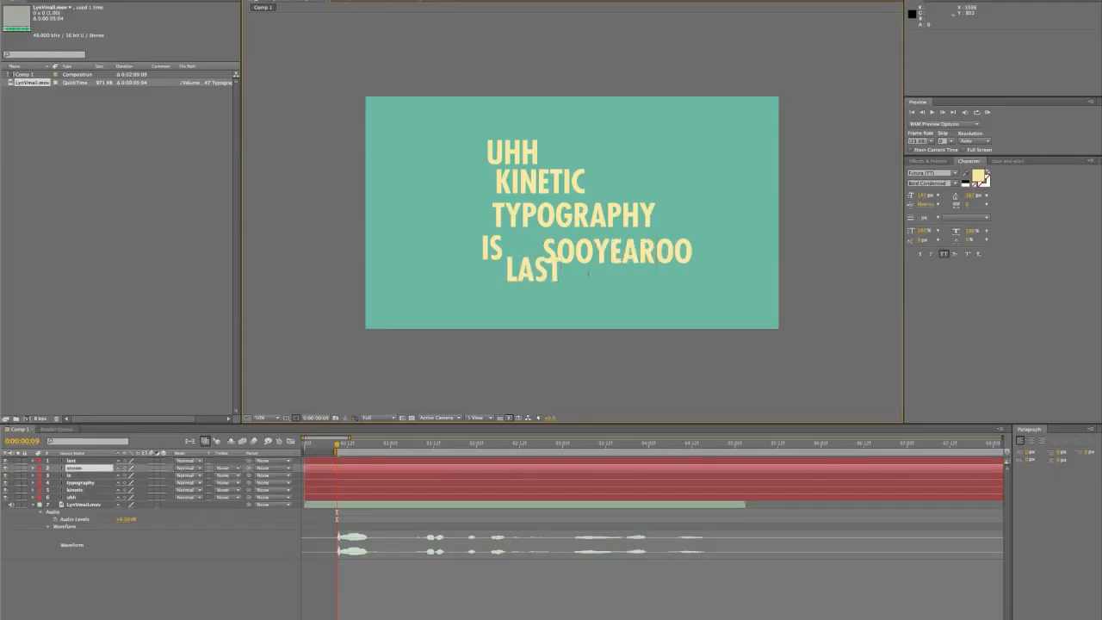
key(BackSpace)
key(BackSpace)
key(BackSpace)
key(BackSpace)
key(KP_Enter)
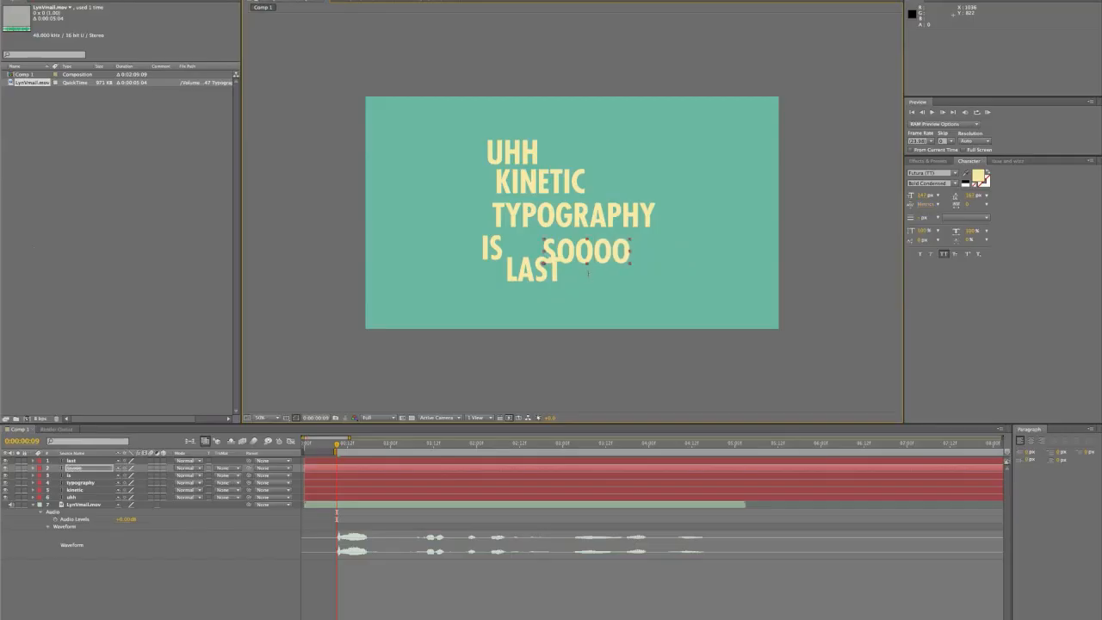
- Add a separate text layer reading YEAR. to the right of LAST
click(594, 284)
text(year.)
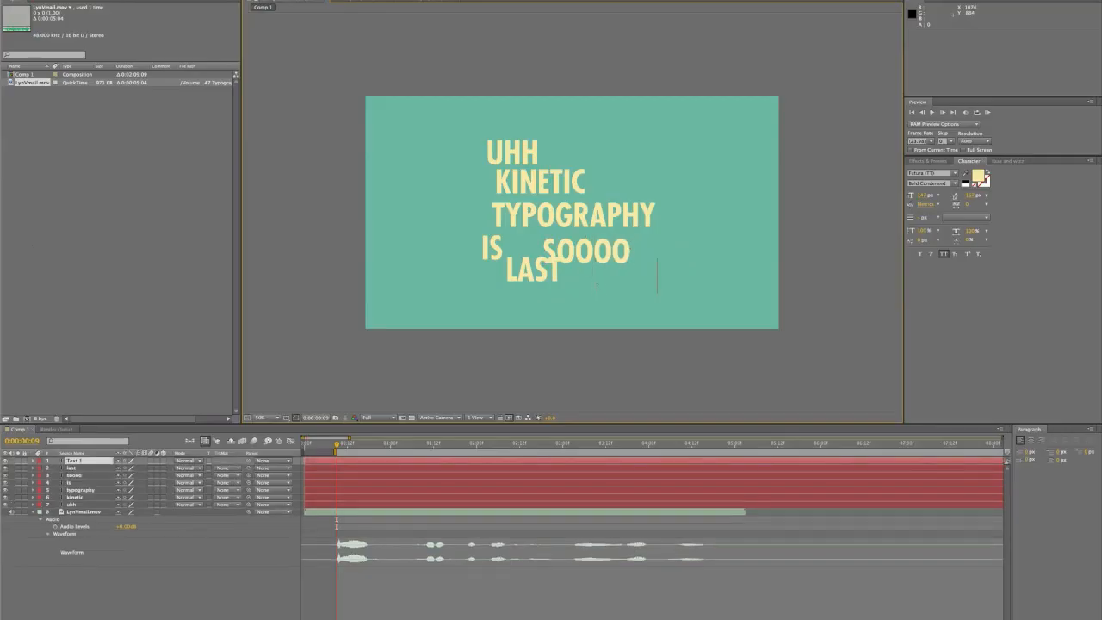
key(KP_Enter)
key(v)
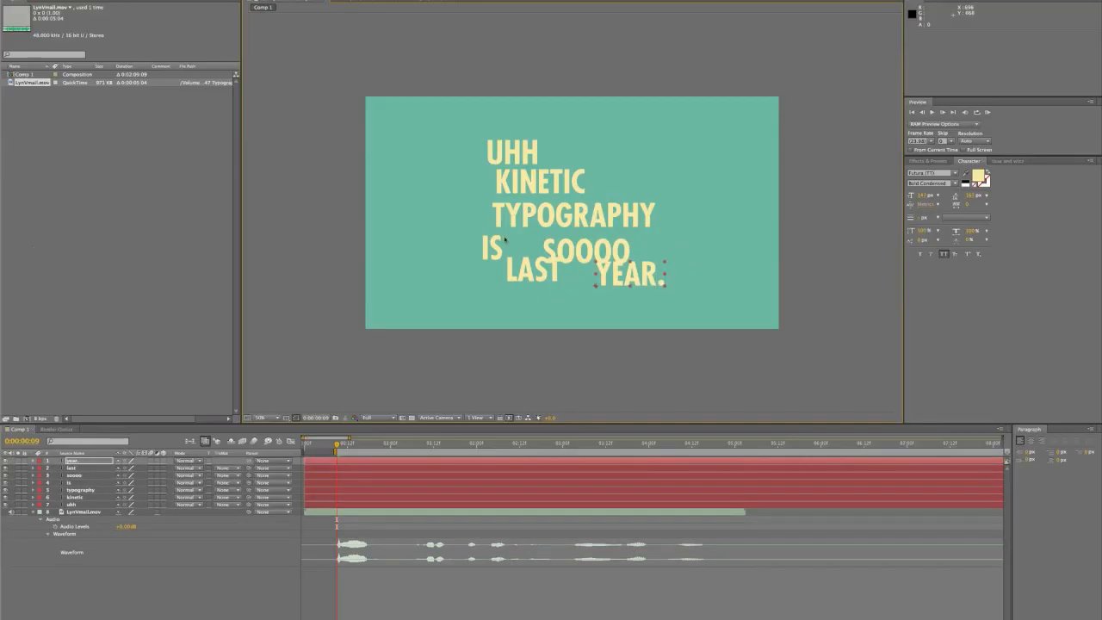
- Move UHH, KINETIC, TYPOGRAPHY, IS, SOOOO and LAST up and left into a roughly left-aligned stack of lines
drag(517, 151, 502, 135)
drag(517, 171, 488, 153)
drag(540, 218, 515, 195)
drag(492, 250, 480, 224)
drag(566, 251, 541, 227)
drag(517, 268, 478, 256)
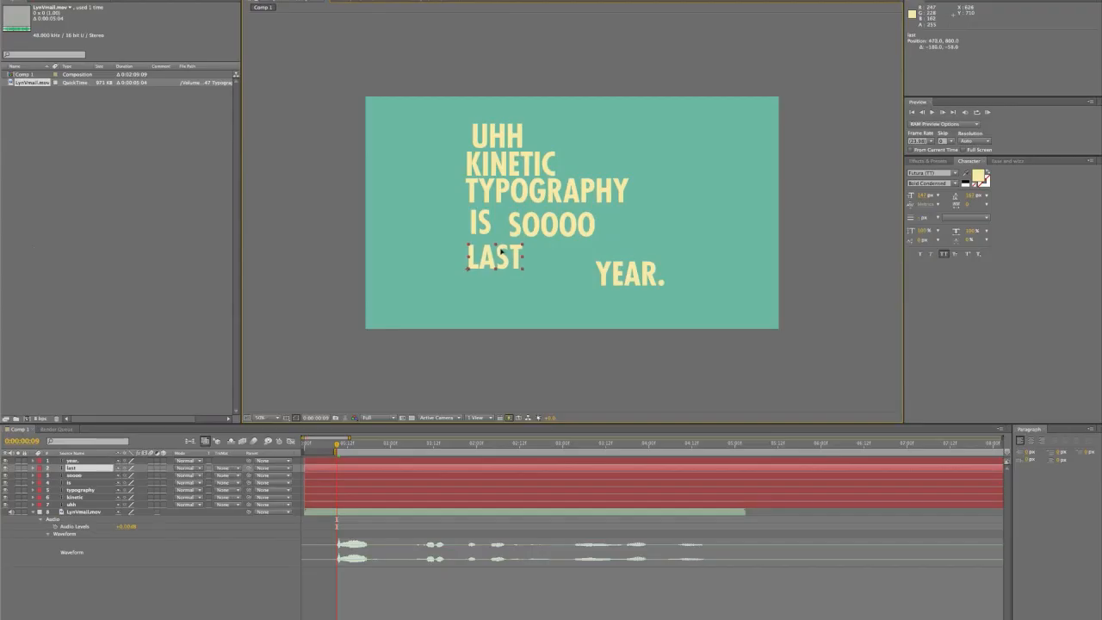
- Place YEAR. right beside LAST and fine-tune the positions of the stacked words so the left edges line up
drag(610, 273, 558, 257)
drag(479, 226, 493, 254)
click(535, 233)
drag(563, 268, 561, 265)
drag(508, 141, 501, 140)
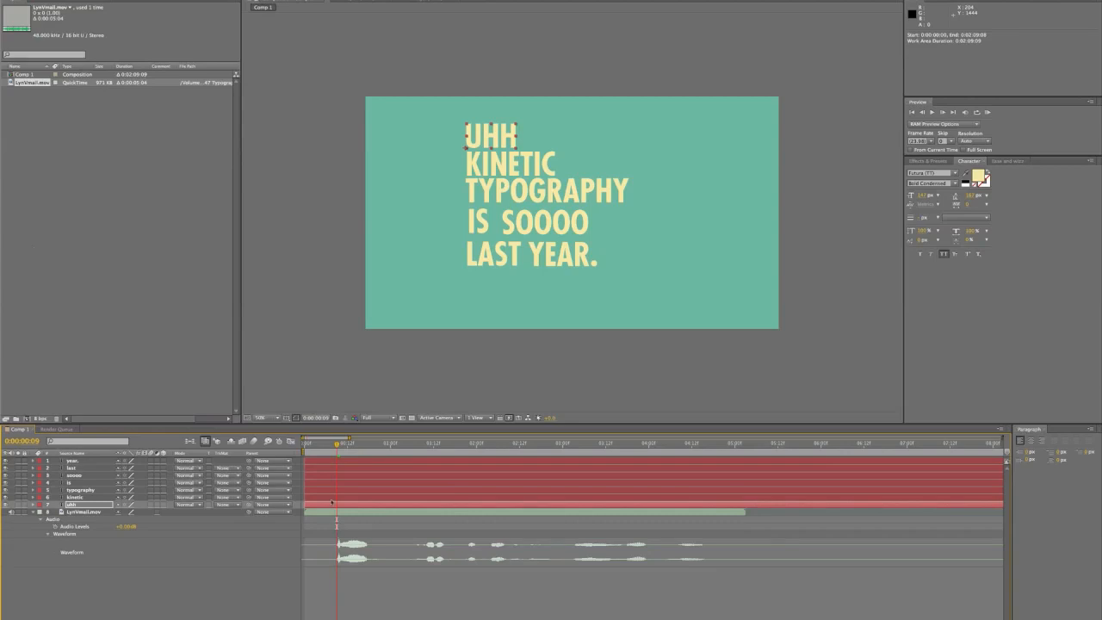
- Shift the UHH layer to start at 0:00:00:09 and the KINETIC layer to start at 0:00:01:05
drag(325, 512, 356, 508)
mouse_move(390, 447)
mouse_down()
mouse_move(420, 448)
mouse_move(410, 452)
mouse_up()
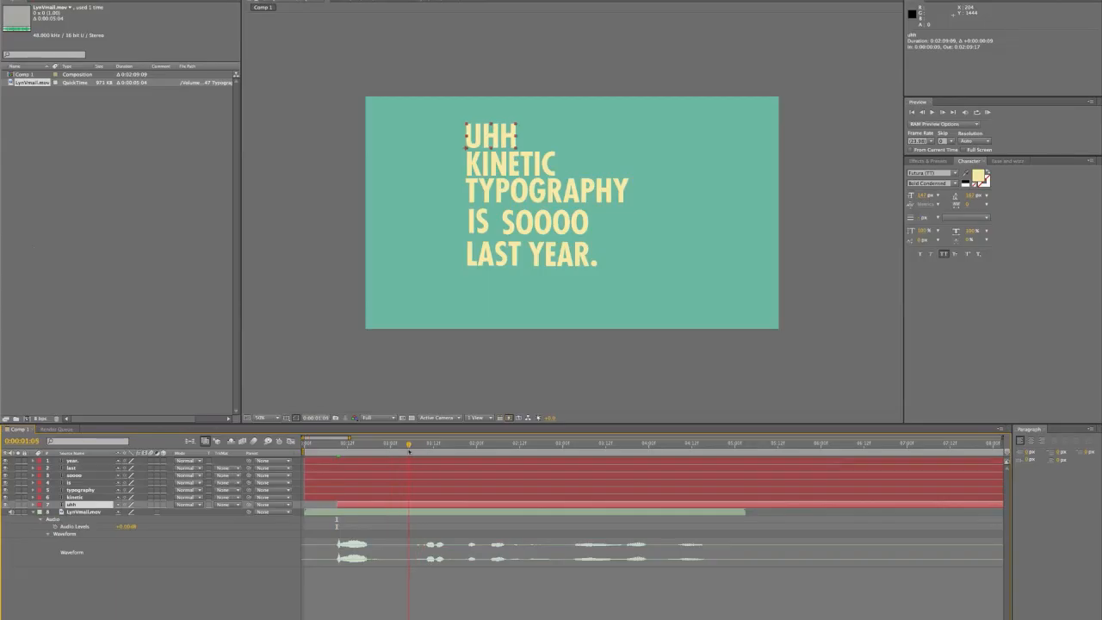
click(403, 497)
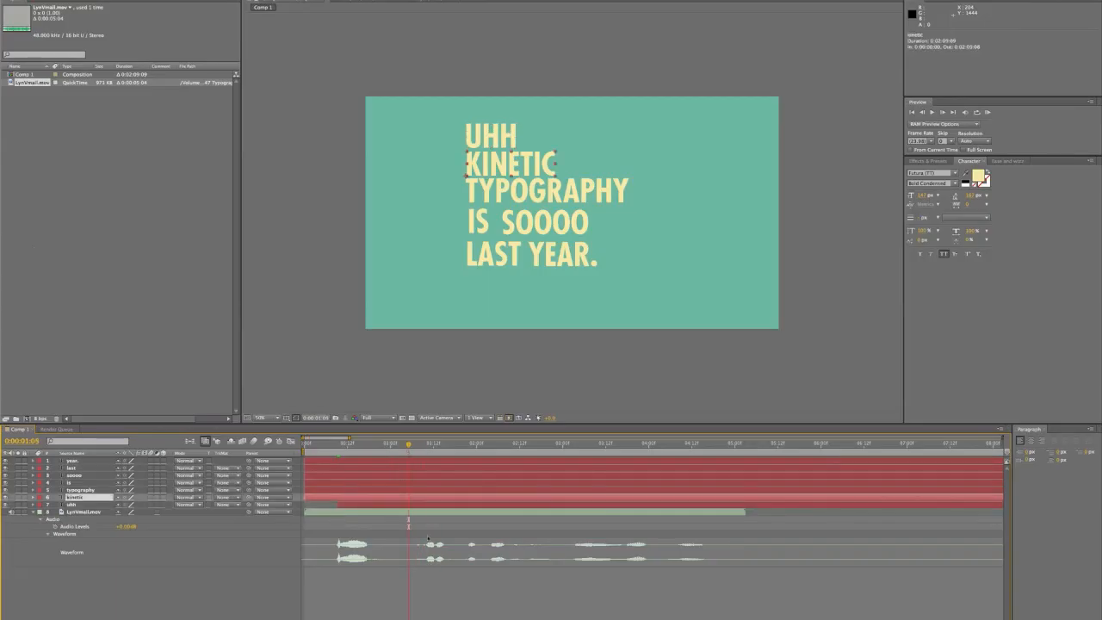
drag(311, 499, 334, 501)
drag(334, 501, 420, 500)
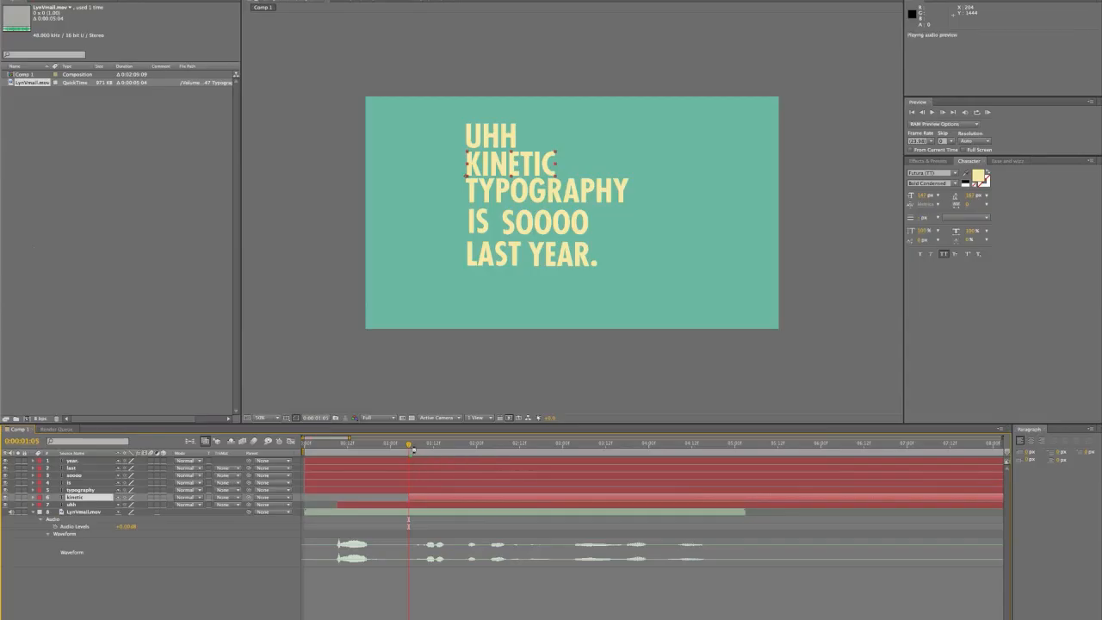
- Make the TYPOGRAPHY layer start at 0:00:01:21
click(468, 449)
click(450, 490)
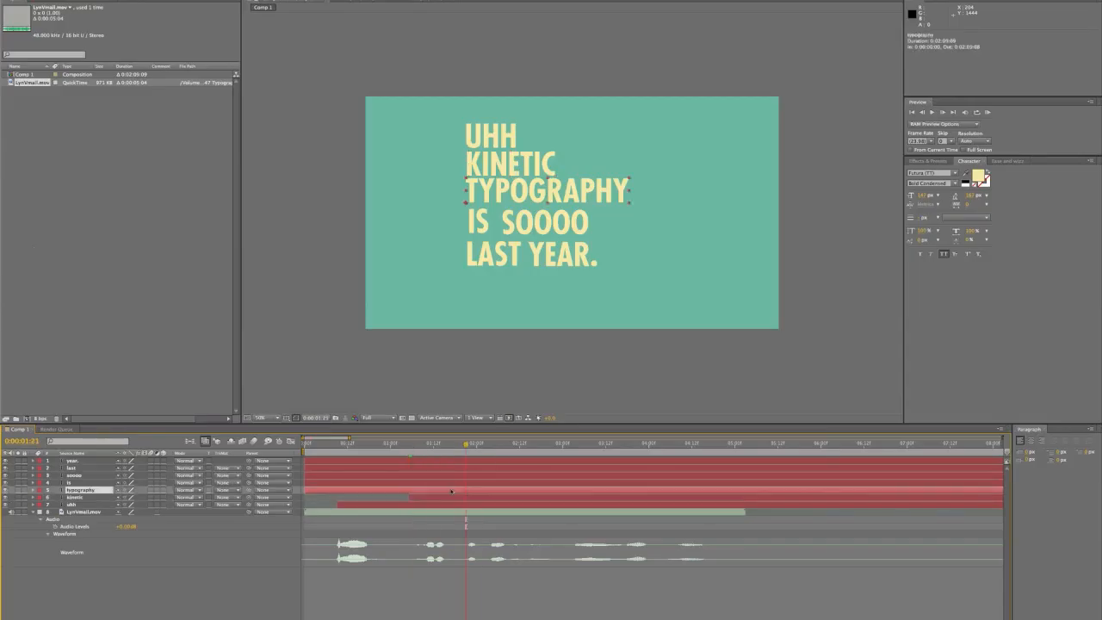
key(alt+bracketleft)
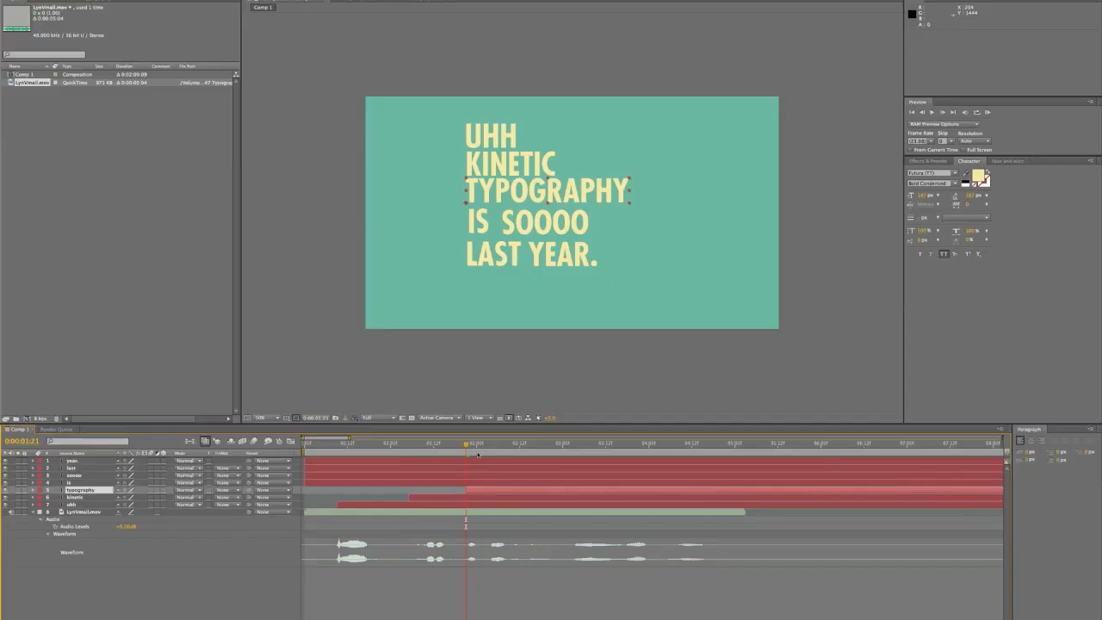
- Preview the audio after TYPOGRAPHY begins and make the IS layer start at 0:00:02:20
drag(477, 454, 488, 450)
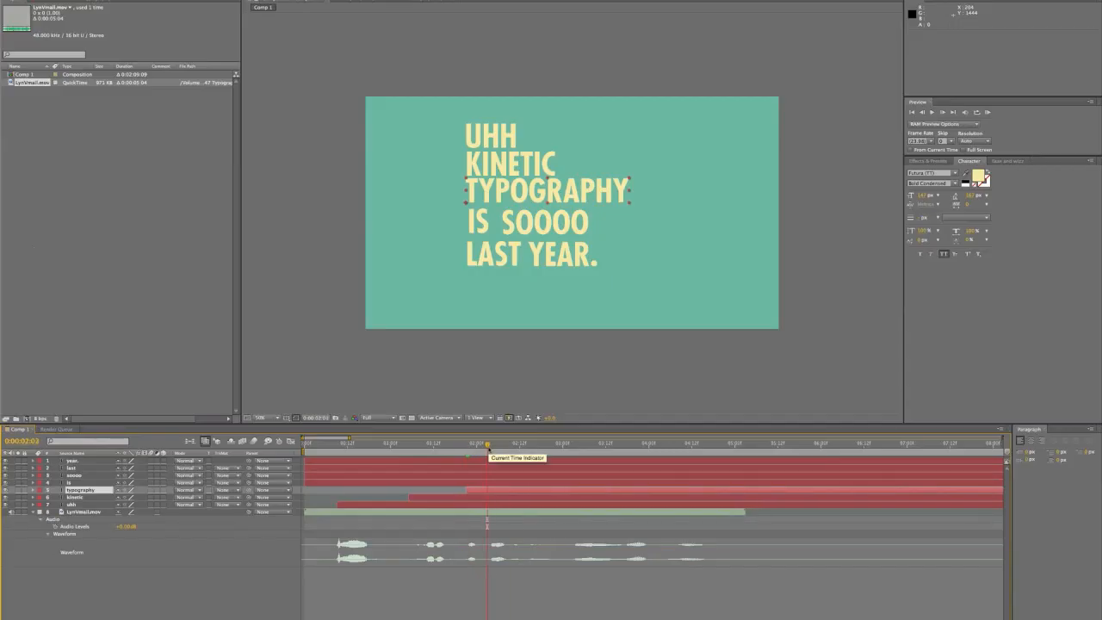
drag(487, 447, 490, 445)
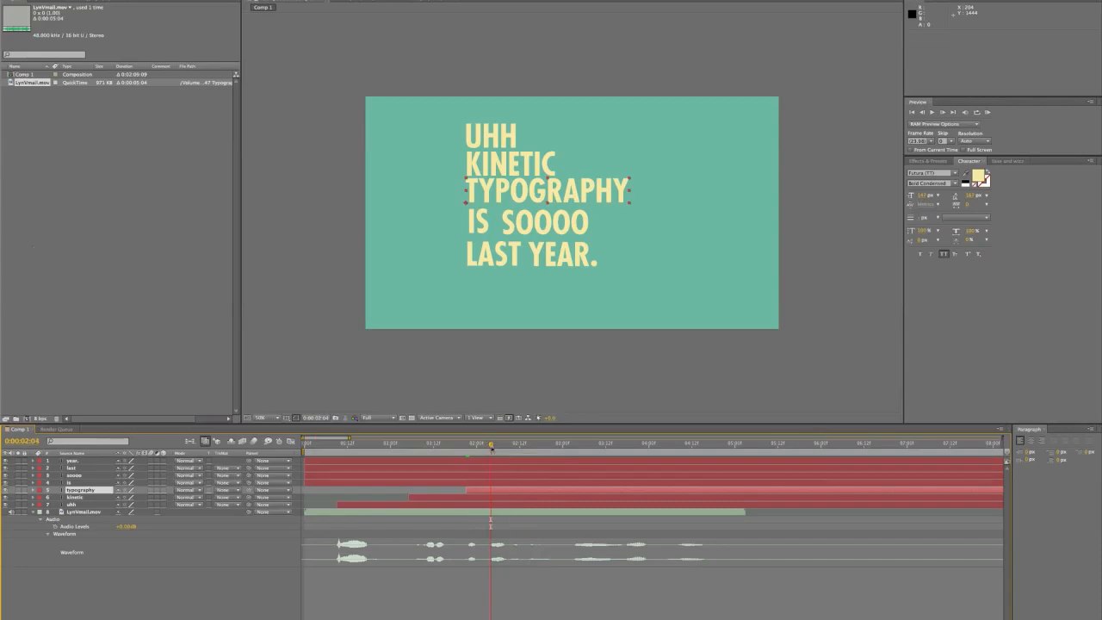
key(KP_Decimal)
key(KP_Decimal)
click(548, 443)
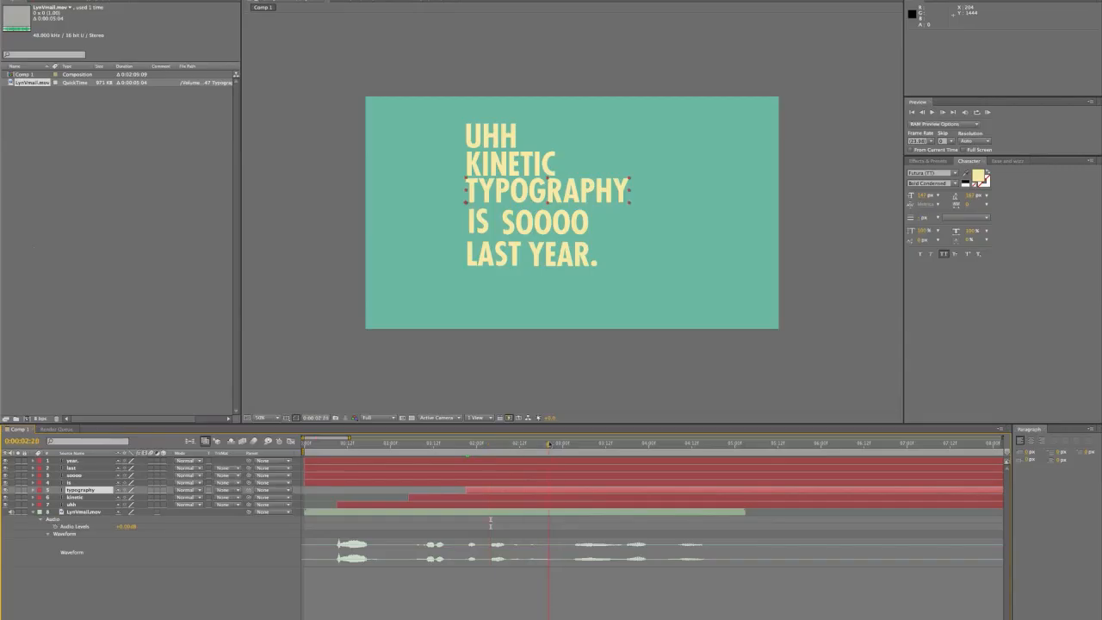
click(524, 483)
key(alt+bracketleft)
- Make the SOOOO and LAST layers each start where their word begins in the audio waveform
click(572, 444)
click(566, 475)
key(alt+bracketleft)
drag(605, 449, 667, 450)
click(619, 467)
key(alt+bracketleft)
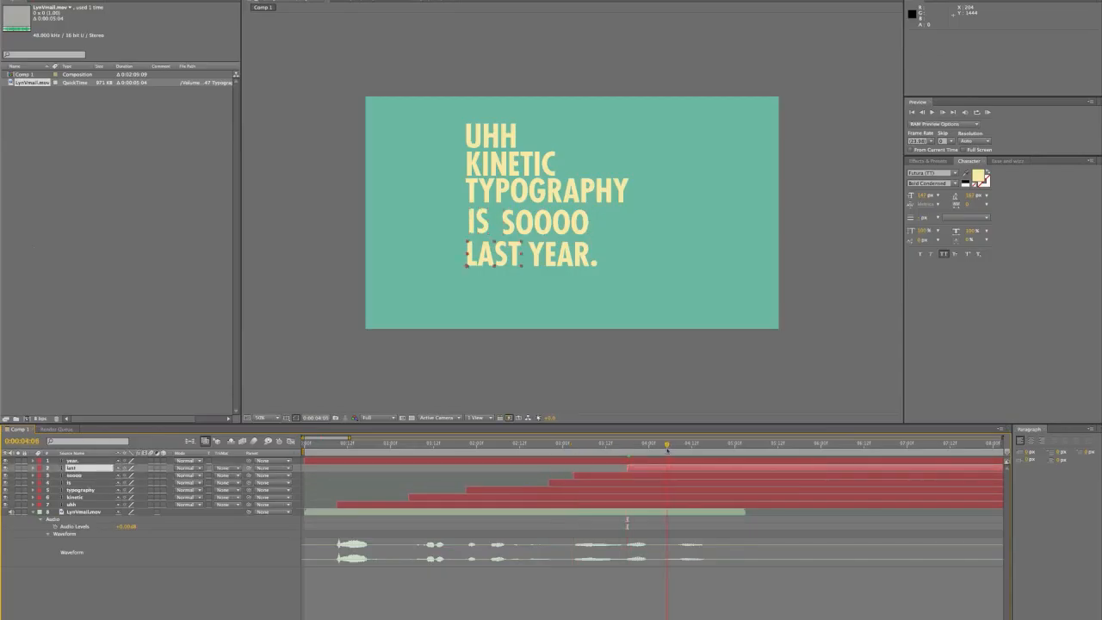
- Preview the audio near the last word and make the YEAR. layer start at 0:00:04:05
key(KP_Decimal)
key(KP_Decimal)
click(687, 462)
key(alt+bracketleft)
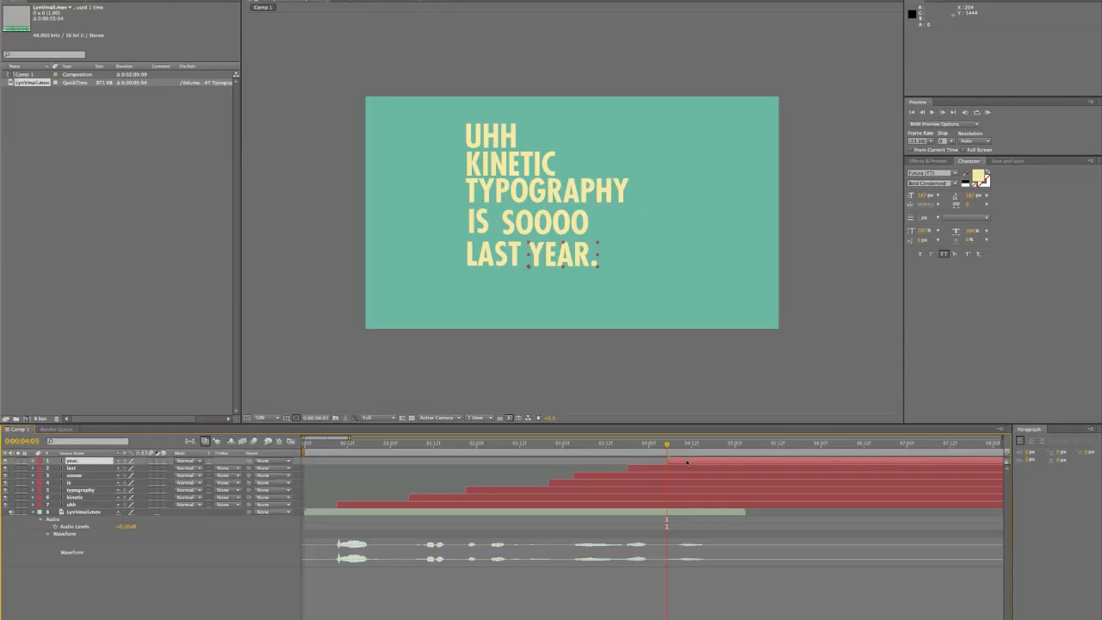
- End the work area at 0:00:05:06, just past the audio, and play a RAM preview of the timed words
click(336, 445)
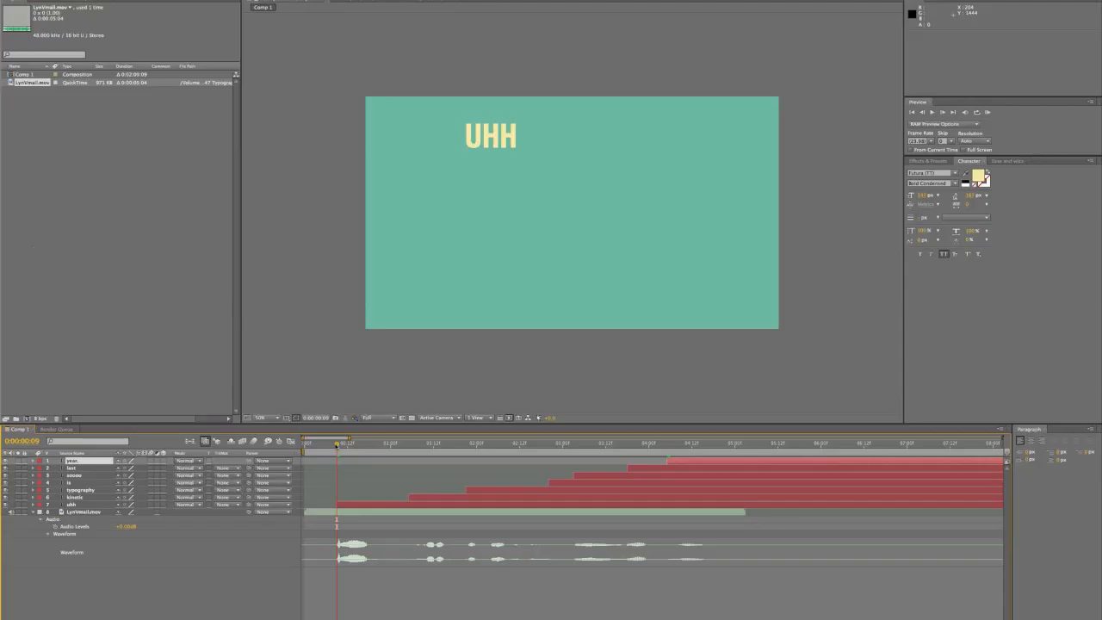
drag(350, 438, 398, 460)
key(Home)
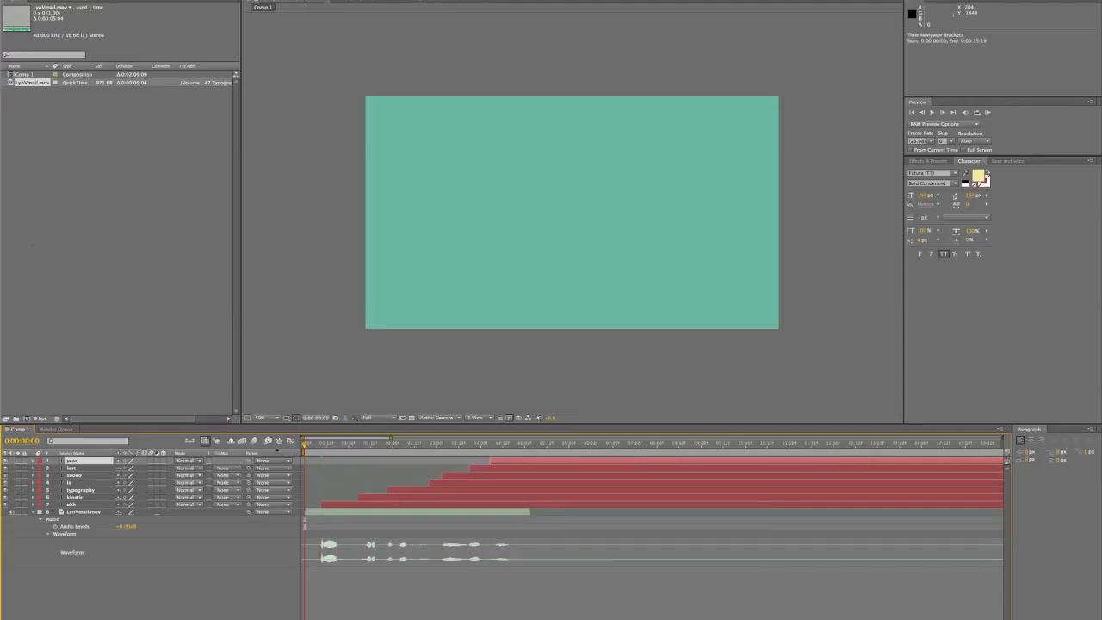
click(533, 445)
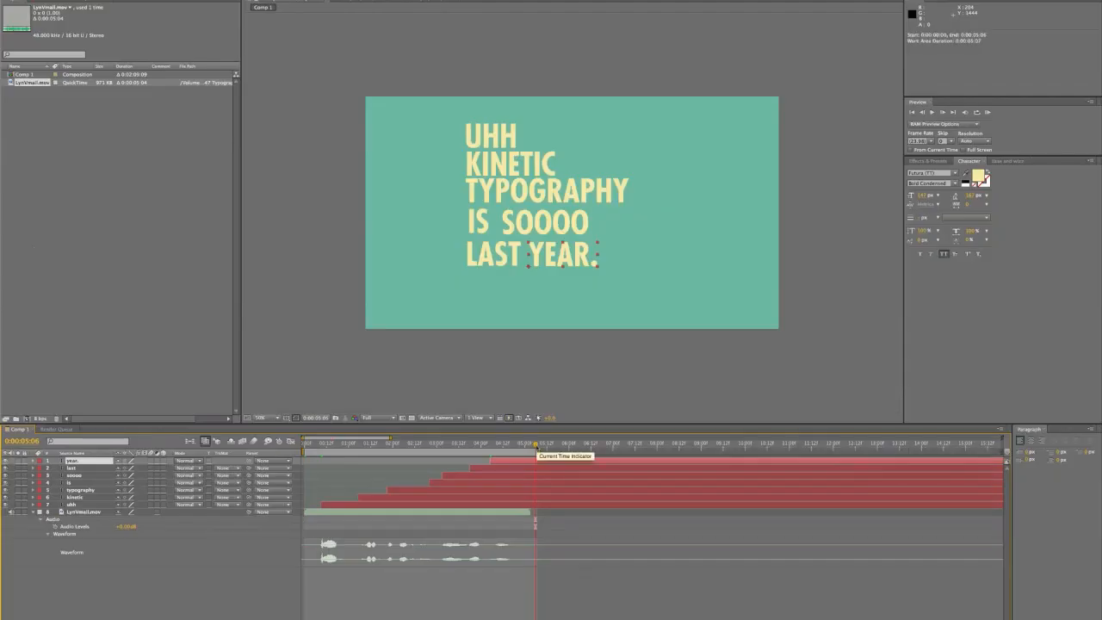
key(KP_0)
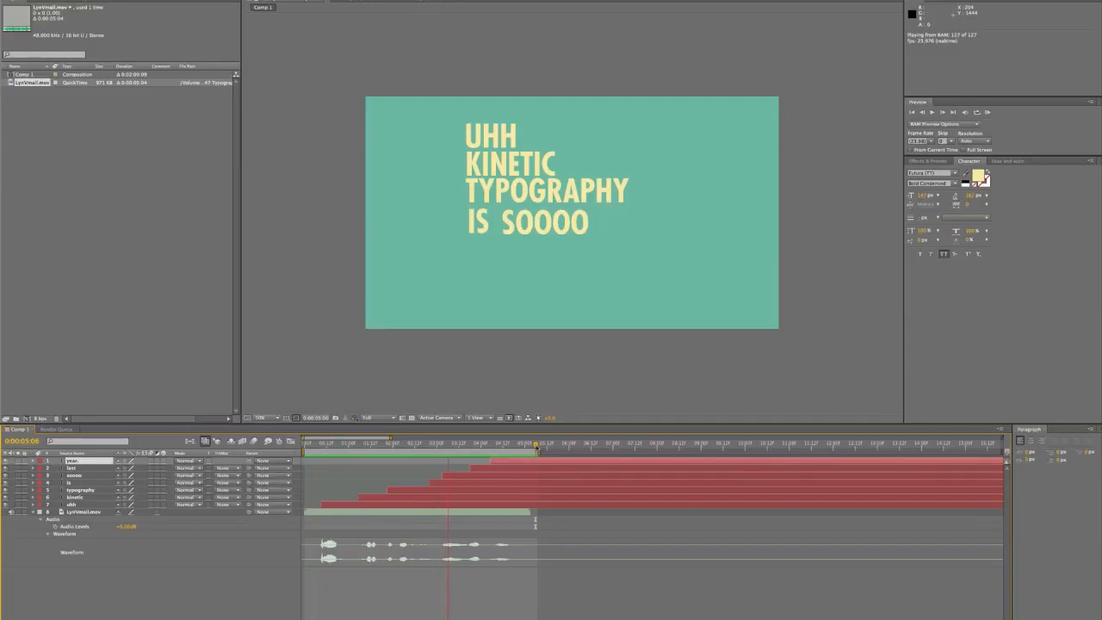
key(space)
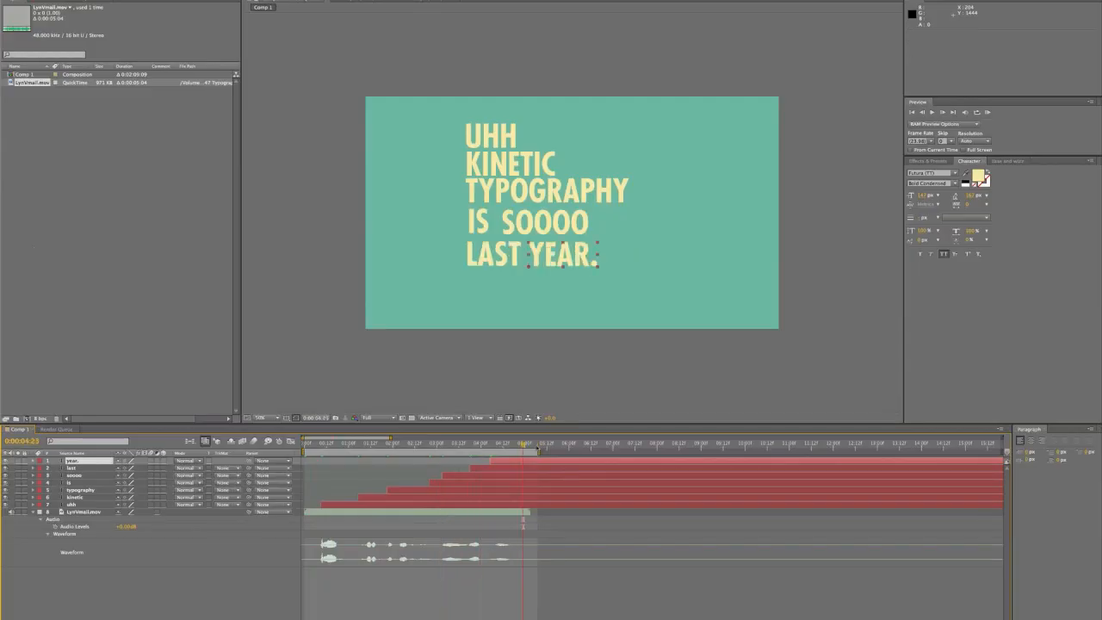
- Shift the IS layer to start slightly earlier and extend the work area to 0:00:06:01
click(68, 483)
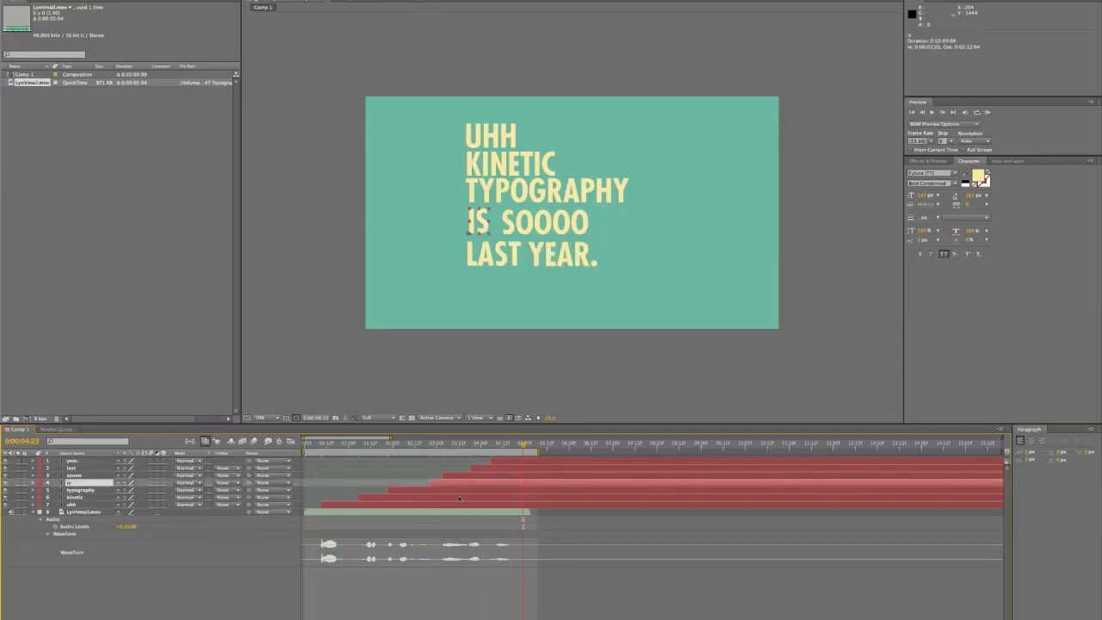
drag(449, 486, 443, 486)
drag(411, 445, 417, 446)
key(KP_0)
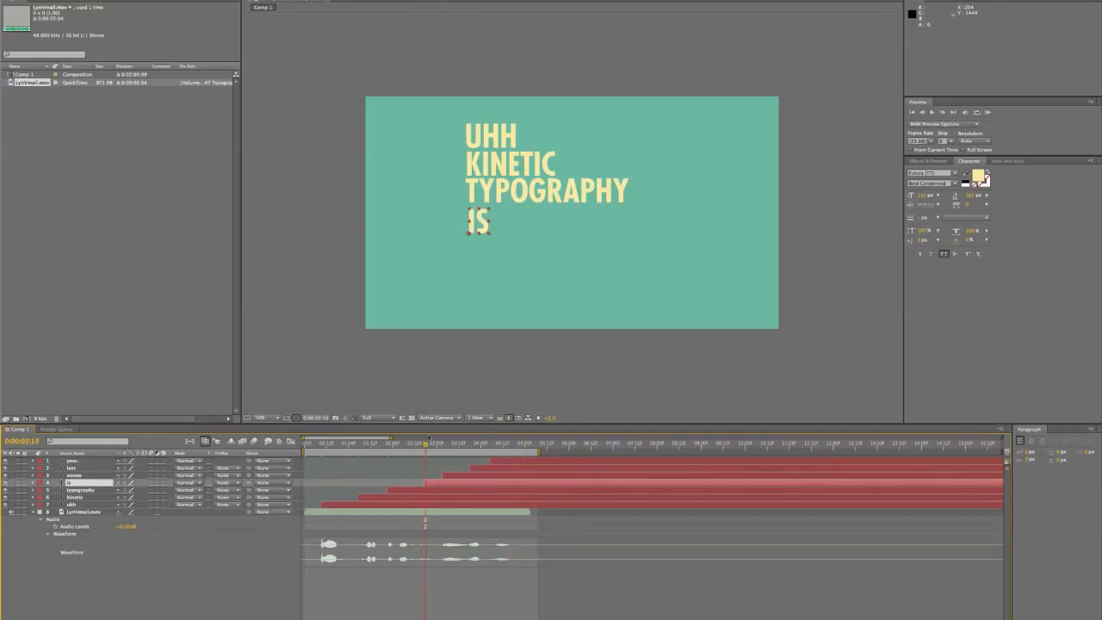
drag(427, 484, 497, 448)
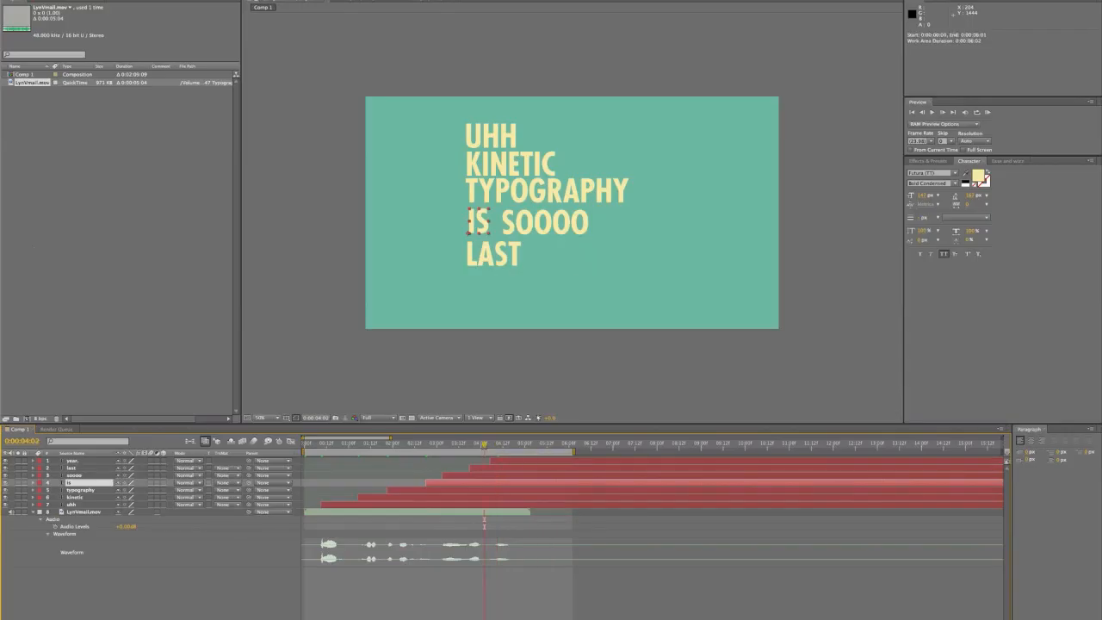
drag(484, 445, 495, 446)
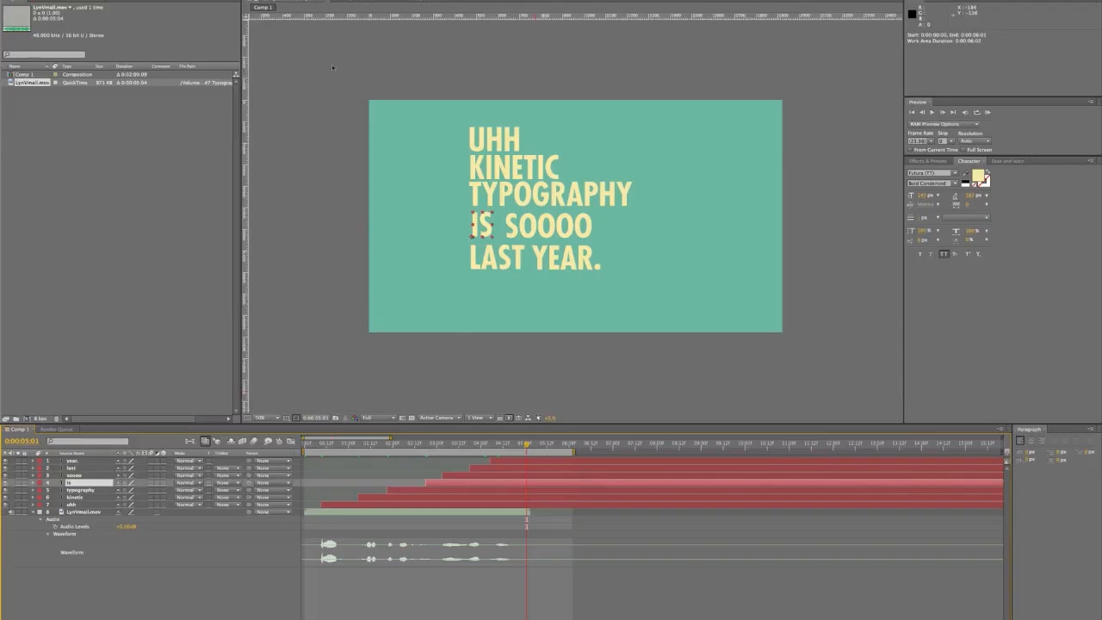
- Add a horizontal guide at the baseline of UHH and a vertical guide at 467 px along the text's left edge
key(period)
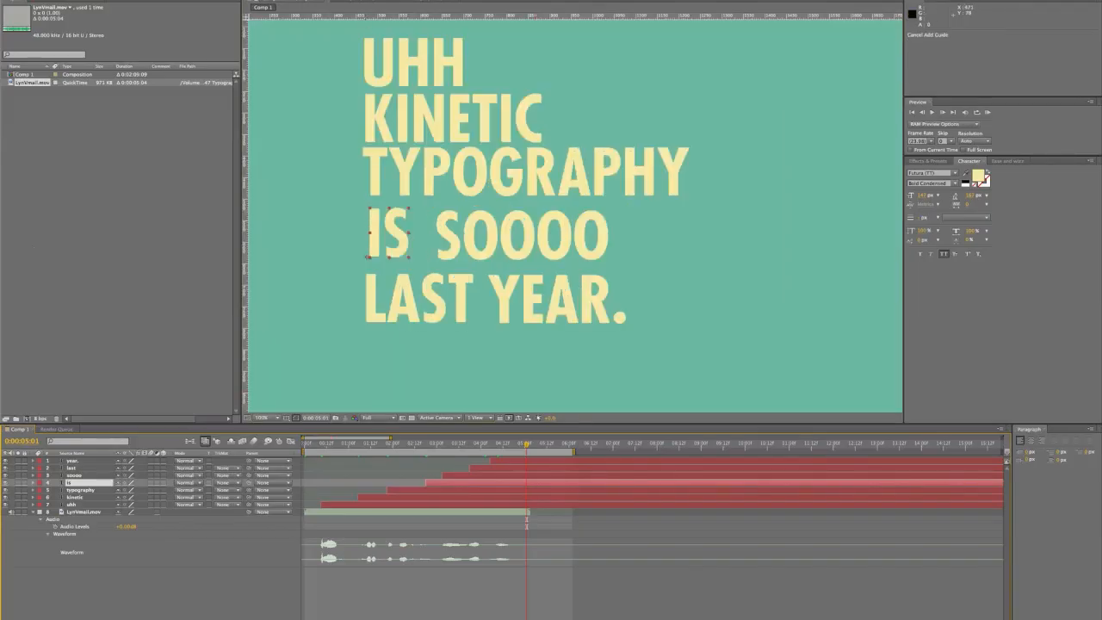
drag(362, 13, 357, 87)
drag(245, 76, 348, 75)
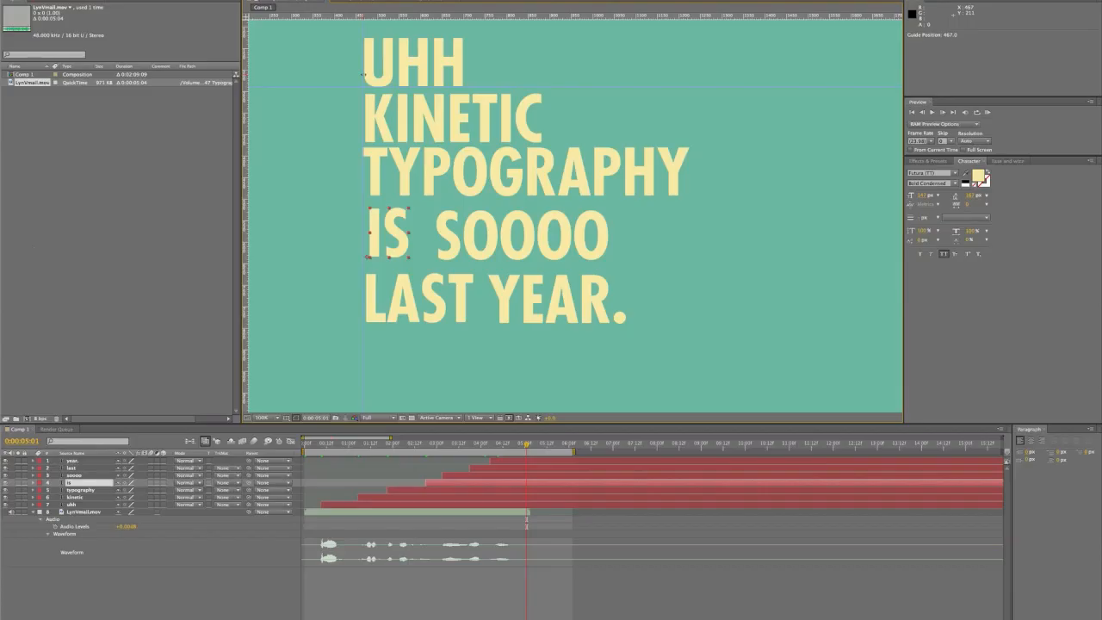
- Line up KINETIC, IS and LAST with the vertical guide at the text's left edge and tighten the spacing of SOOOO and YEAR
click(403, 68)
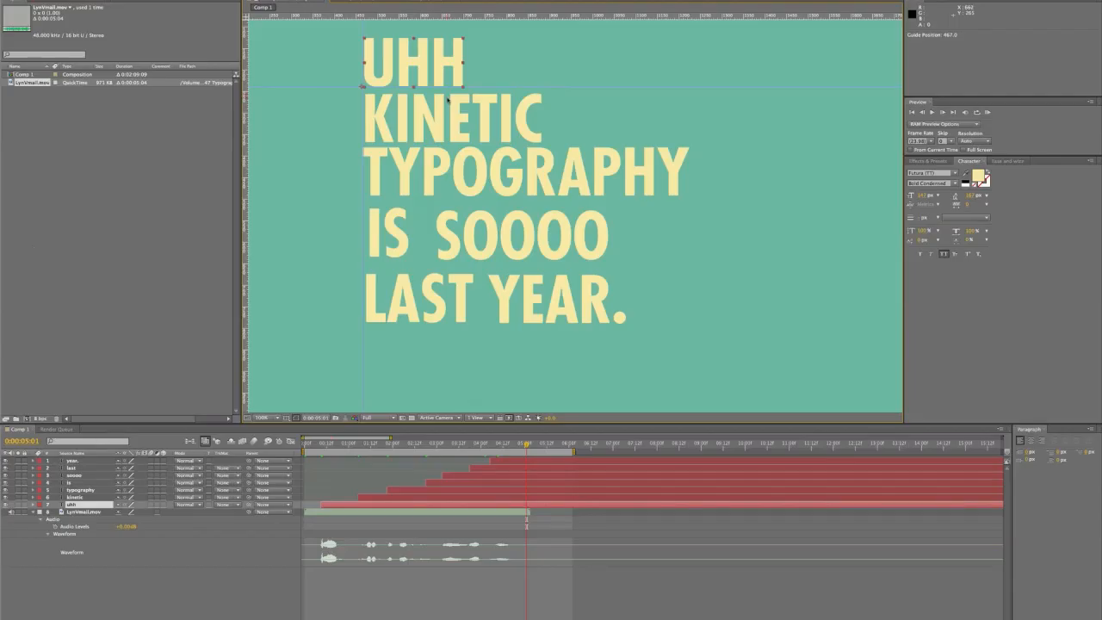
click(448, 121)
click(436, 176)
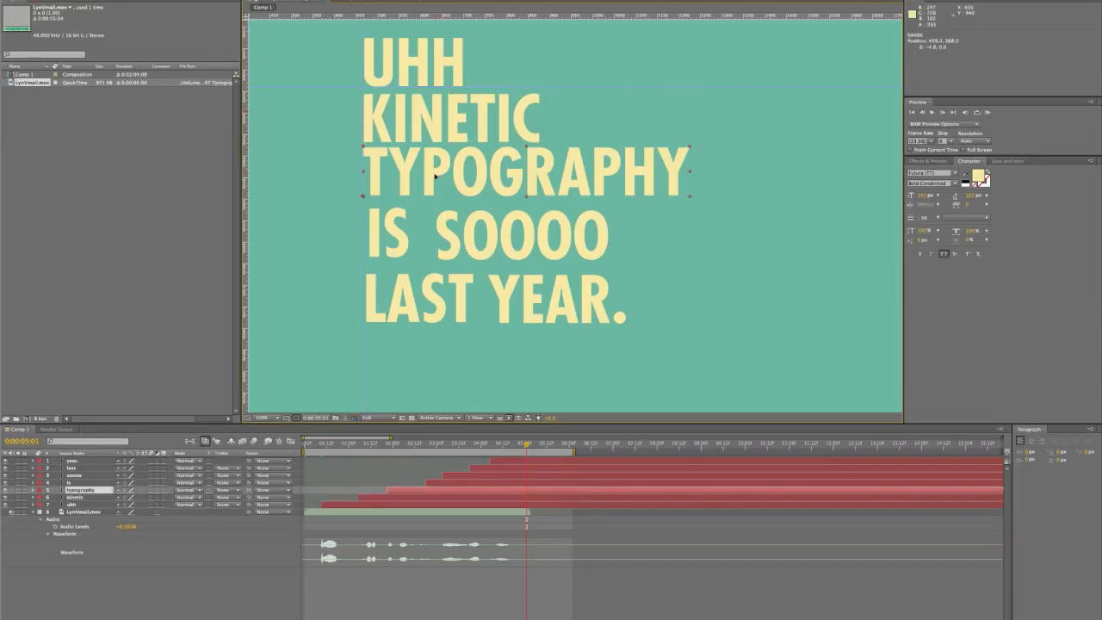
click(383, 226)
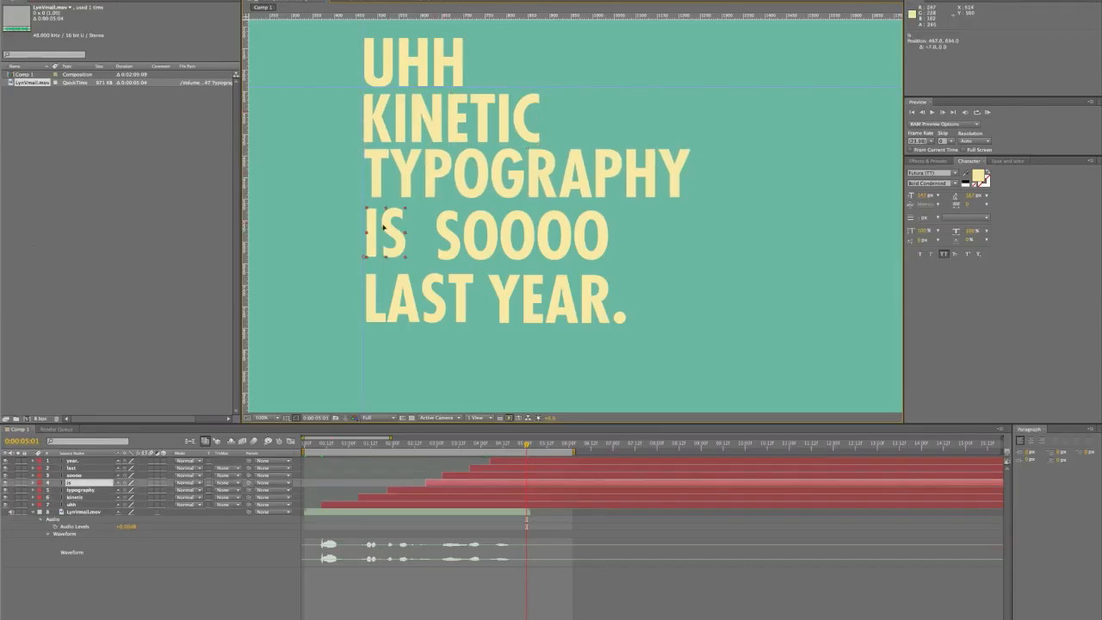
drag(457, 234, 443, 231)
drag(437, 288, 435, 283)
drag(503, 306, 500, 301)
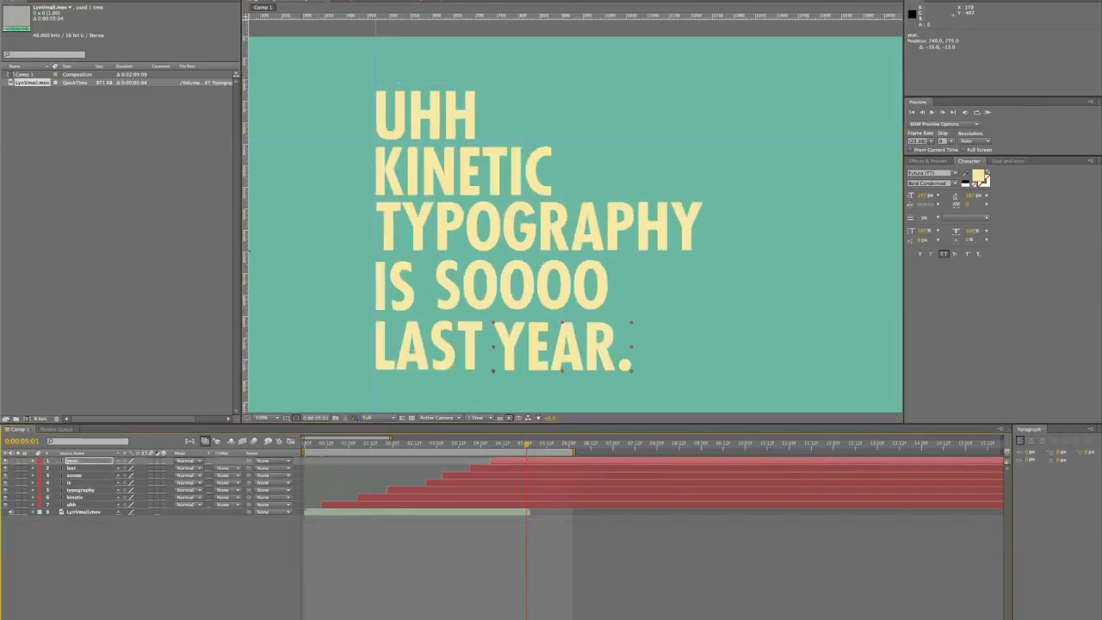
- Add a second vertical guide through the Y of YEAR. and scale UHH up to 133% so it reaches that guide
drag(246, 250, 508, 226)
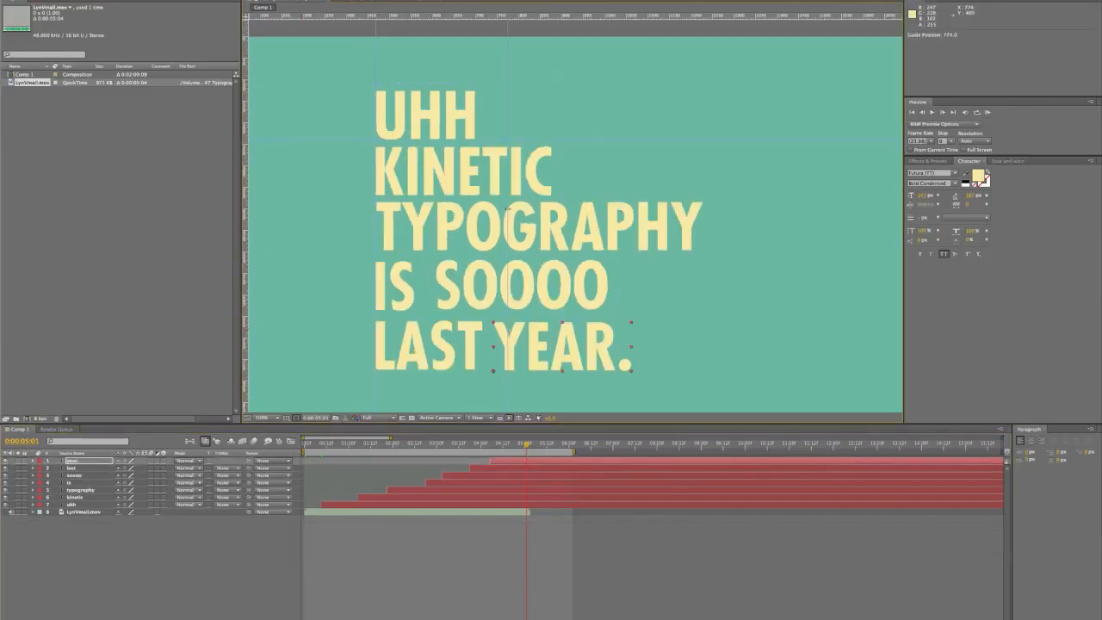
click(463, 92)
click(466, 106)
click(478, 104)
click(473, 105)
drag(474, 91, 518, 79)
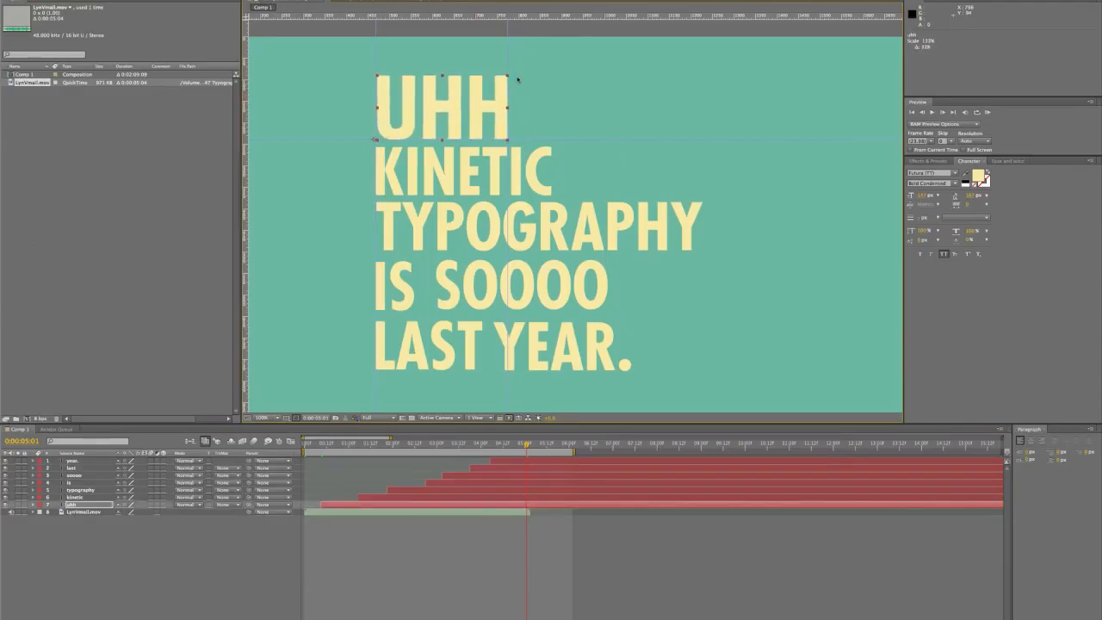
- Scale KINETIC down to fit between the two vertical guides and nudge it up under UHH
click(447, 160)
drag(552, 149, 514, 161)
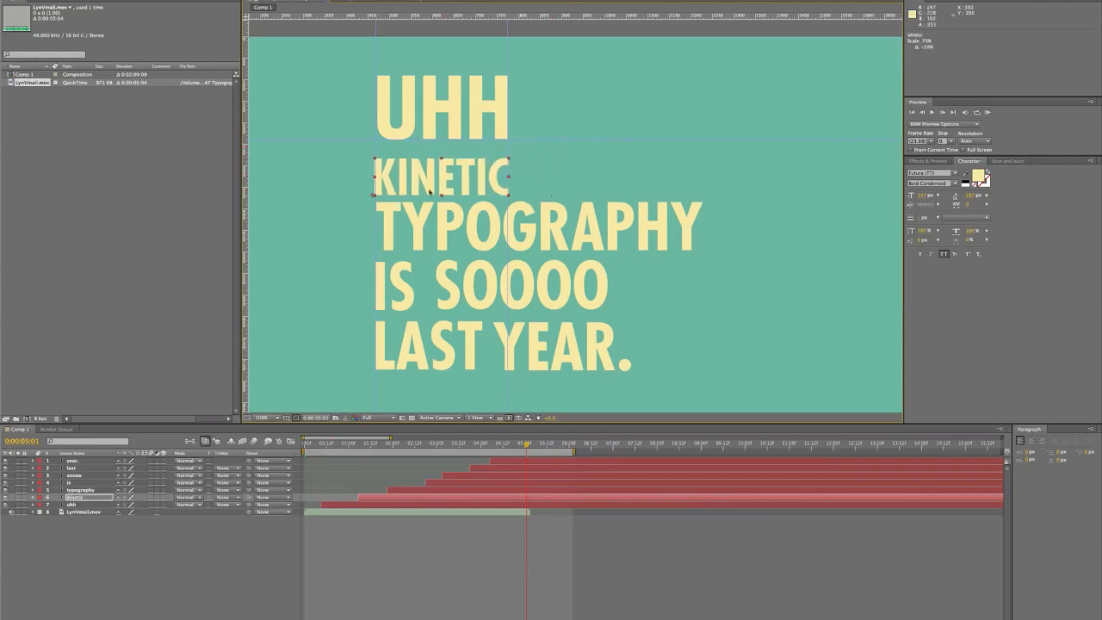
click(657, 217)
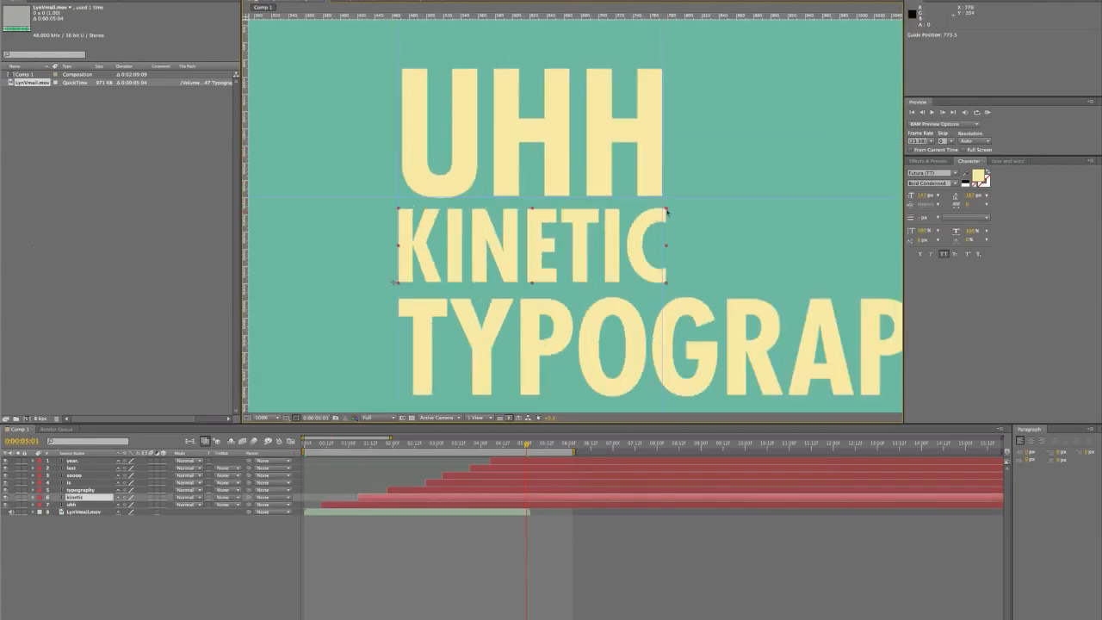
drag(667, 211, 662, 209)
key(Up)
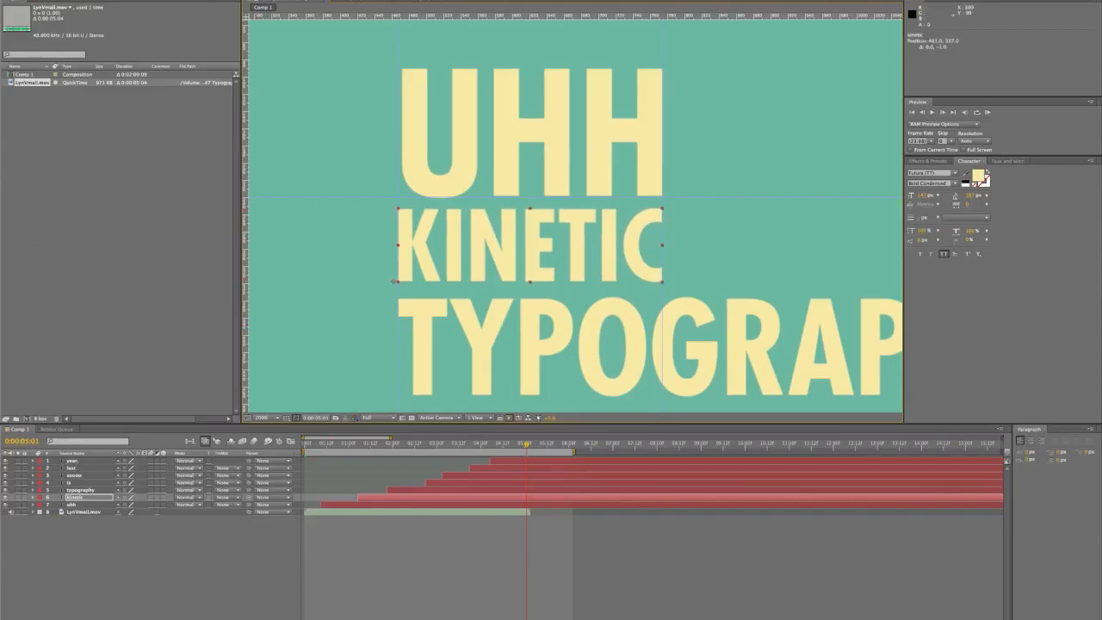
- Create a comp-sized black solid and place it beneath all the text layers, above the audio layer
key(super+y)
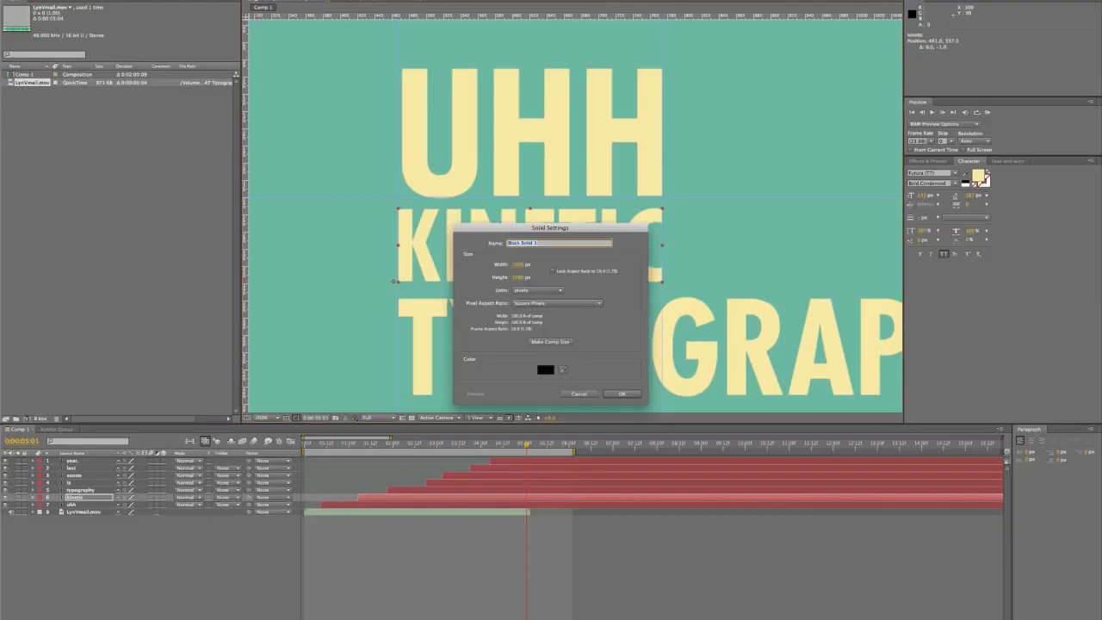
click(620, 394)
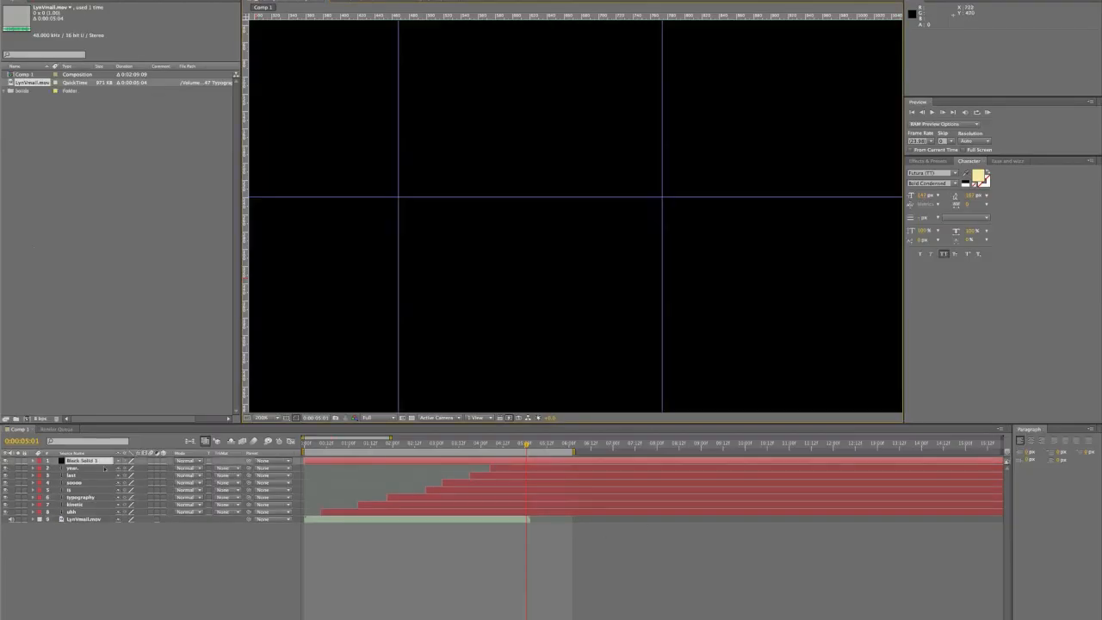
drag(87, 462, 96, 512)
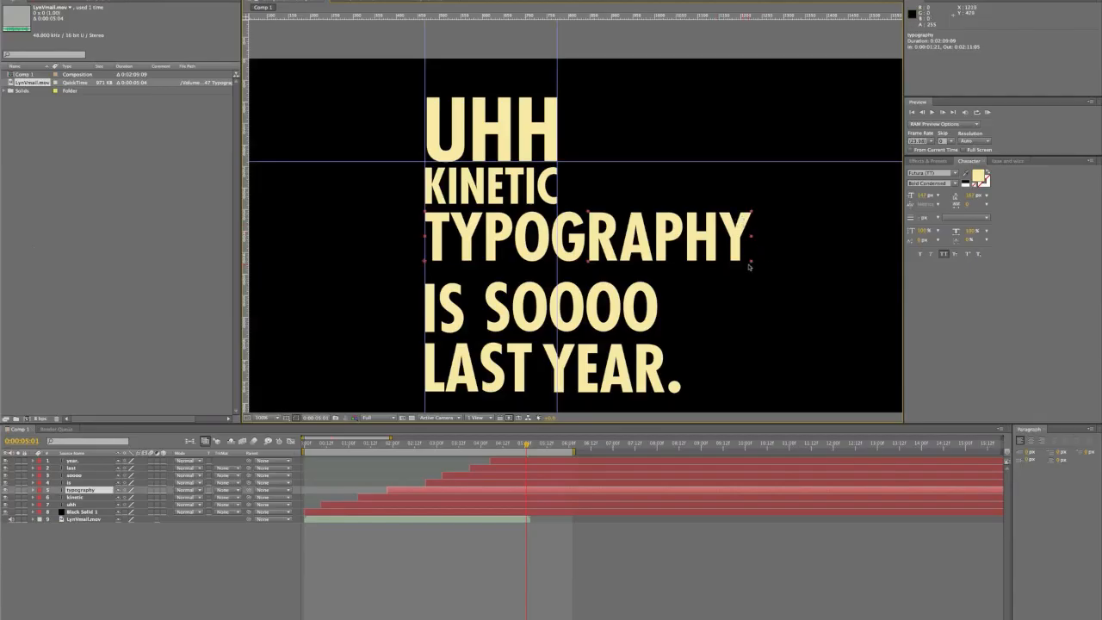
- Scale TYPOGRAPHY down to 40% so it fits between the two vertical guides
drag(750, 260, 555, 257)
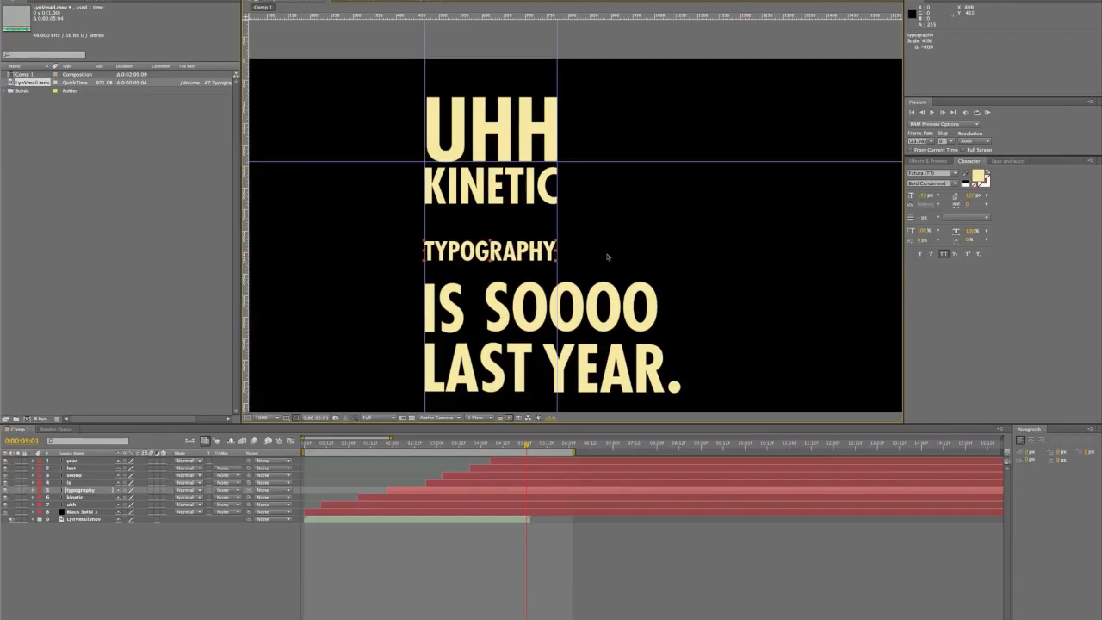
key(period)
drag(618, 236, 781, 233)
- Stack IS and SOOOO on separate lines at the first vertical guide and scale SOOOO to 77%
drag(629, 289, 629, 241)
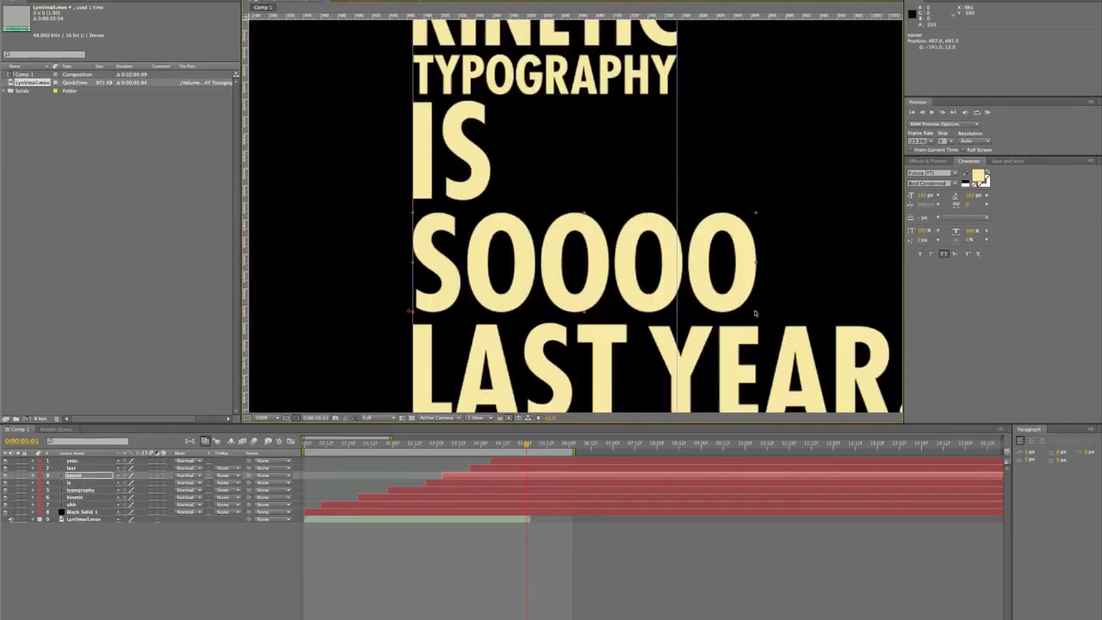
drag(755, 314, 679, 302)
key(comma)
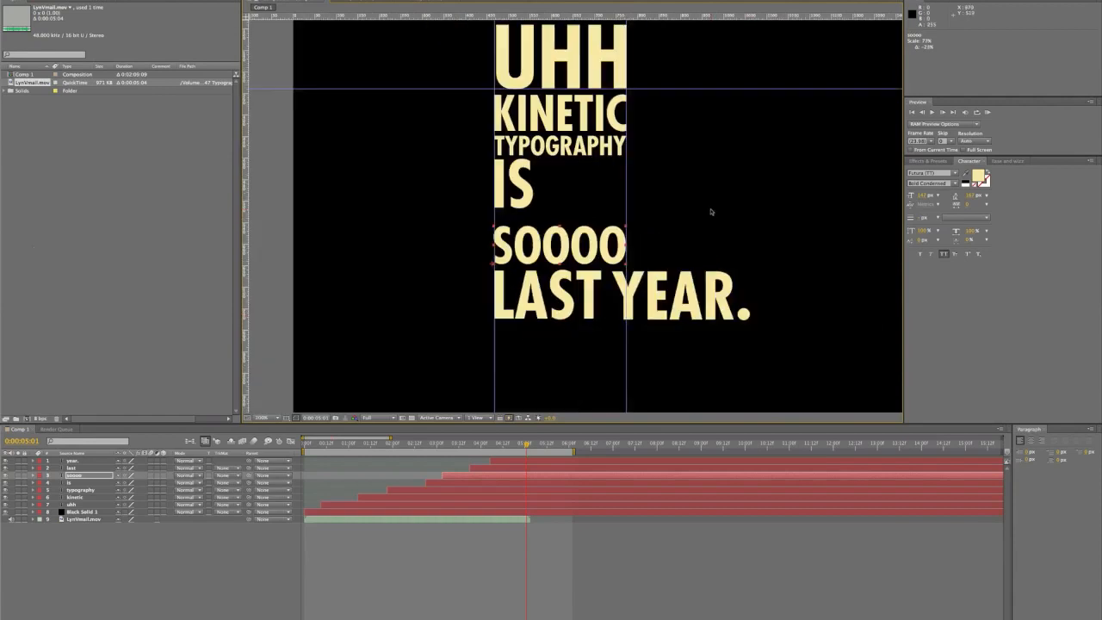
- Move YEAR. onto its own line beneath LAST, aligned with the first vertical guide
drag(711, 258, 670, 248)
click(537, 346)
click(656, 334)
drag(656, 334, 537, 391)
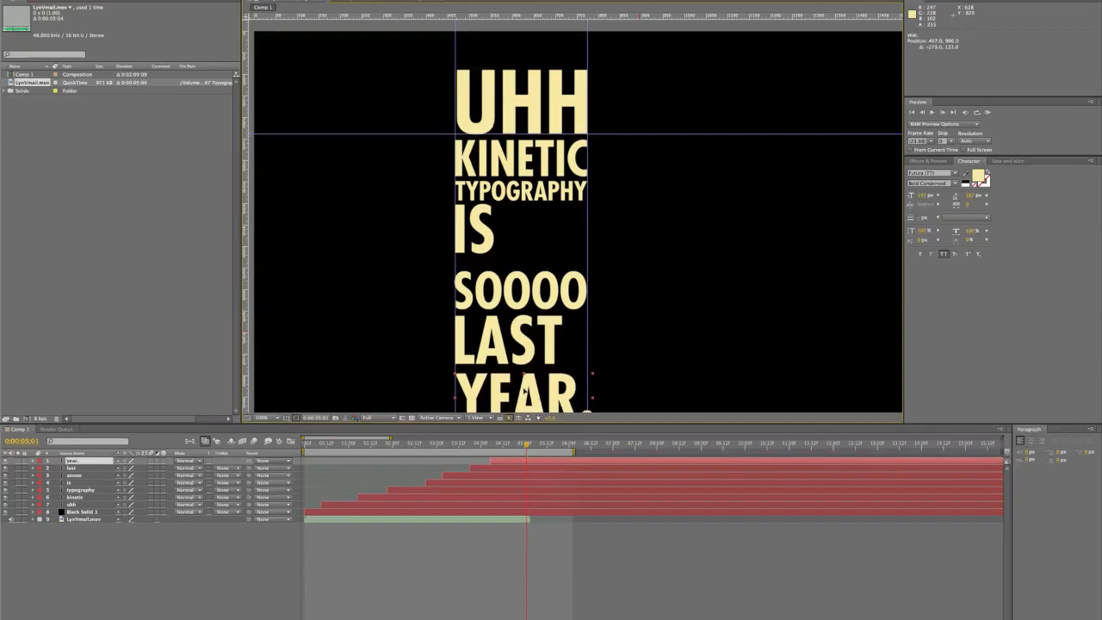
key(comma)
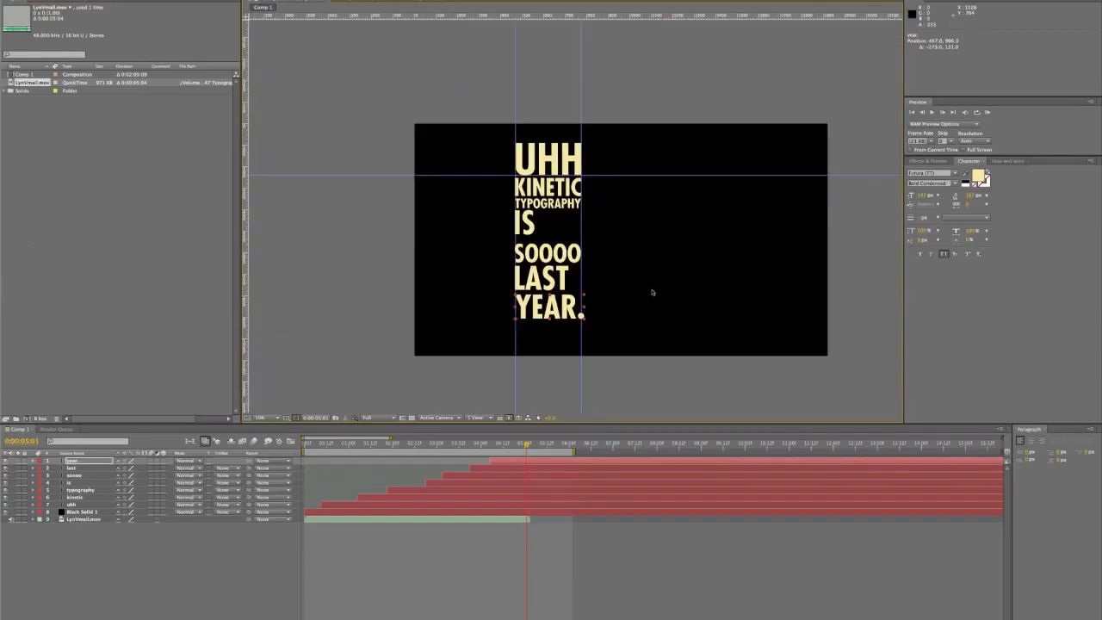
- Deselect the layers, hide the guides and open the finished version of the kinetic typography project
click(701, 287)
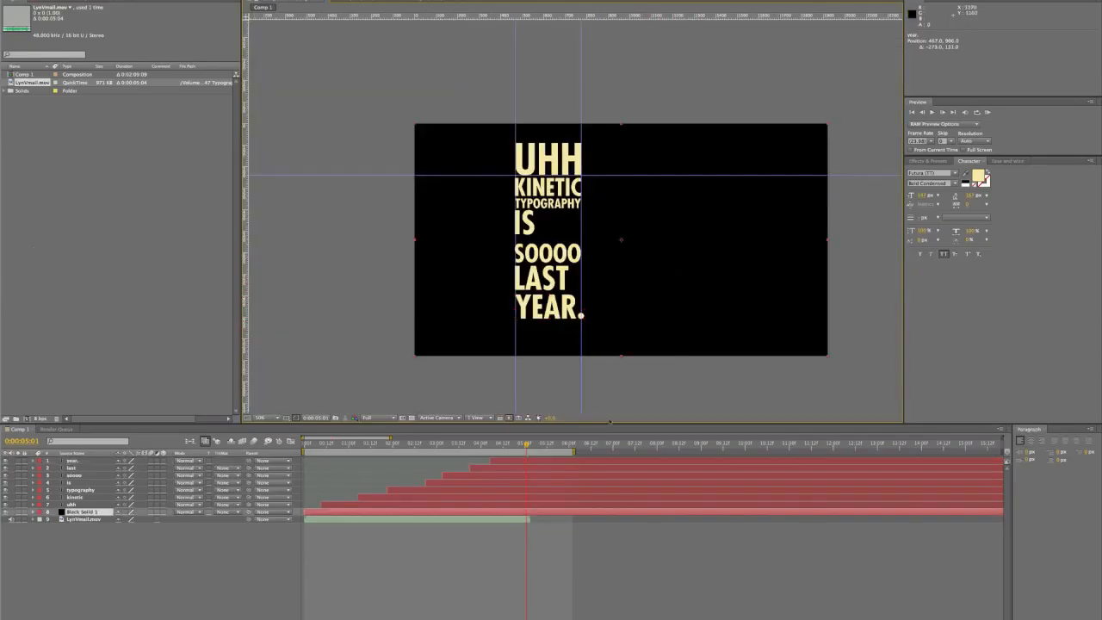
click(374, 539)
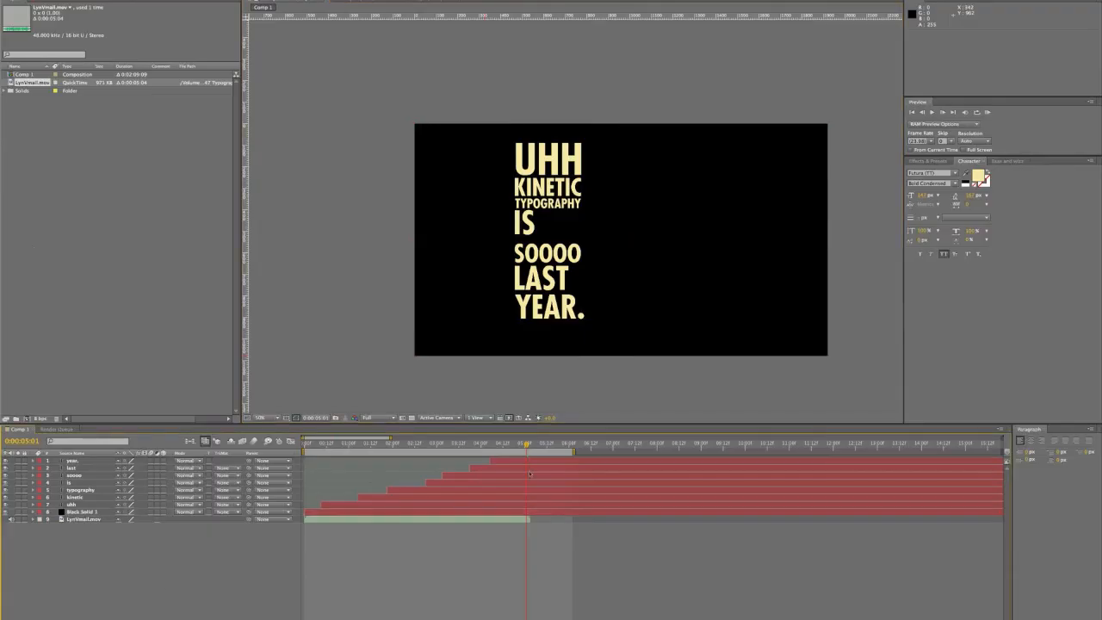
drag(534, 448, 397, 468)
click(104, 199)
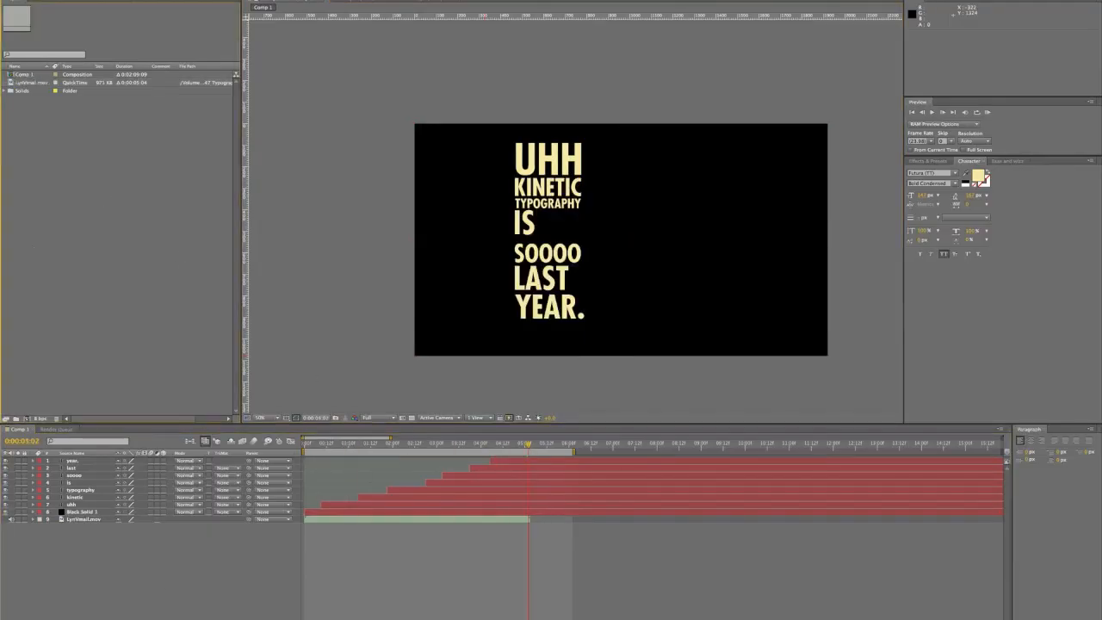
click(76, 2)
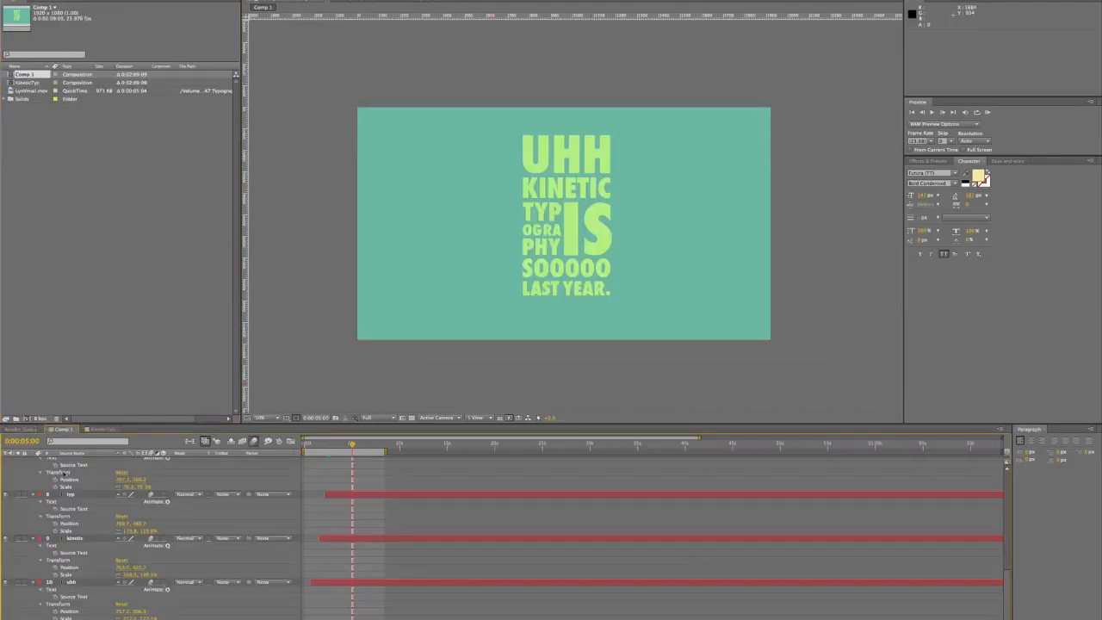
- Collapse the expanded properties of the layers in Comp 1 and extend the work area well past the audio
scroll(64, 474, up, 10)
key(ctrl+a)
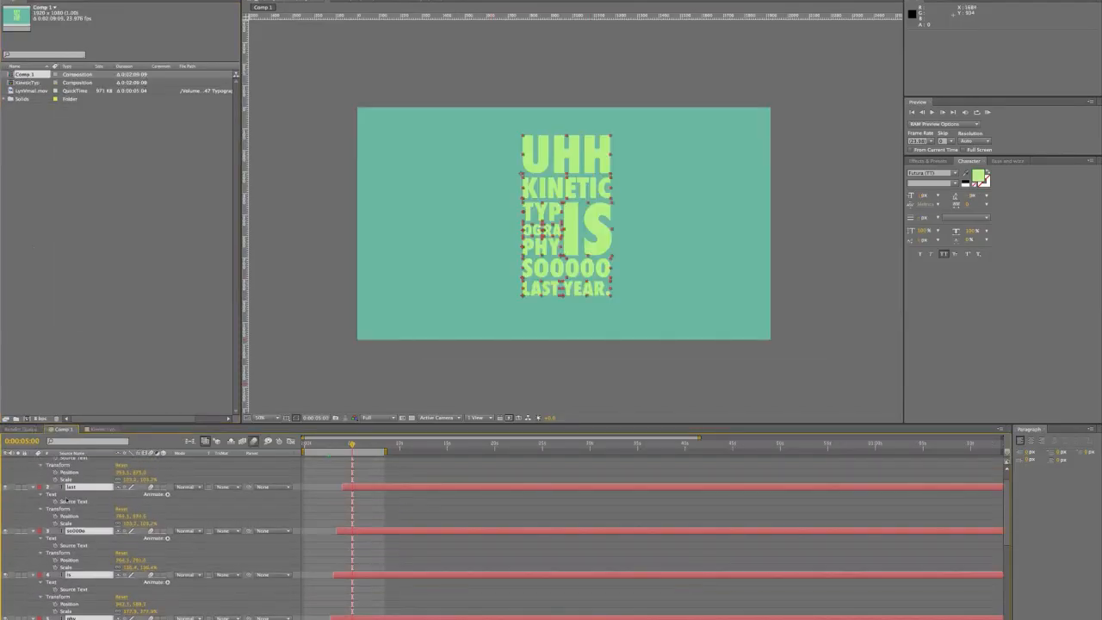
key(u)
click(96, 579)
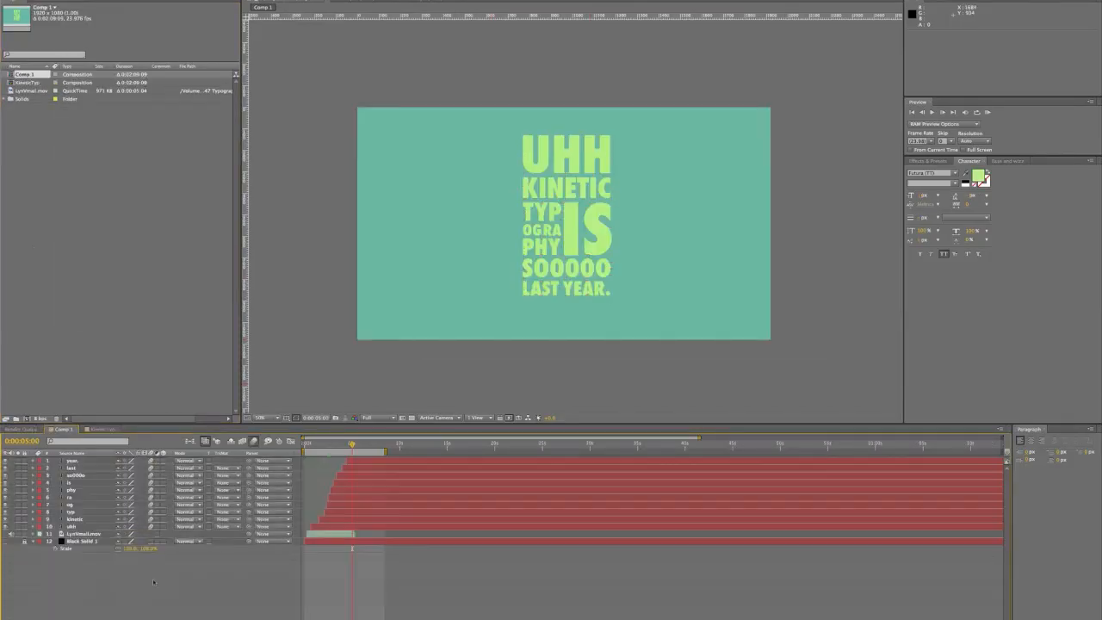
click(320, 443)
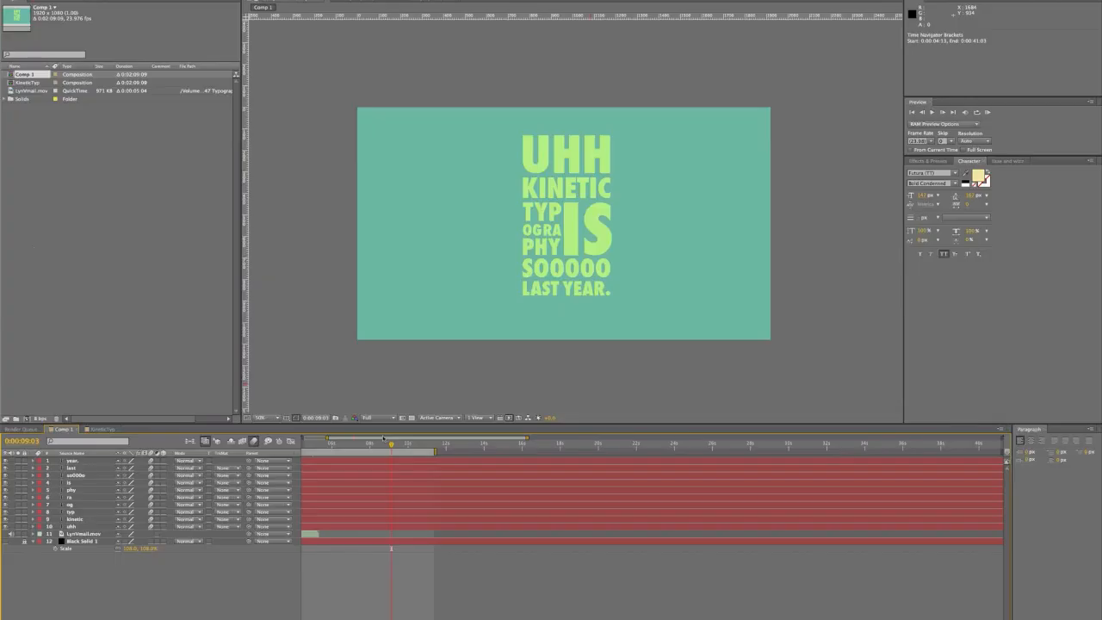
key(minus)
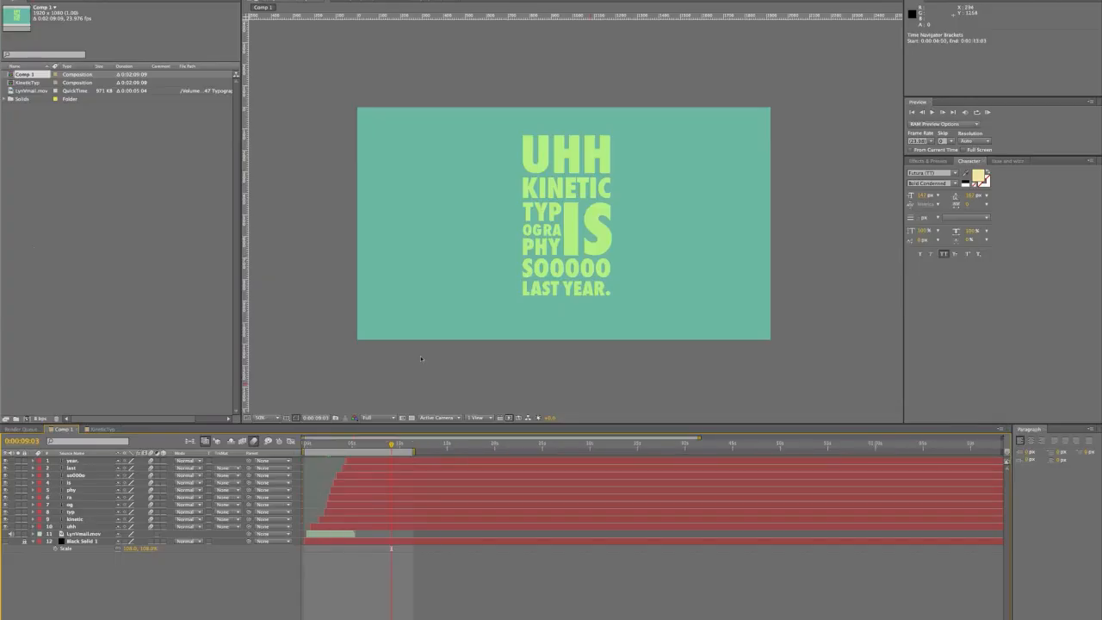
- Inspect the separate TYP, OG, RA and PHY text layers and play a RAM preview of the finished word layout
key(period)
click(477, 215)
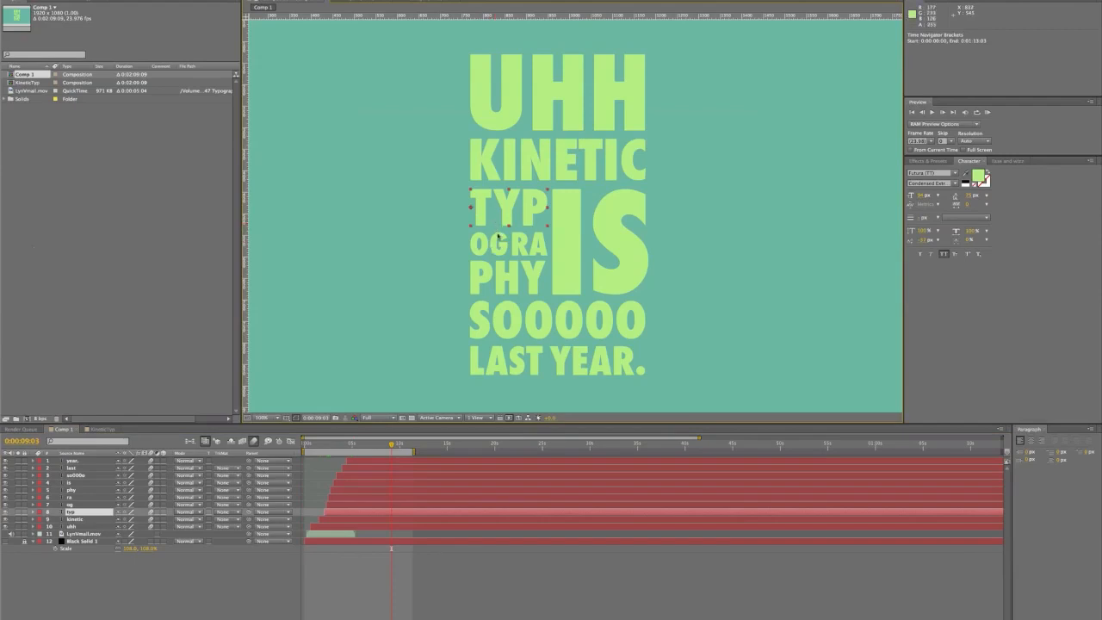
click(494, 246)
click(497, 211)
click(498, 238)
click(527, 246)
click(486, 276)
key(KP_0)
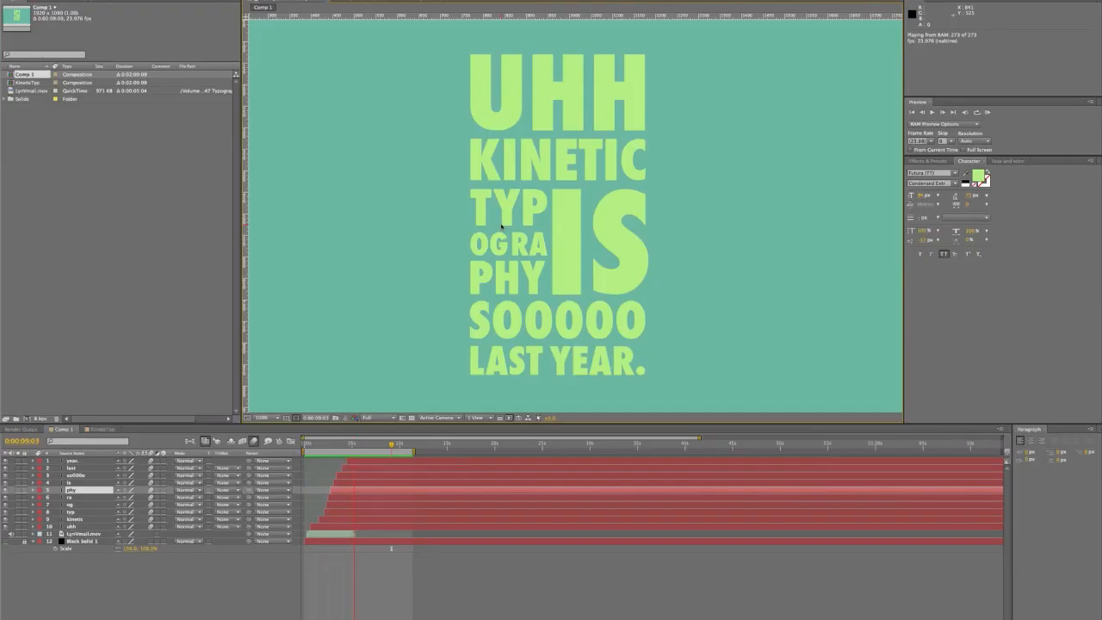
key(space)
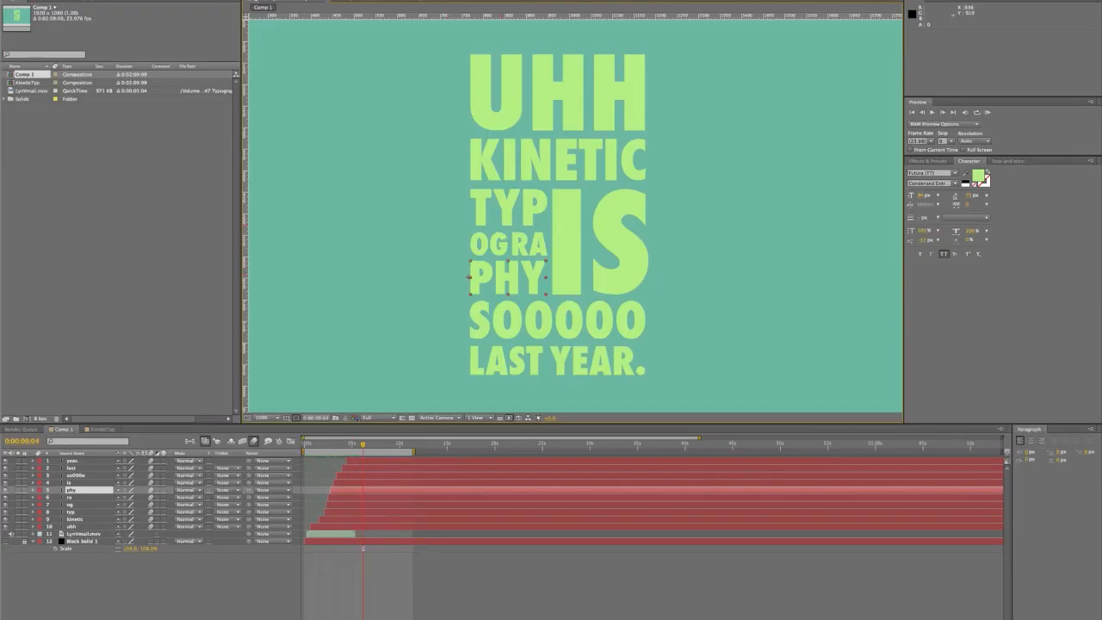
- Go to 0:00:05:10, just past the end of the audio, and add a null object to Comp 1
key(comma)
click(159, 593)
click(353, 444)
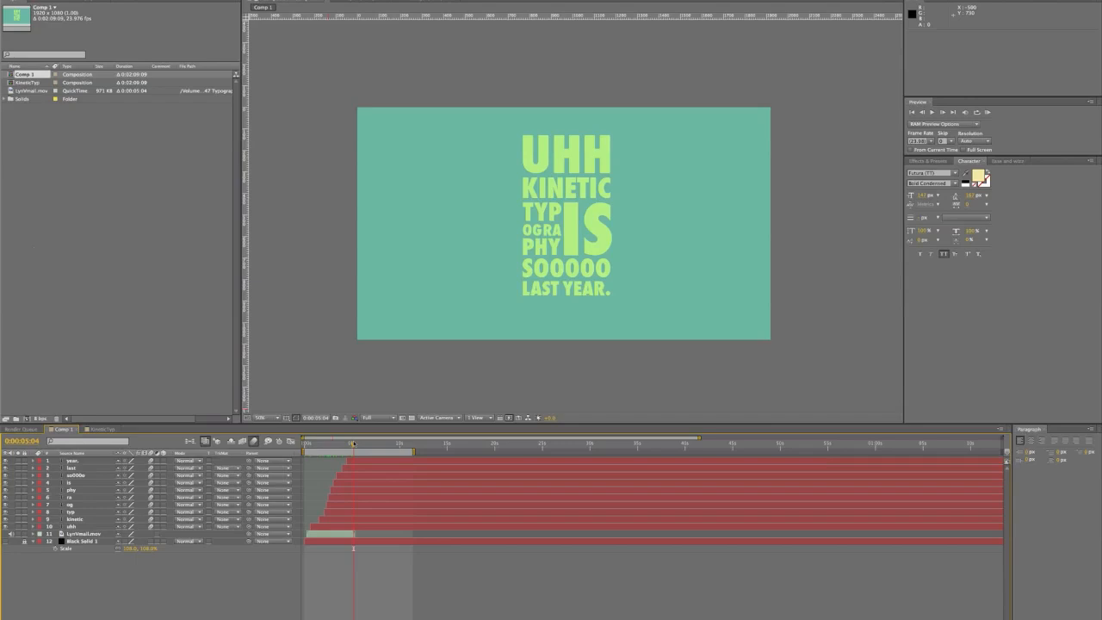
drag(353, 444, 356, 444)
click(160, 1)
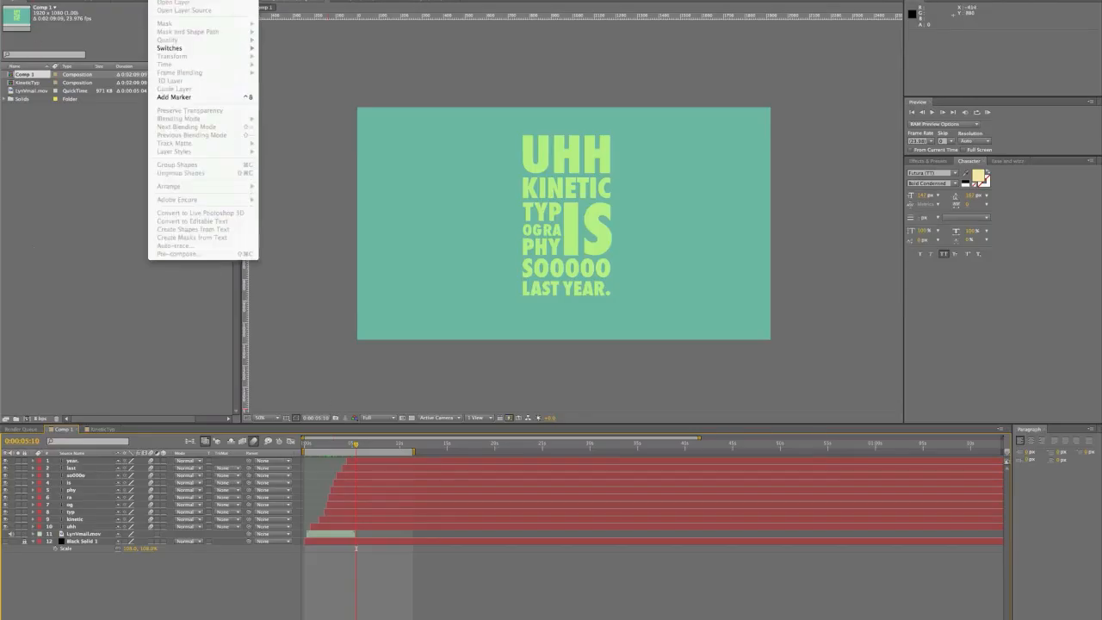
mouse_move(172, 1)
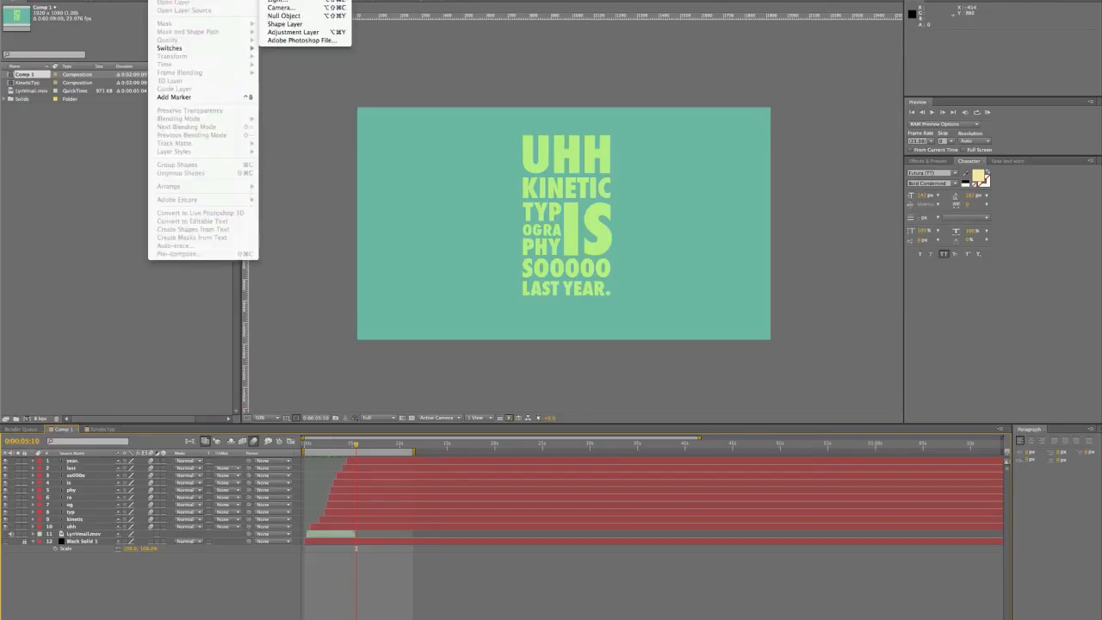
click(296, 16)
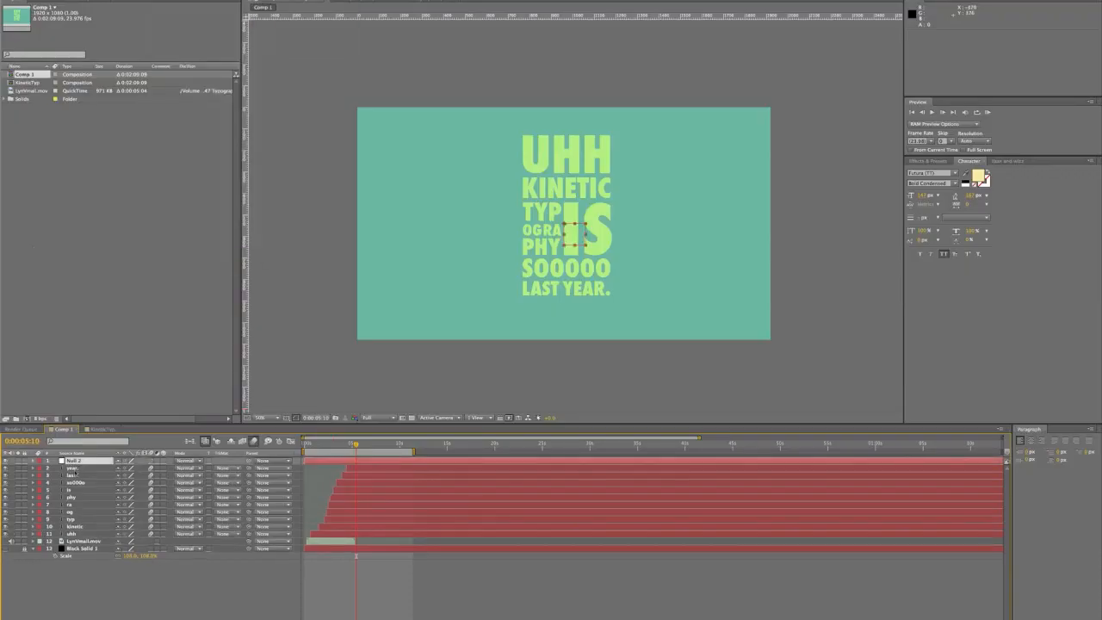
- Parent all ten text layers, from YEAR. down to UHH, to the Null 2 layer
click(74, 468)
shift+click(72, 534)
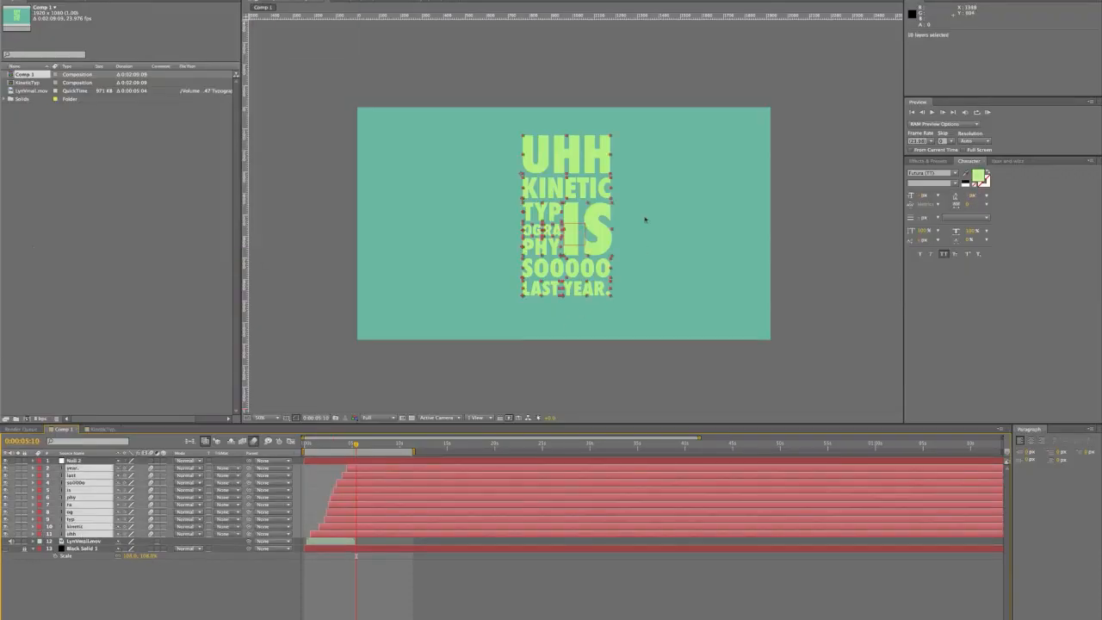
drag(249, 470, 91, 461)
click(78, 461)
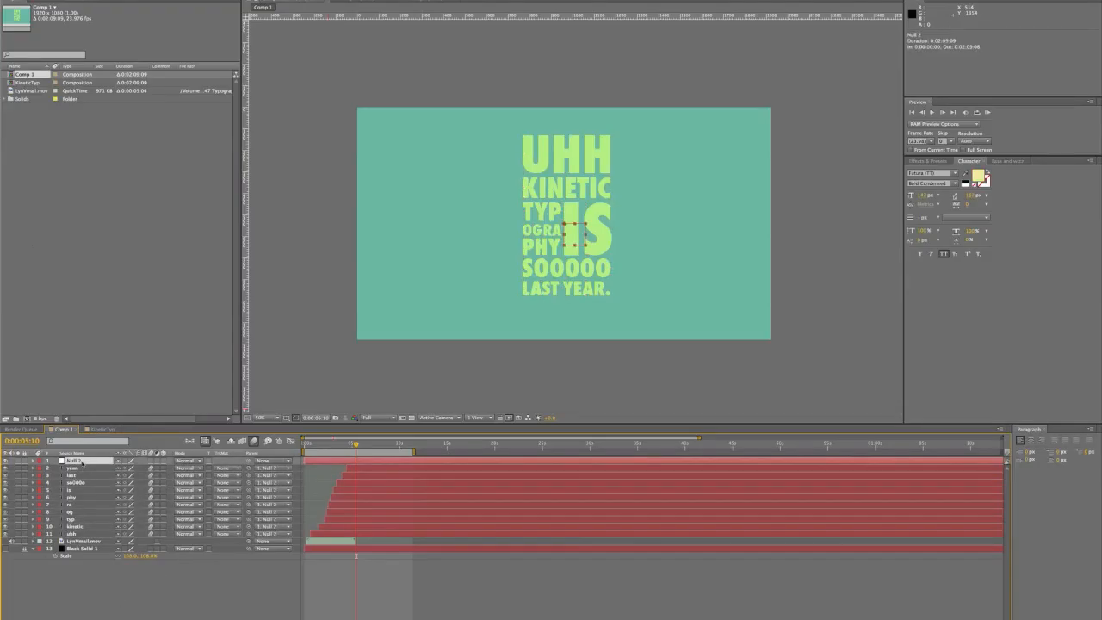
- Show the Position and Scale properties of the Null 2 layer and try a small move of the null in the composition
click(350, 443)
click(76, 469)
click(79, 462)
key(p)
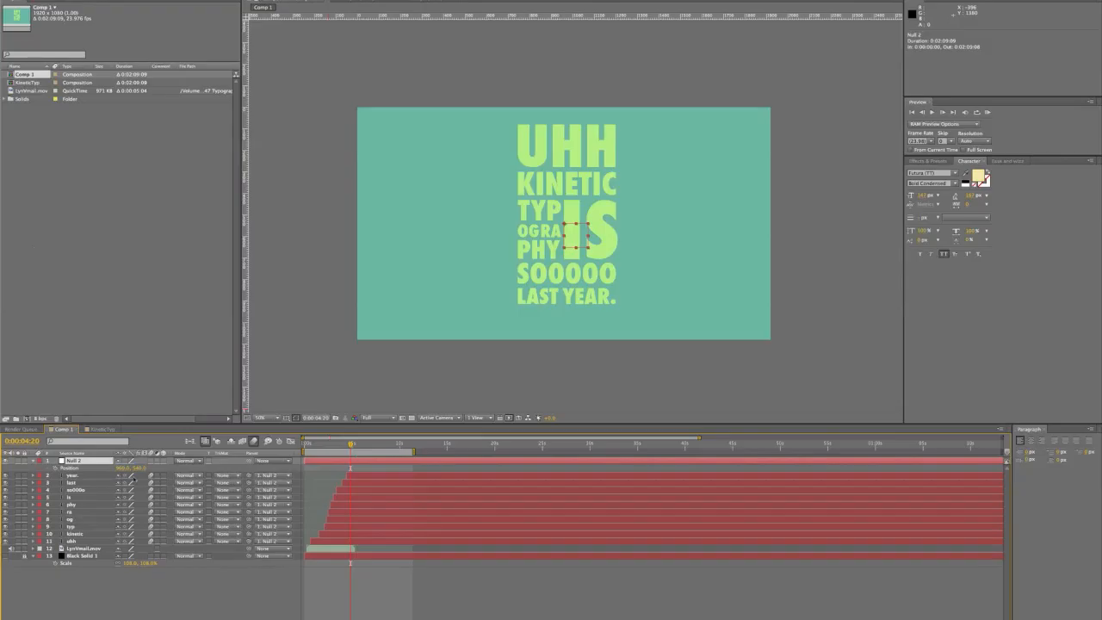
key(shift+s)
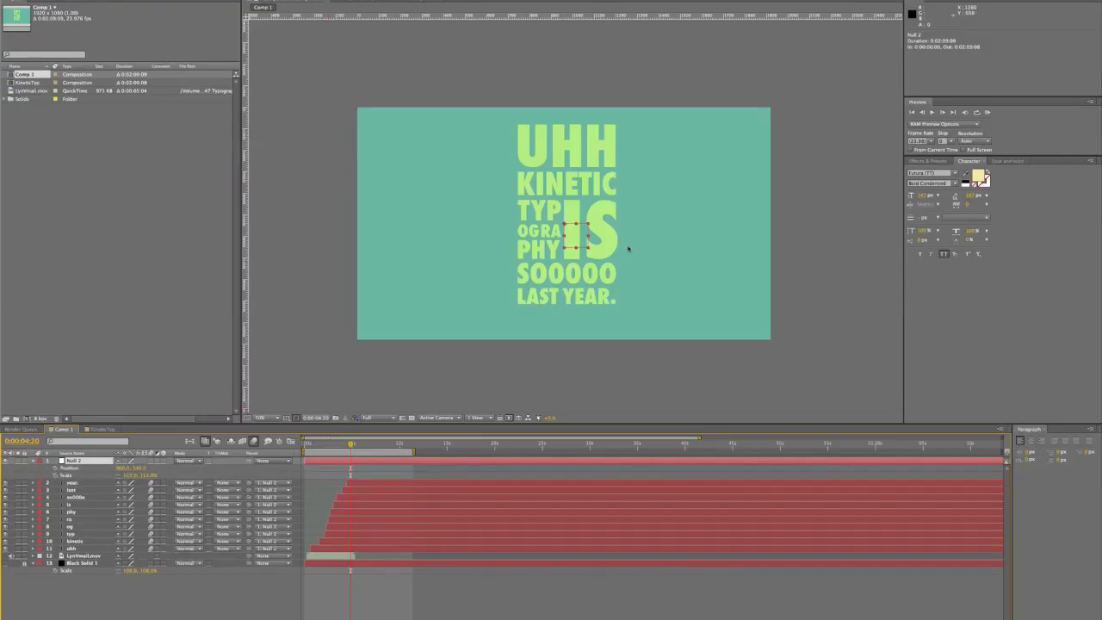
mouse_move(577, 238)
mouse_down()
mouse_move(669, 251)
mouse_move(531, 259)
mouse_move(570, 270)
mouse_move(575, 241)
mouse_up()
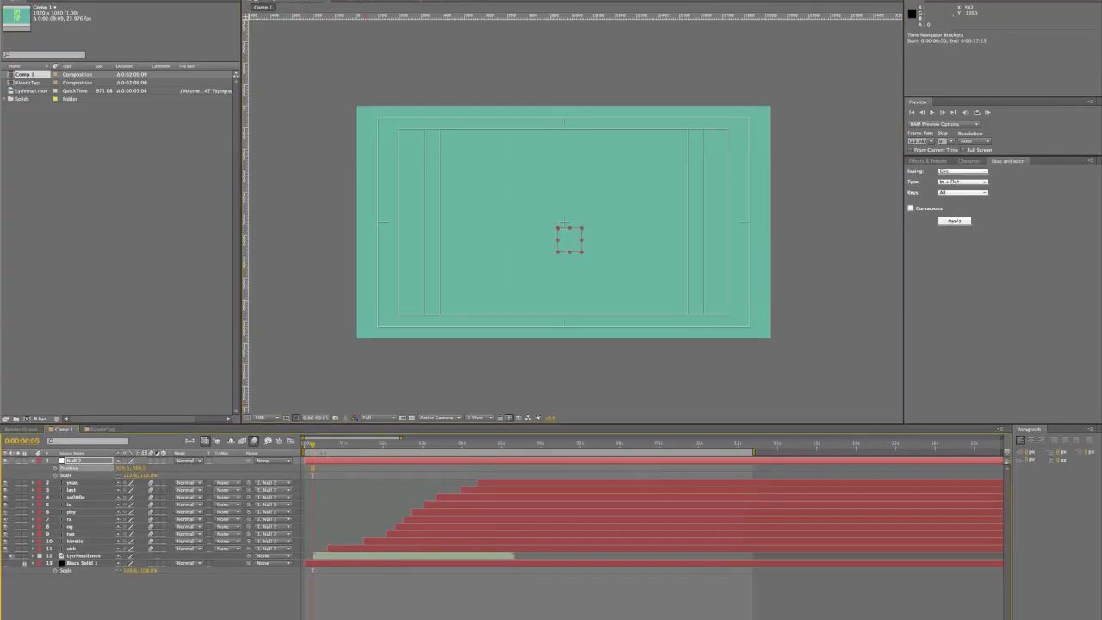
- At 0:00:00:16, enlarge Null 2 to roughly double size and place it at about 920, 1188 so UHH is centred in the frame
drag(312, 445, 331, 446)
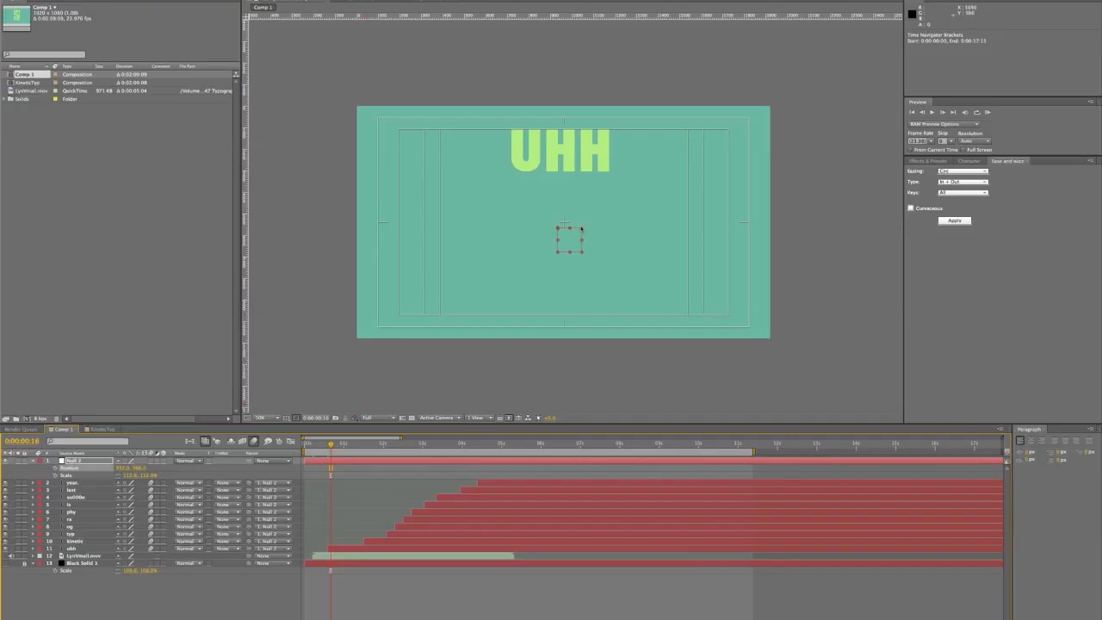
drag(574, 236, 572, 311)
drag(126, 475, 170, 475)
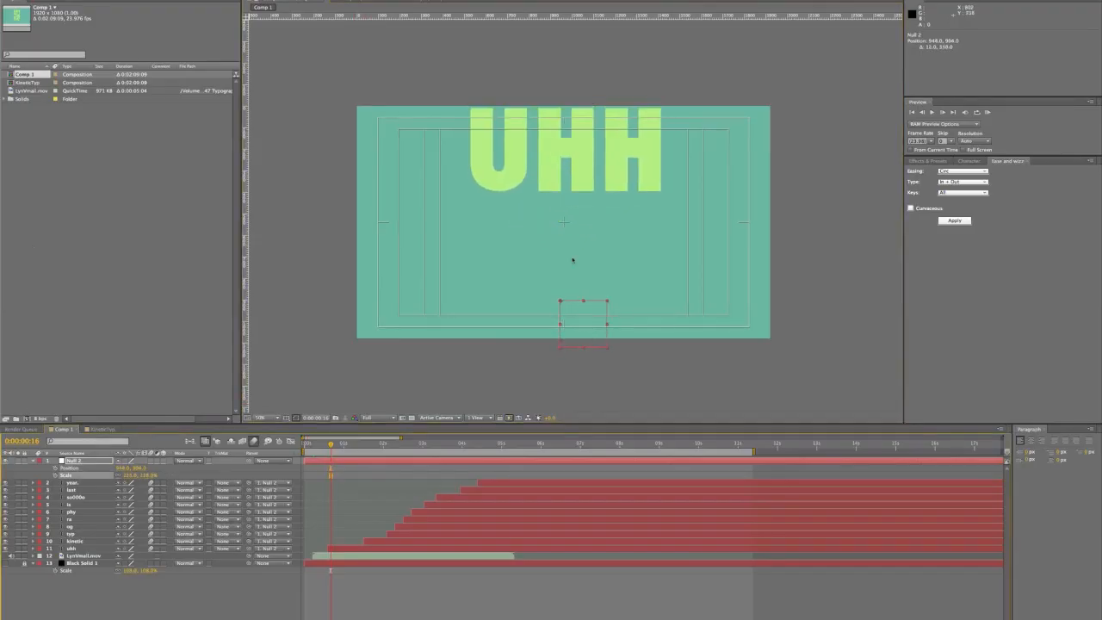
drag(603, 315, 587, 384)
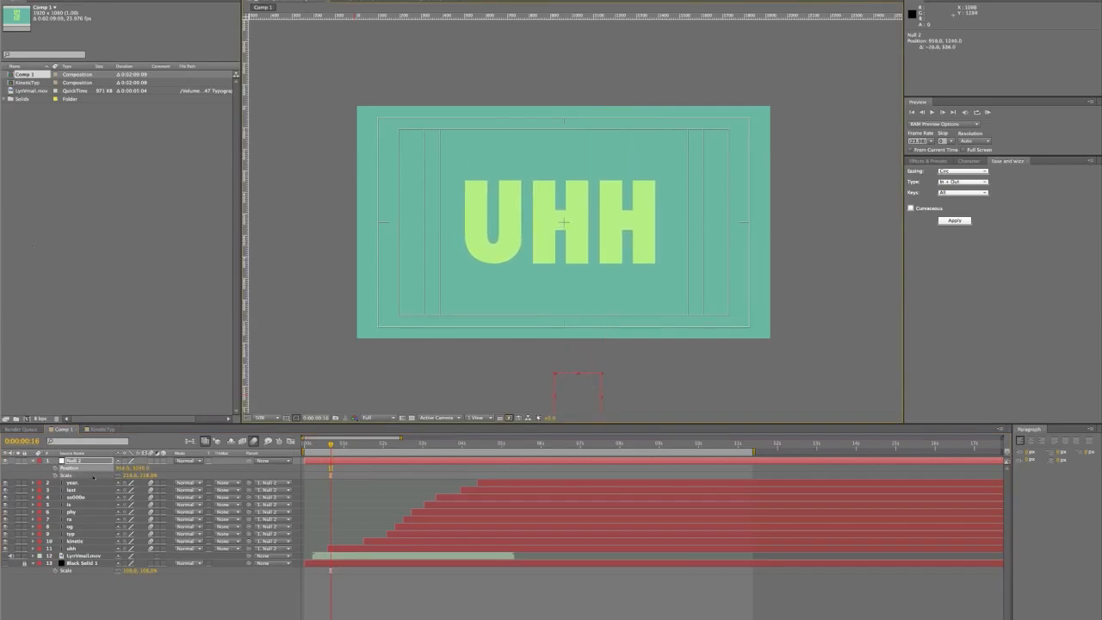
drag(130, 479, 114, 479)
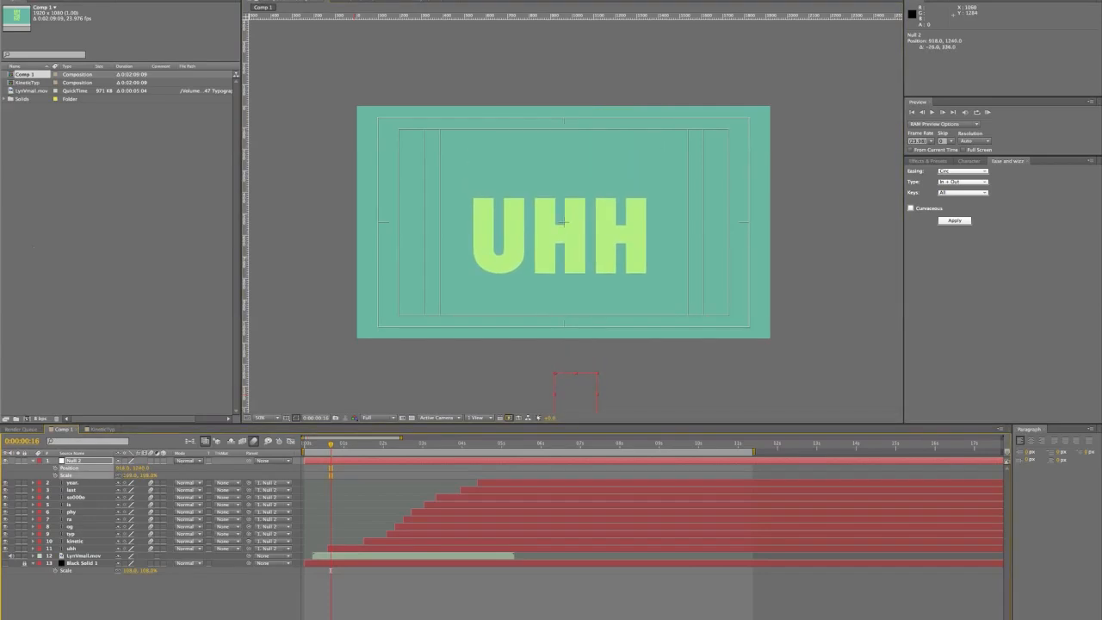
drag(564, 389, 565, 378)
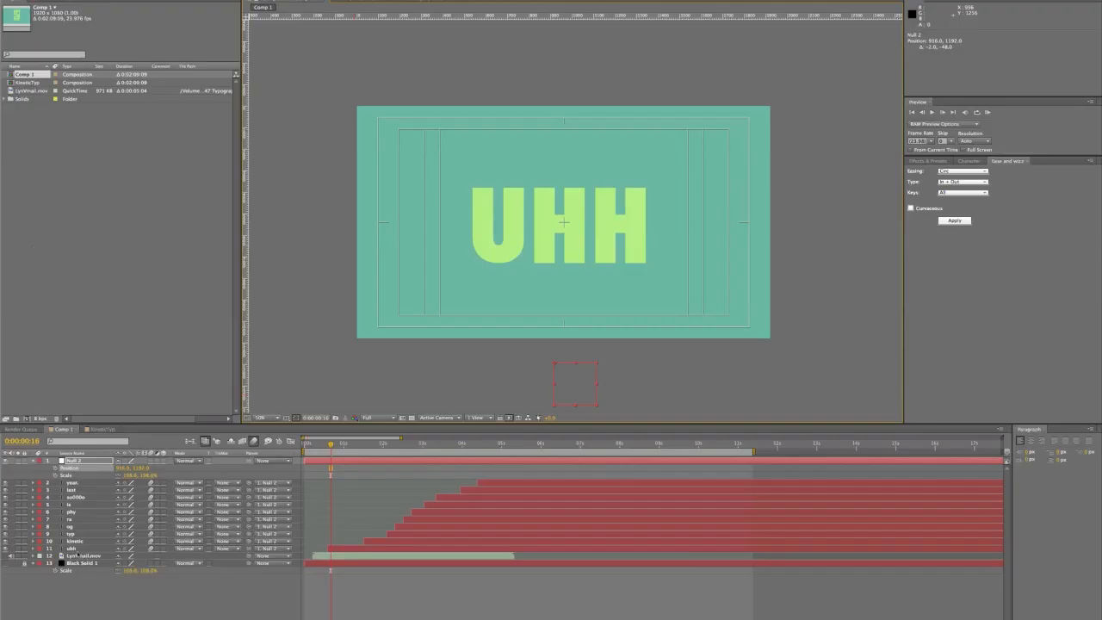
click(74, 549)
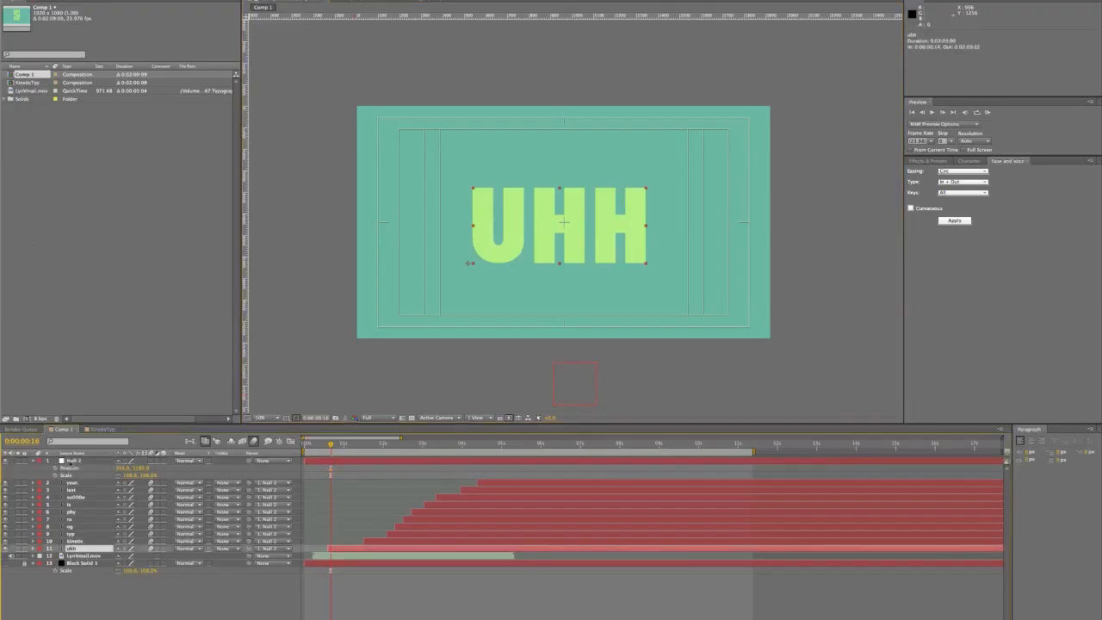
click(68, 461)
drag(581, 373, 583, 373)
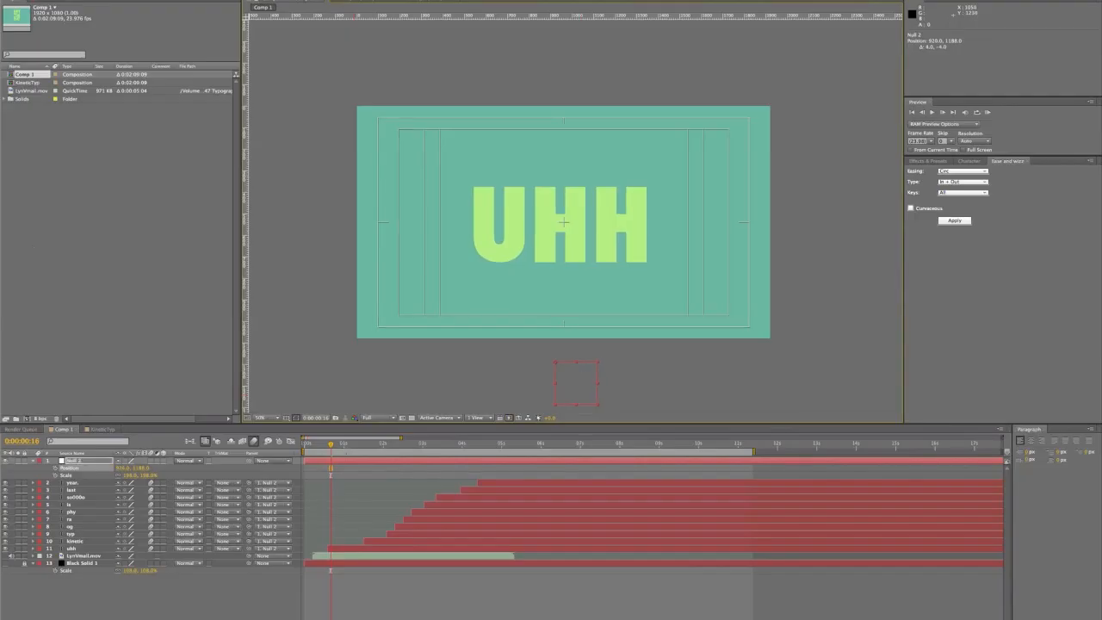
- Start keyframing the Position of Null 2 at 0:00:01:12, where the KINETIC layer begins
drag(348, 448, 362, 447)
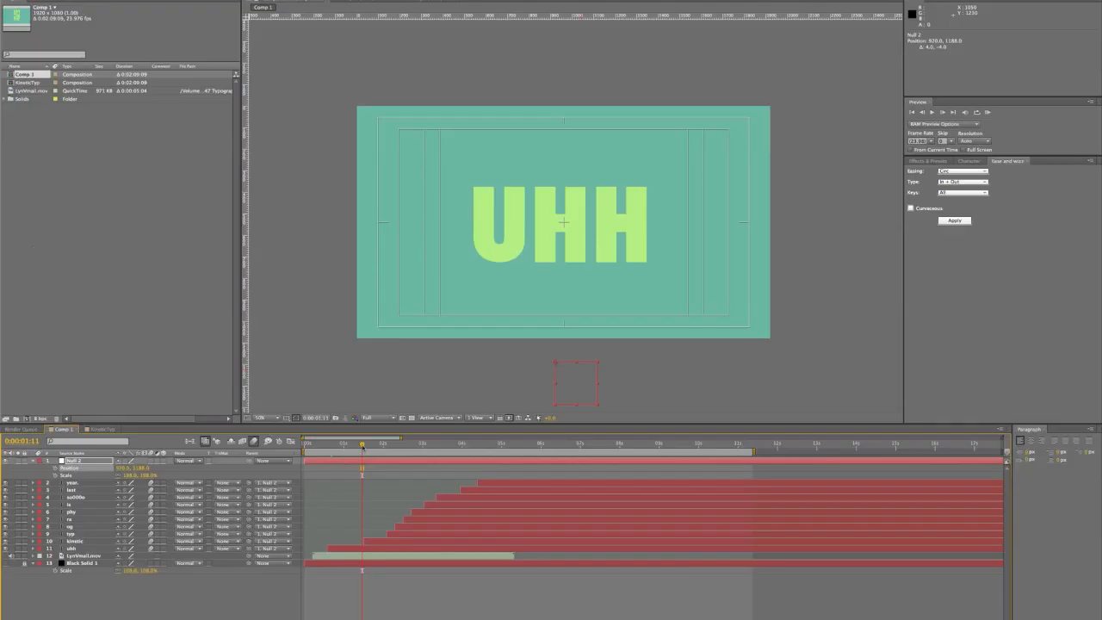
drag(363, 444, 364, 444)
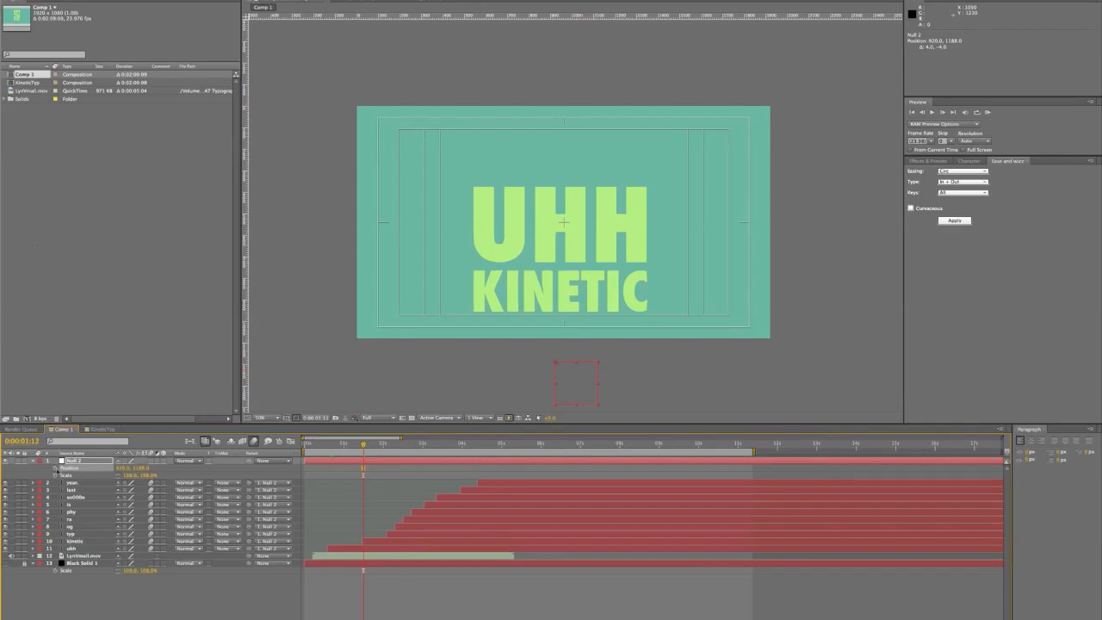
click(56, 469)
key(equal)
key(equal)
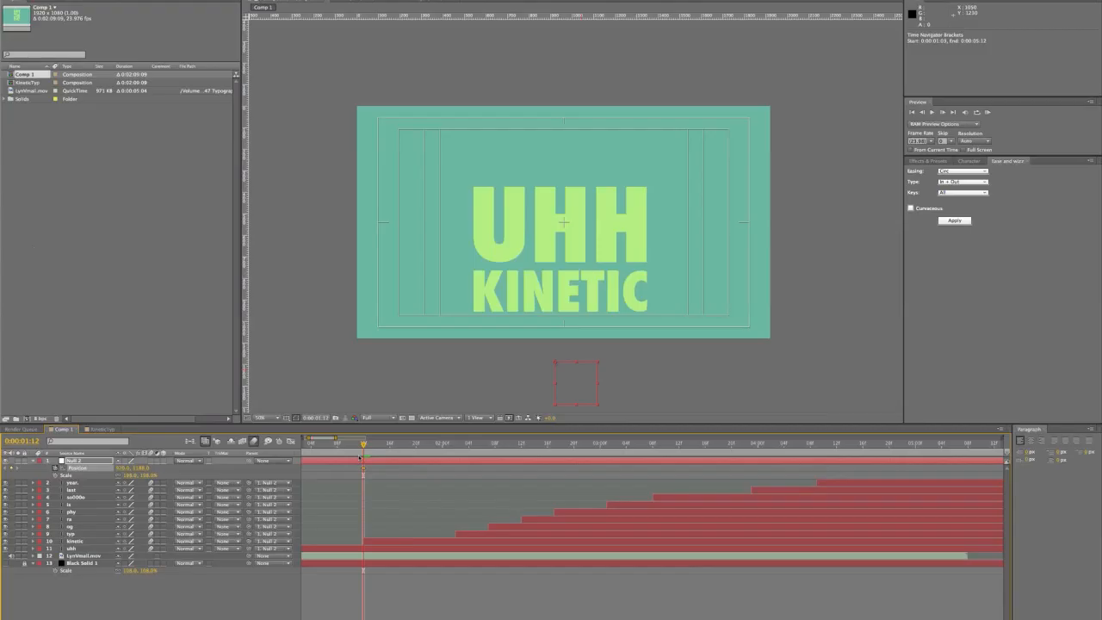
drag(363, 446, 362, 447)
click(371, 541)
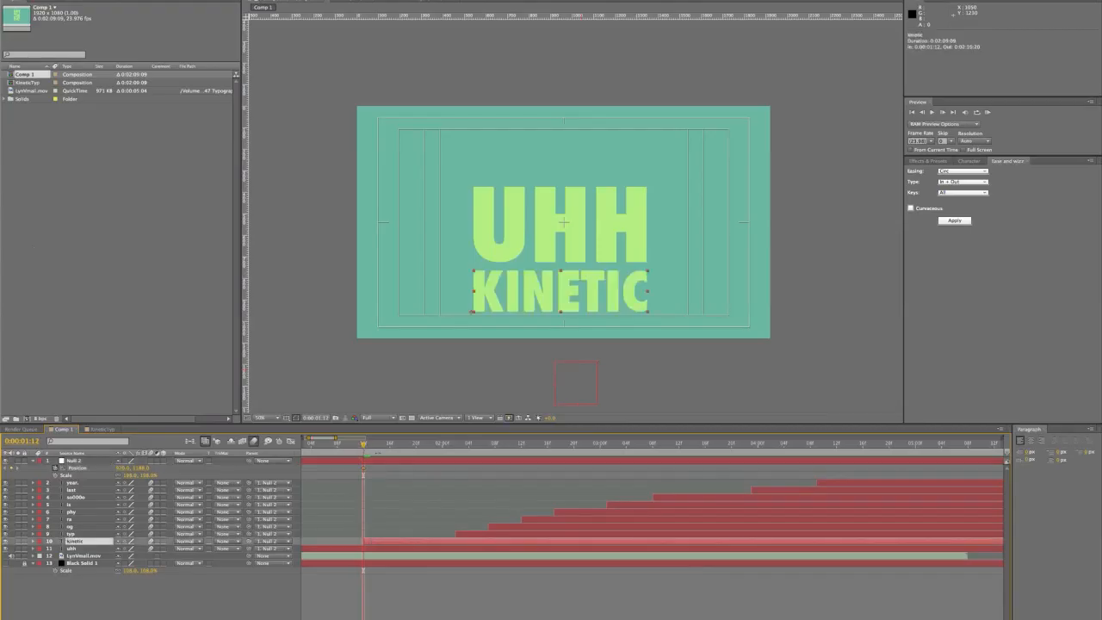
mouse_move(364, 447)
mouse_down()
mouse_move(344, 448)
mouse_move(363, 449)
mouse_up()
click(363, 469)
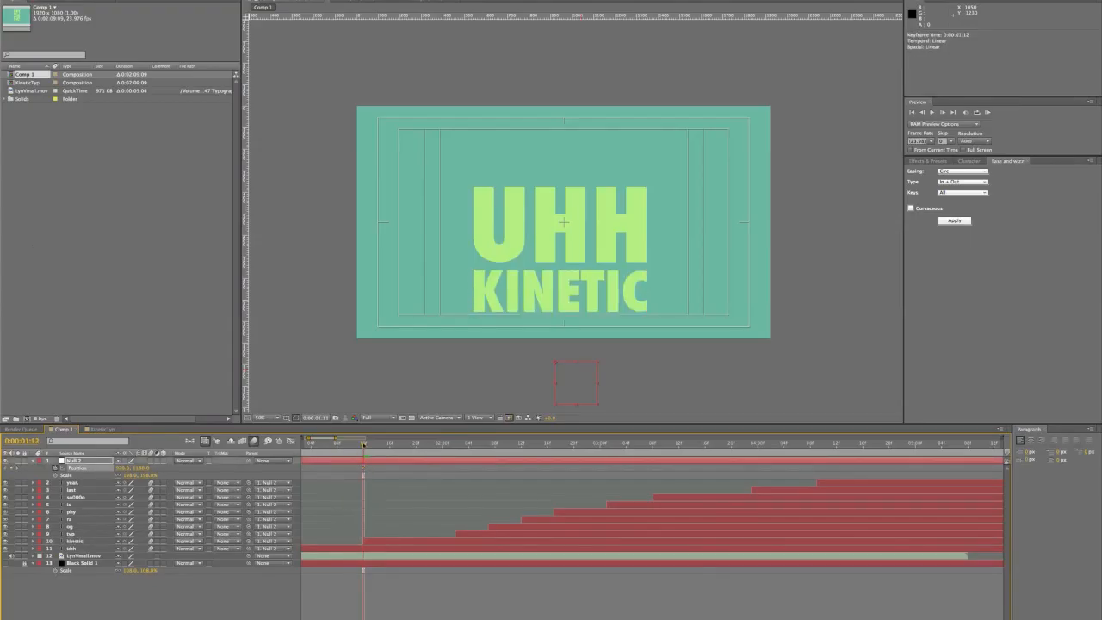
- Shift the Position keyframe three frames earlier to 0:00:01:09 and raise Null 2 to about 920, 998 at 0:00:01:12
key(Page_Up)
key(Page_Up)
key(Page_Up)
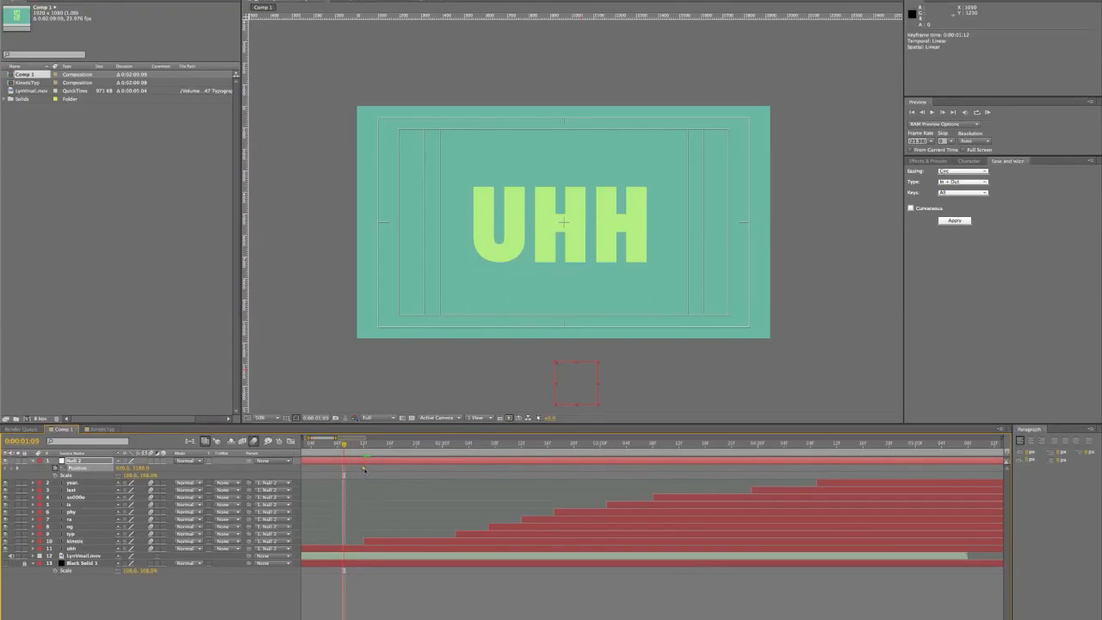
drag(344, 447, 363, 447)
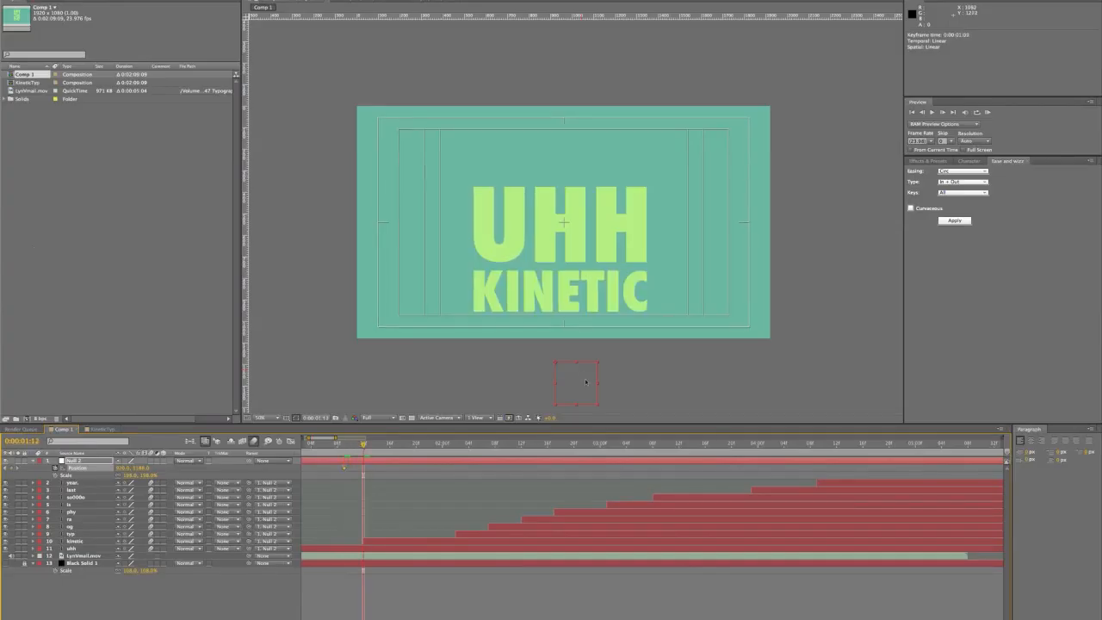
drag(586, 381, 585, 339)
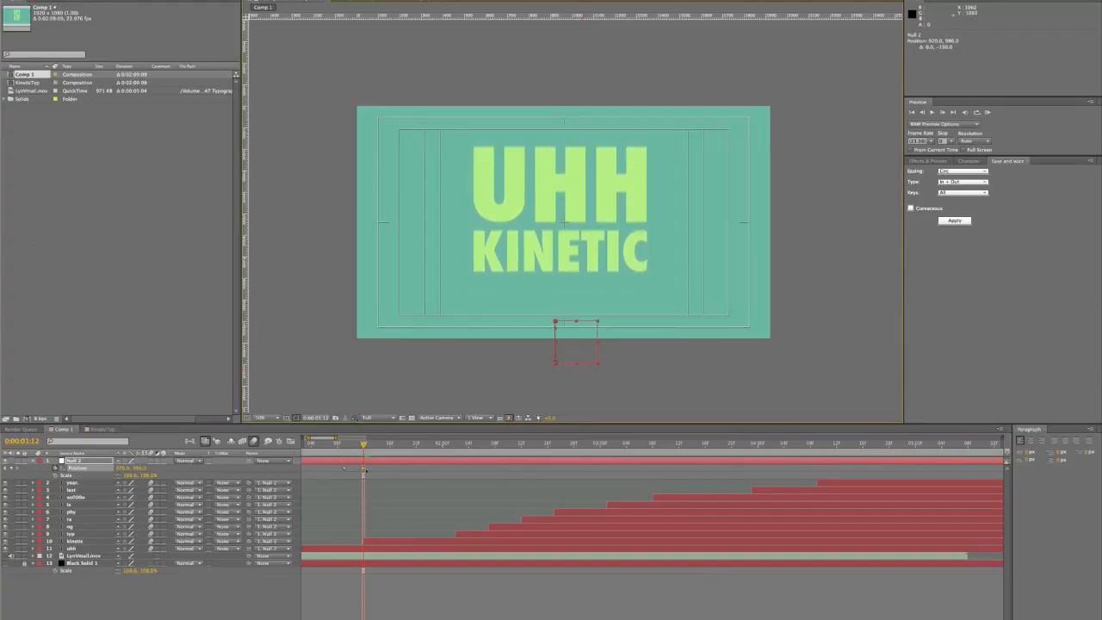
- Play and scrub through the null's move around 0:00:01:09 to 0:00:01:12 to check its timing against KINETIC
click(337, 445)
key(space)
drag(336, 445, 364, 445)
key(space)
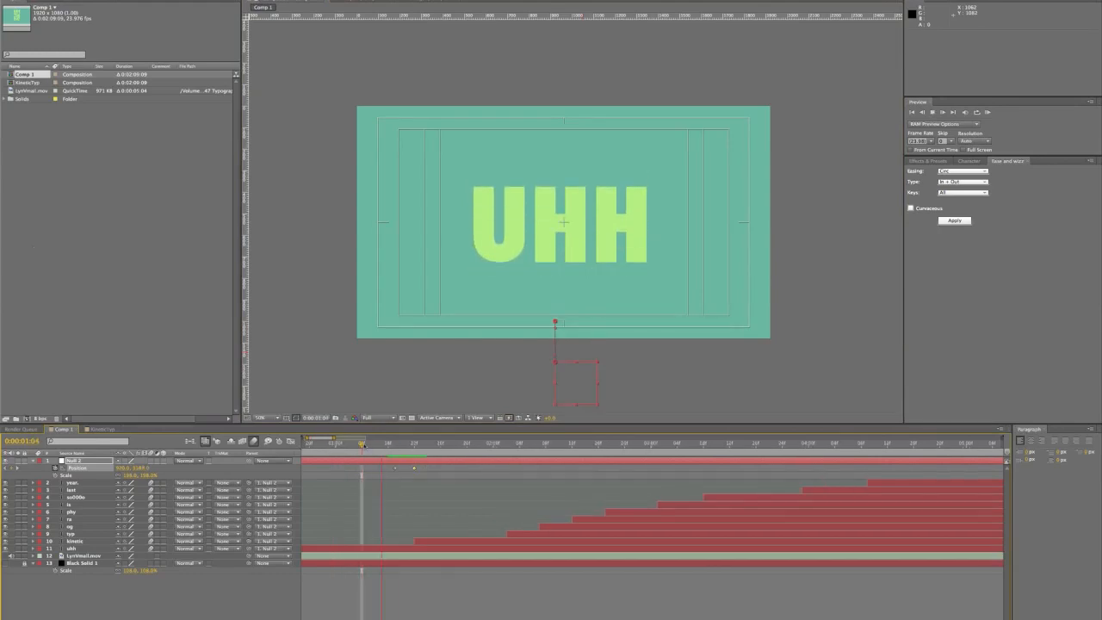
key(space)
click(370, 445)
key(space)
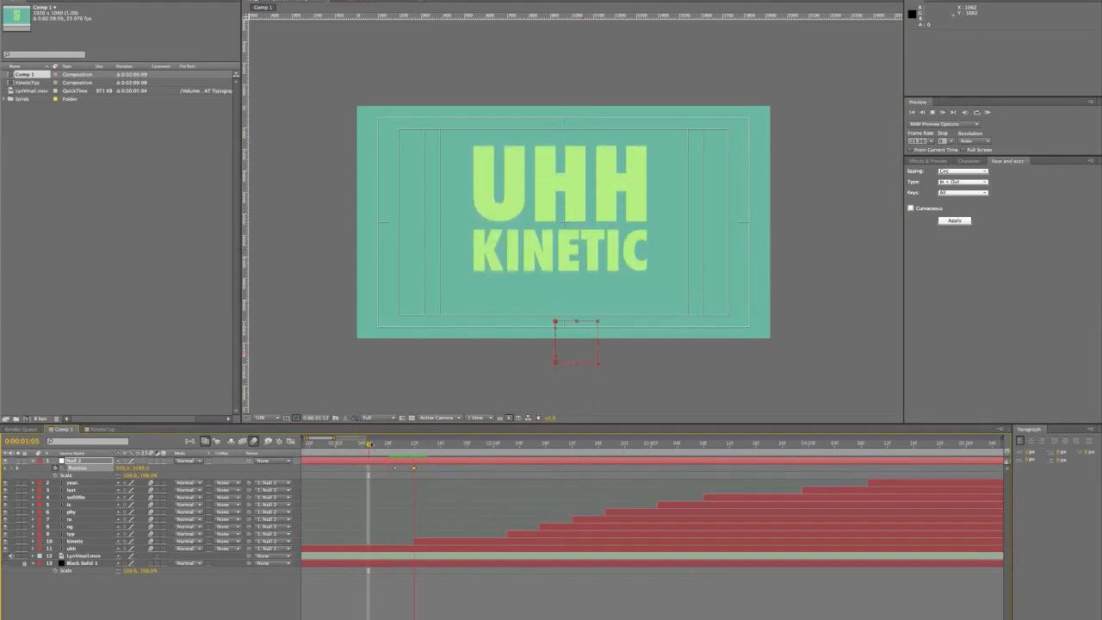
key(space)
key(space)
drag(386, 444, 393, 445)
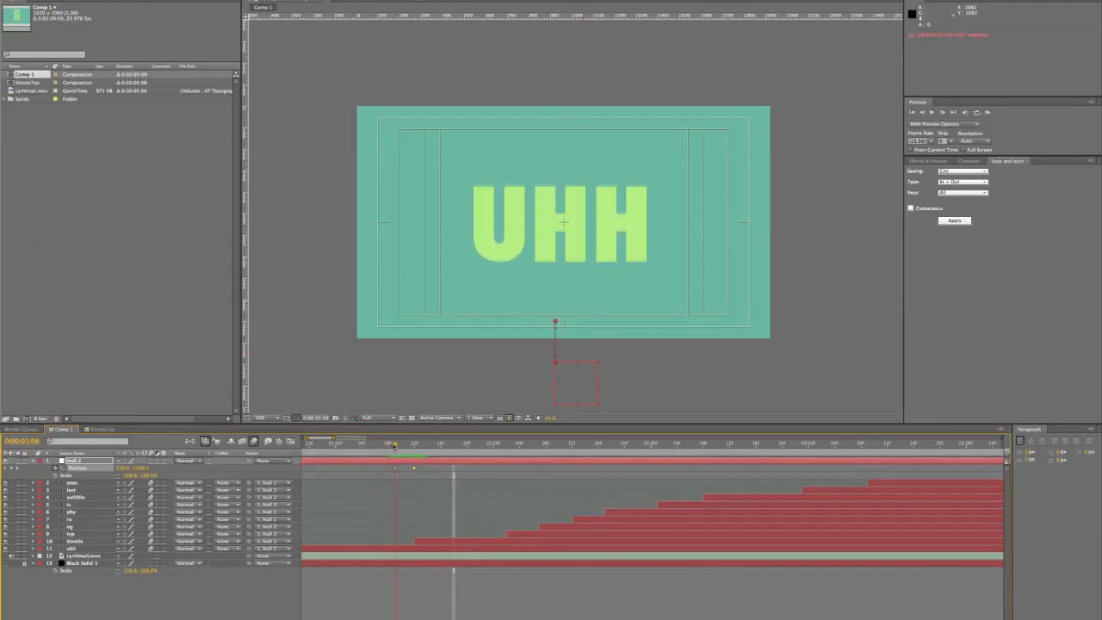
drag(395, 444, 414, 446)
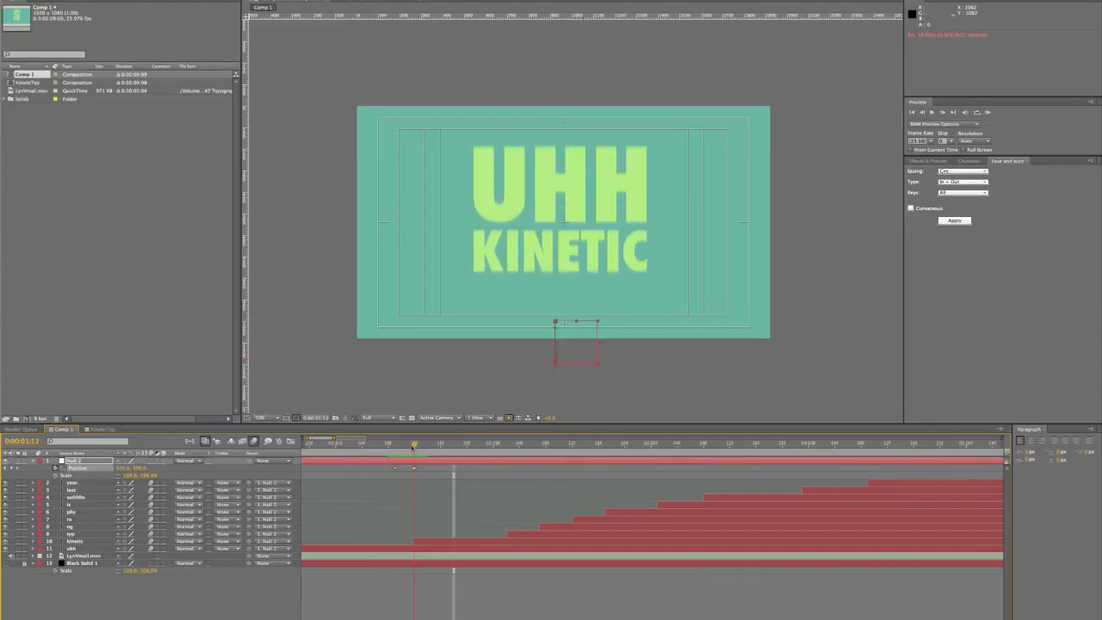
- Apply Ease and Wizz easing to Null 2's Position keyframes with Circ, In + Out and All keys
click(104, 594)
click(84, 469)
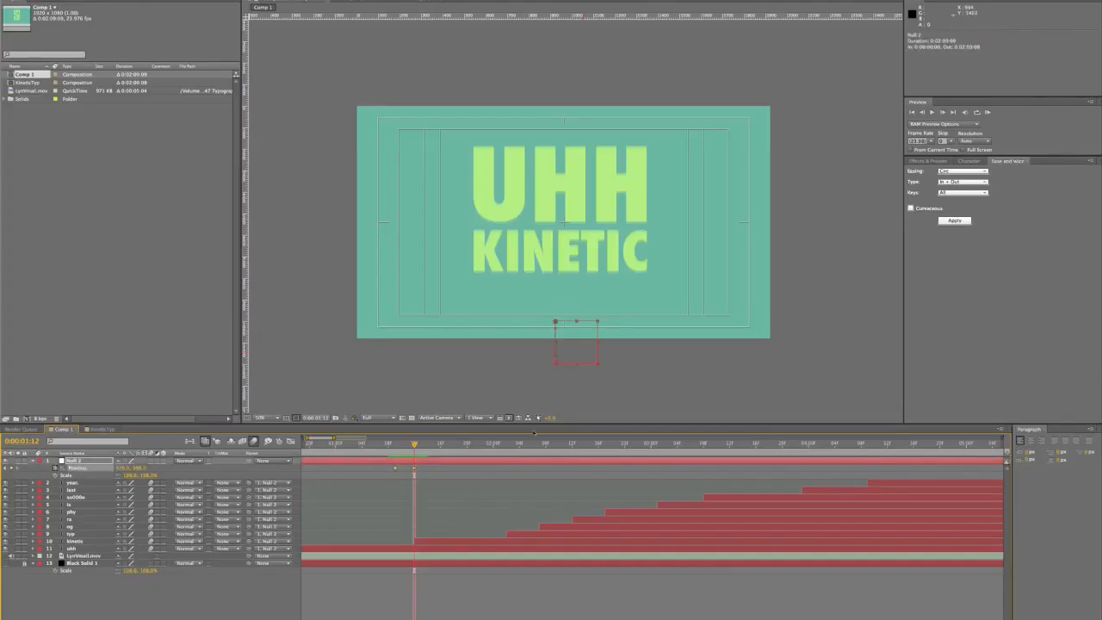
key(Page_Down)
key(Page_Down)
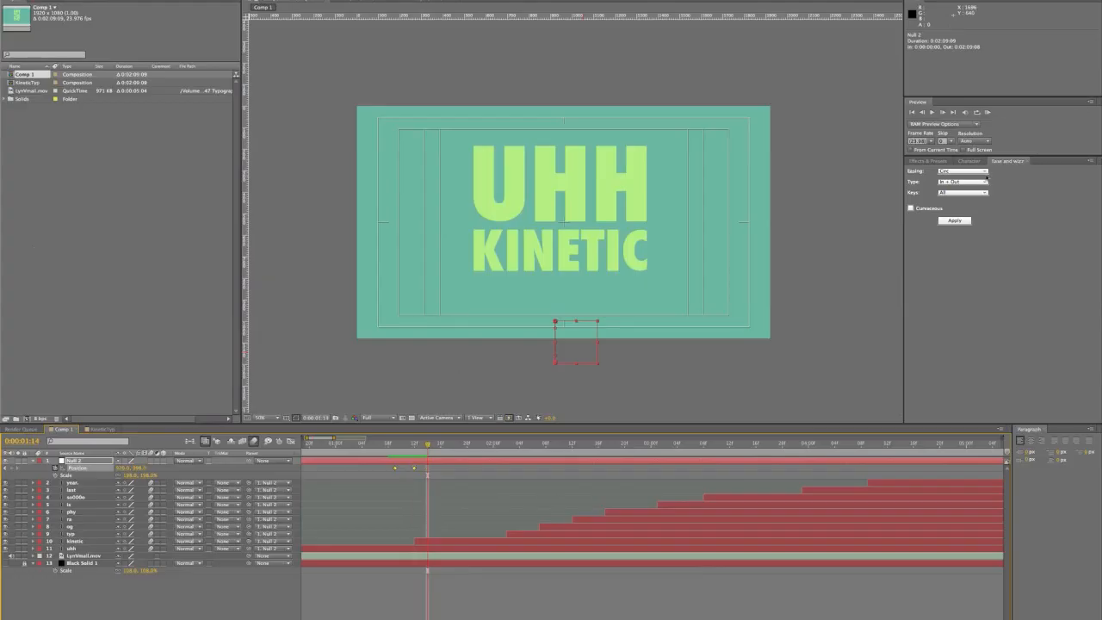
click(955, 221)
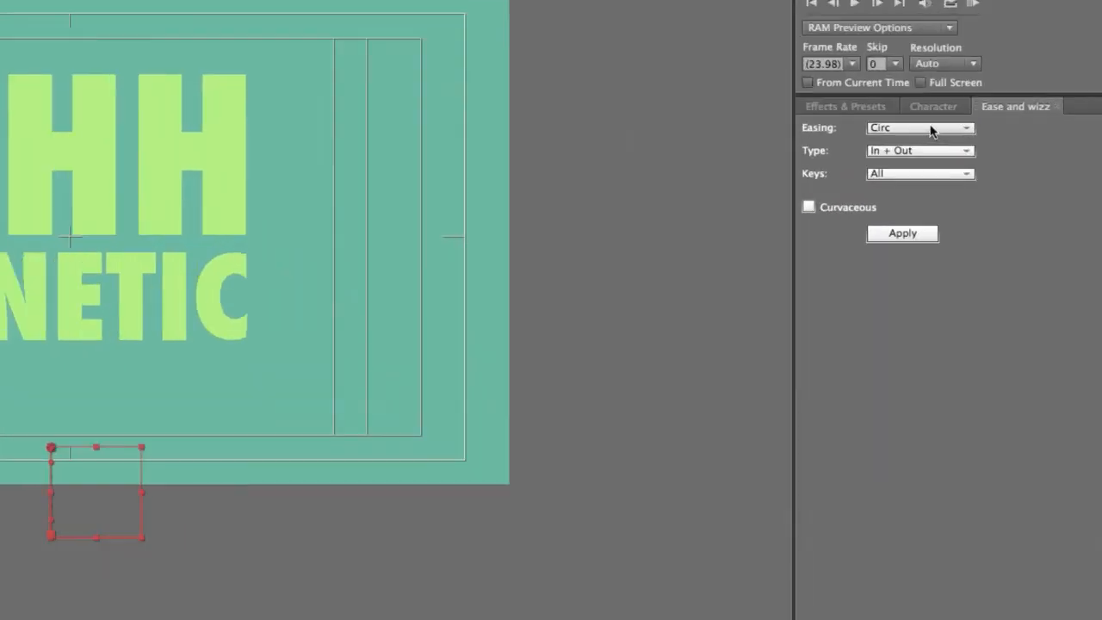
click(946, 136)
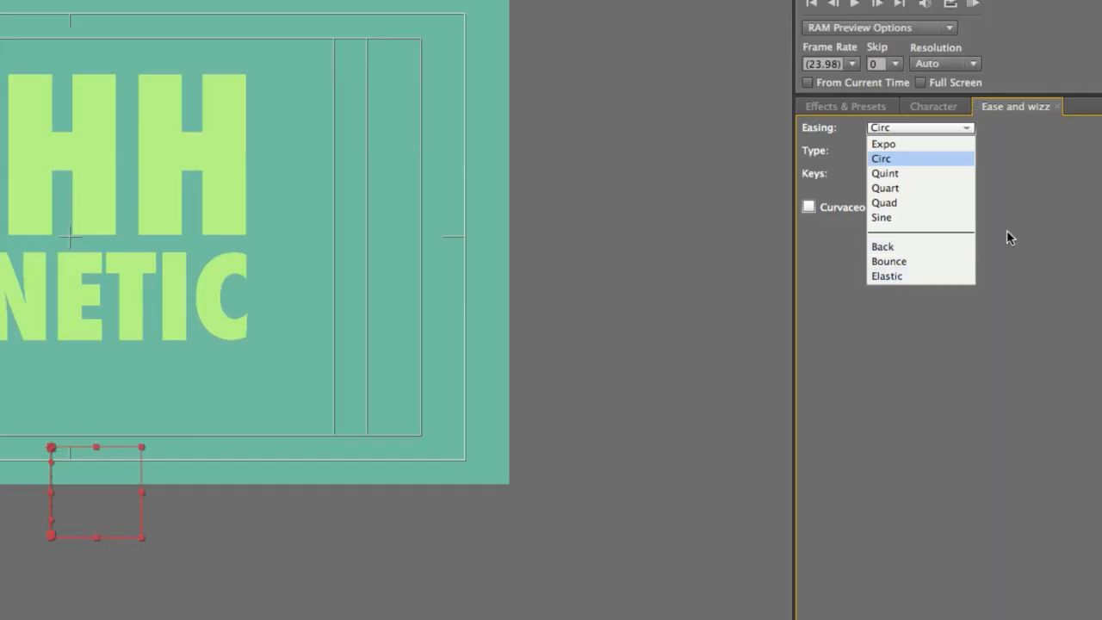
click(882, 159)
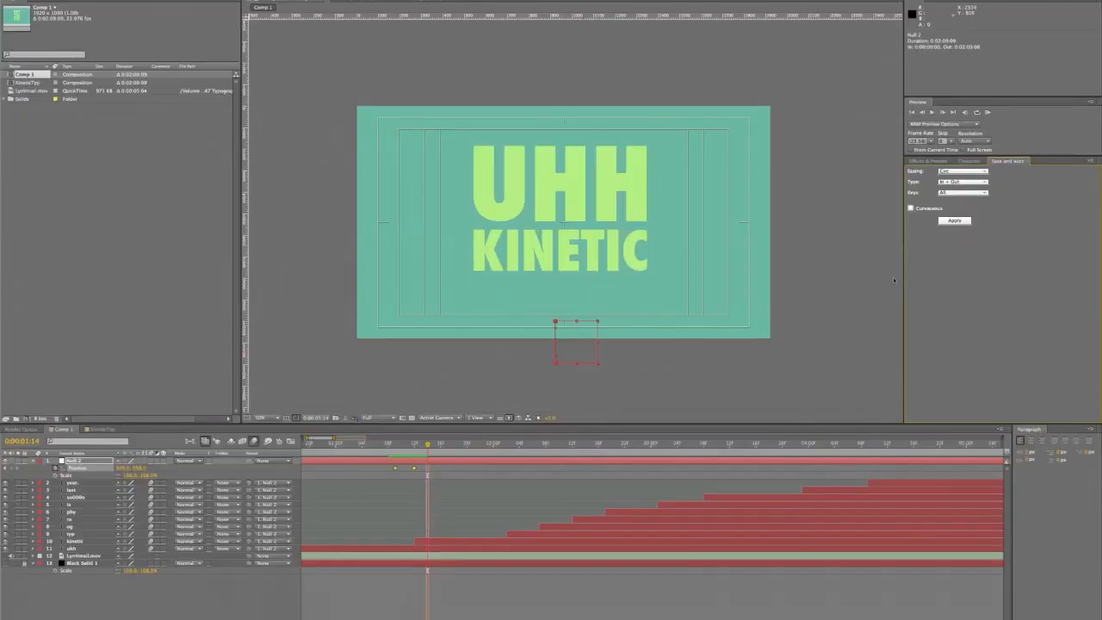
click(954, 220)
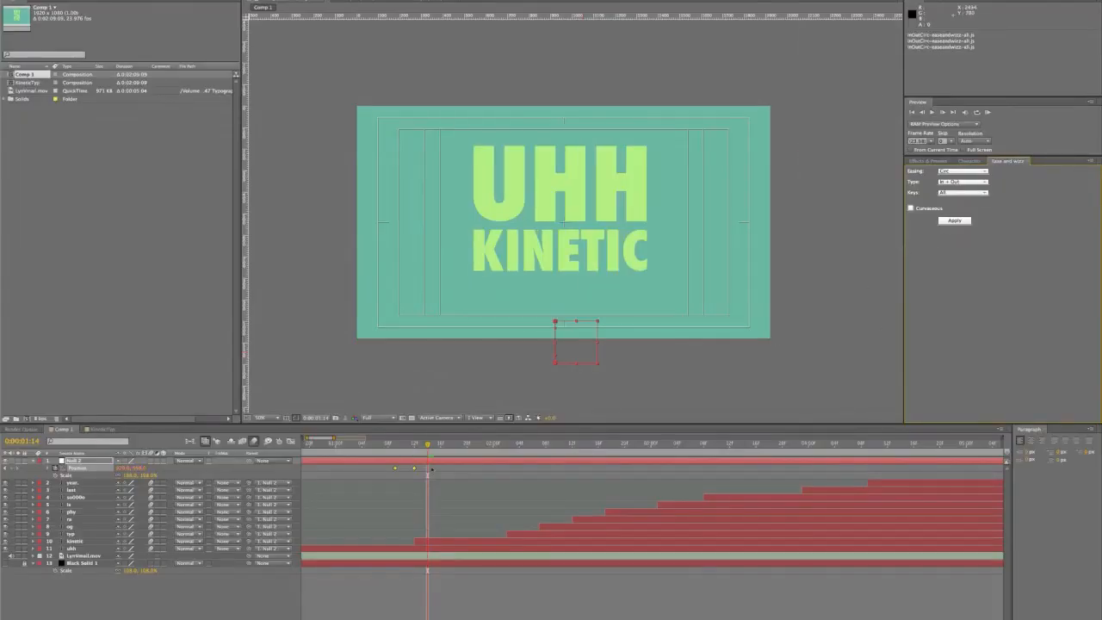
- Check the eased move and add a Position keyframe to Null 2 at 0:00:01:23, three frames before the TYP layer begins
drag(403, 449, 414, 449)
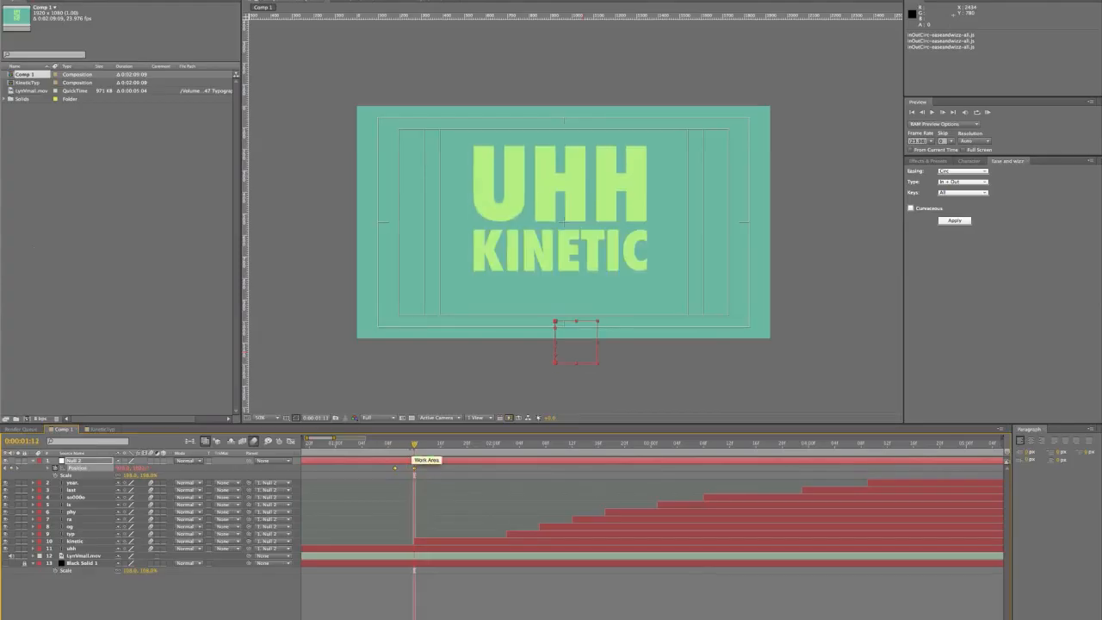
click(393, 447)
drag(397, 447, 507, 451)
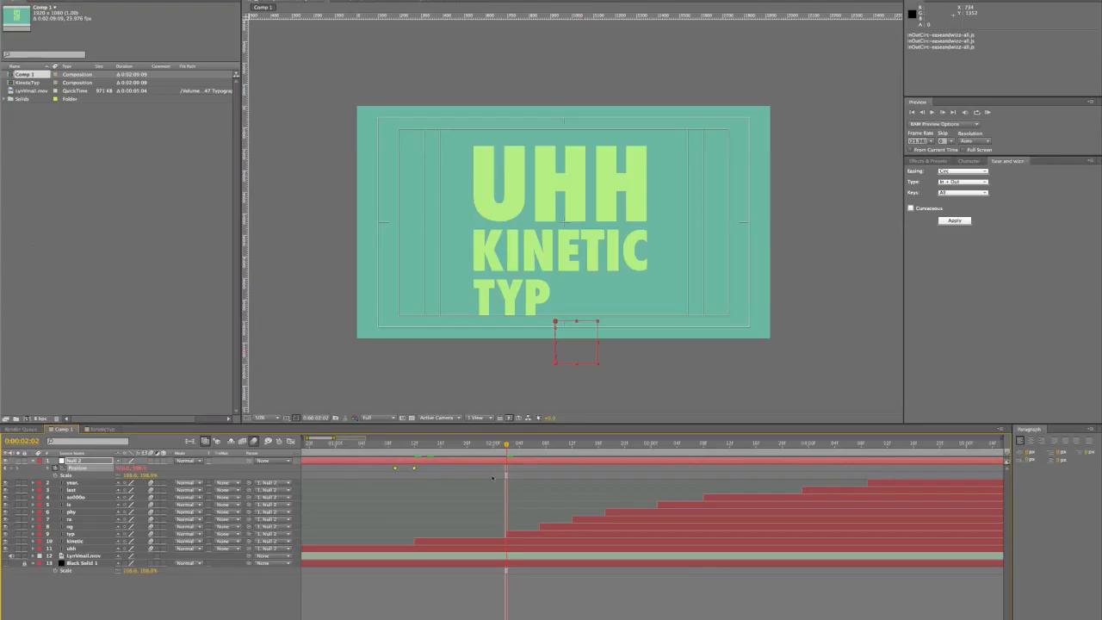
click(510, 538)
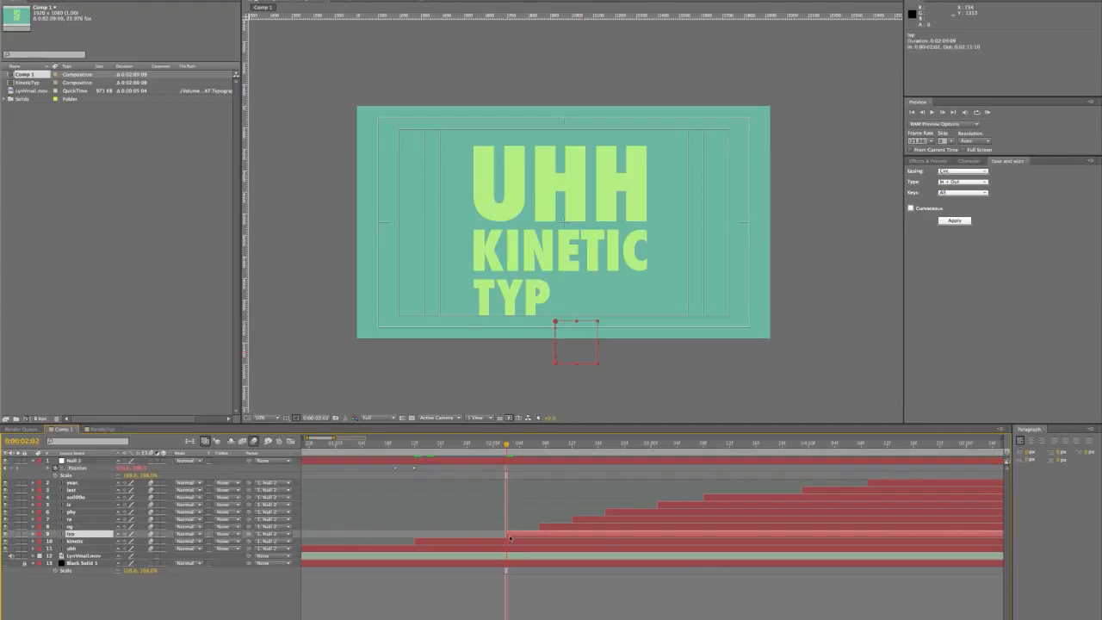
key(Page_Up)
key(Page_Up)
key(Page_Up)
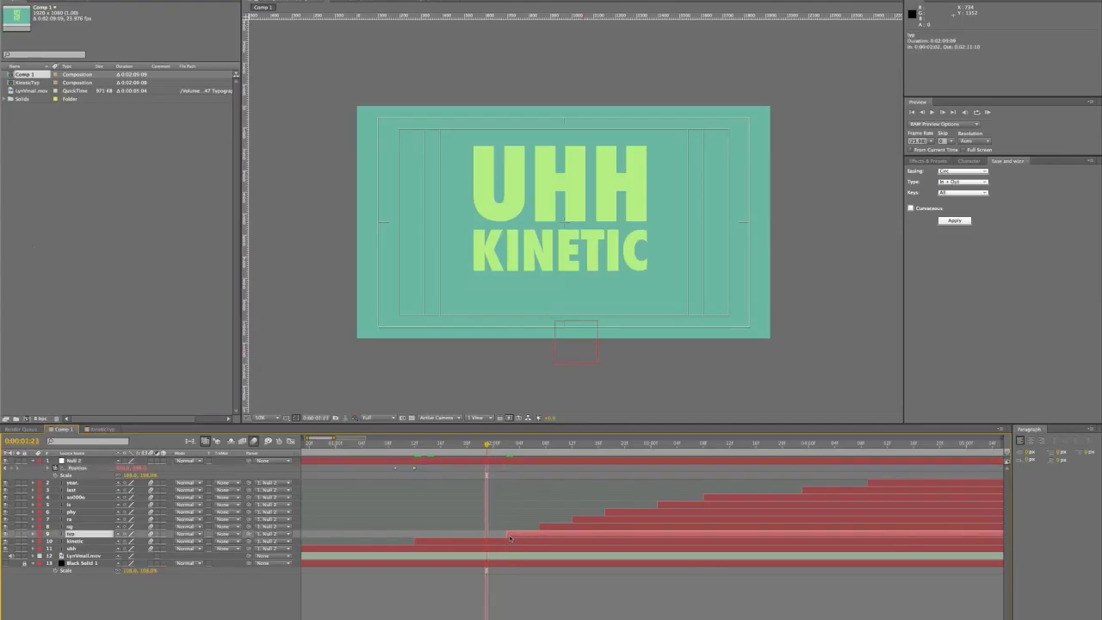
click(13, 468)
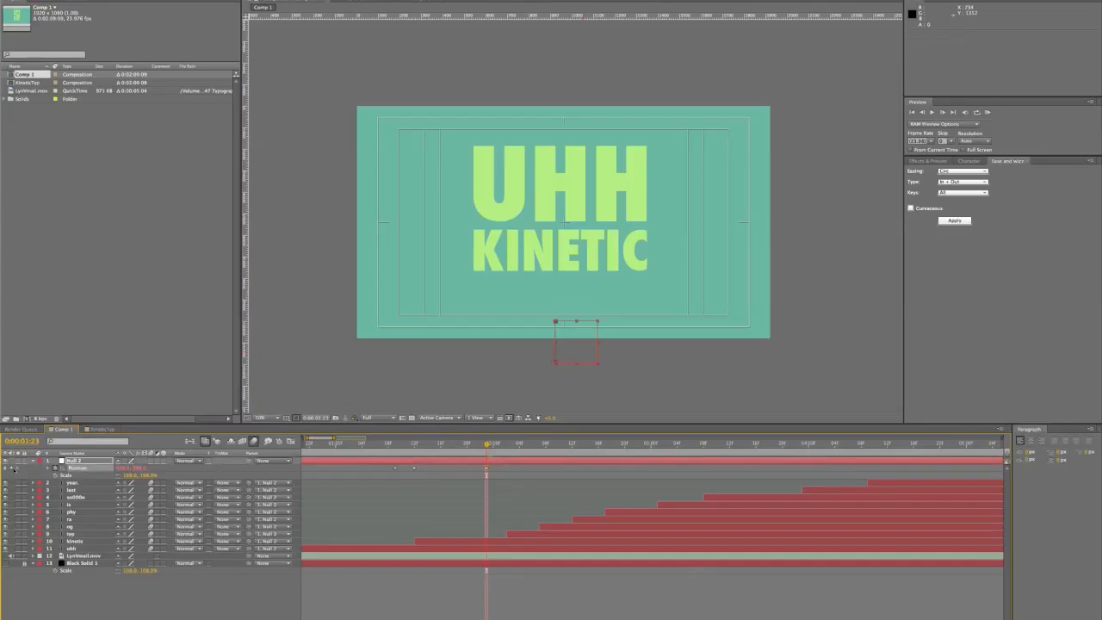
- Copy Null 2's Position keyframe from 0:00:01:12 and paste it at 0:00:01:23
click(415, 467)
click(487, 469)
click(415, 468)
key(super+c)
key(super+v)
- Raise Null 2 to about 920, 942 at 0:00:02:02, where TYP begins, and play the move
drag(499, 445, 507, 446)
drag(588, 352, 588, 342)
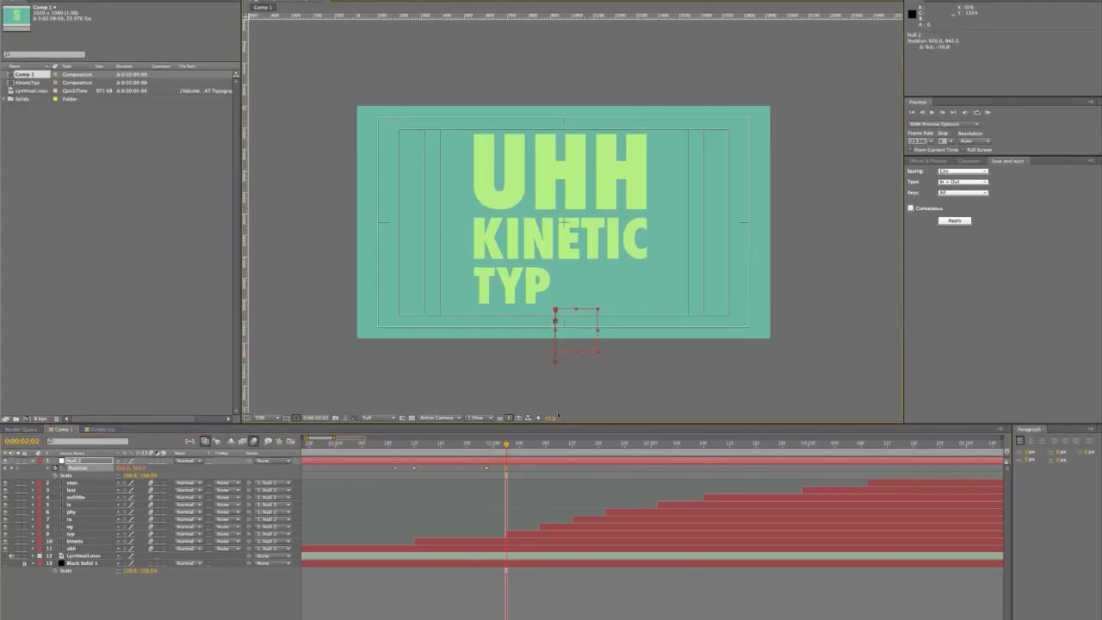
click(485, 445)
key(space)
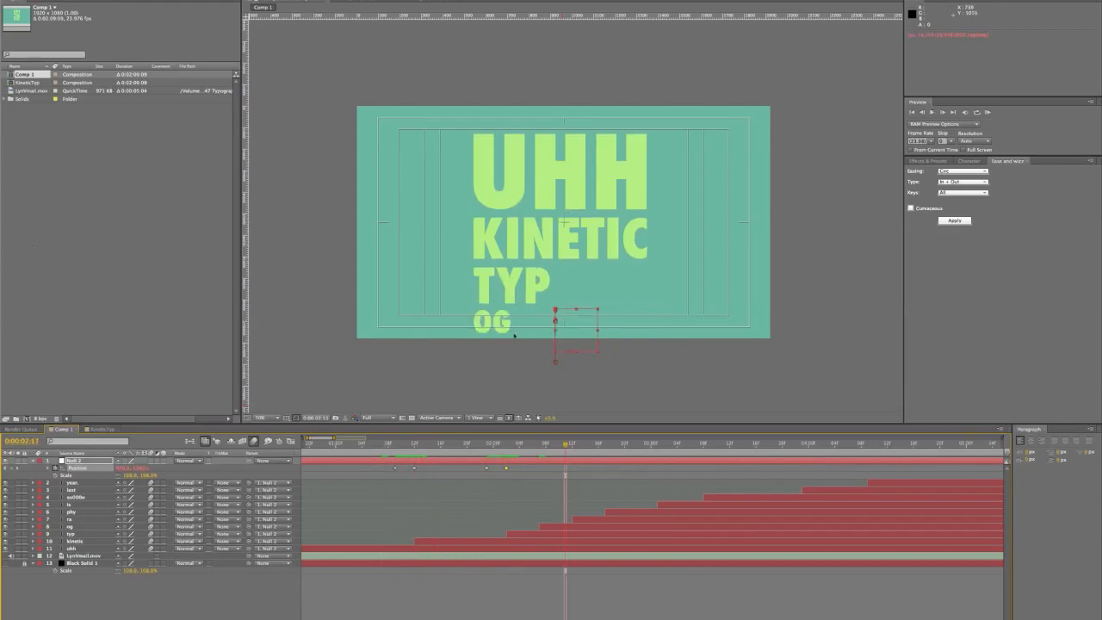
- Try raising Null 2 at 0:00:02:07, undo the trial moves, and hide the title/action-safe guides
drag(591, 338, 592, 286)
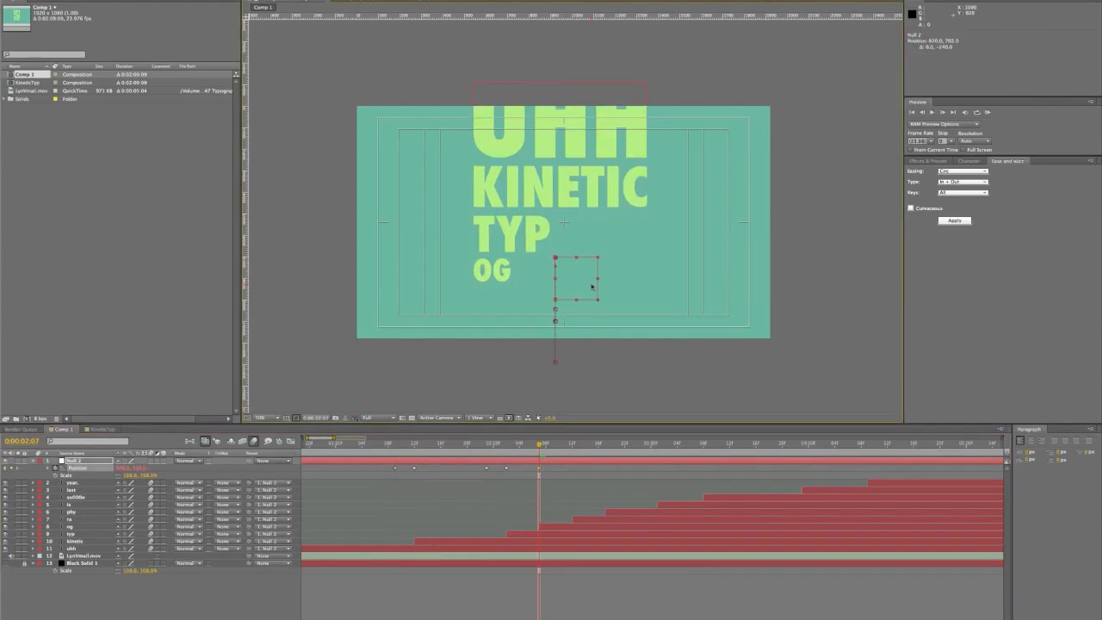
key(super+z)
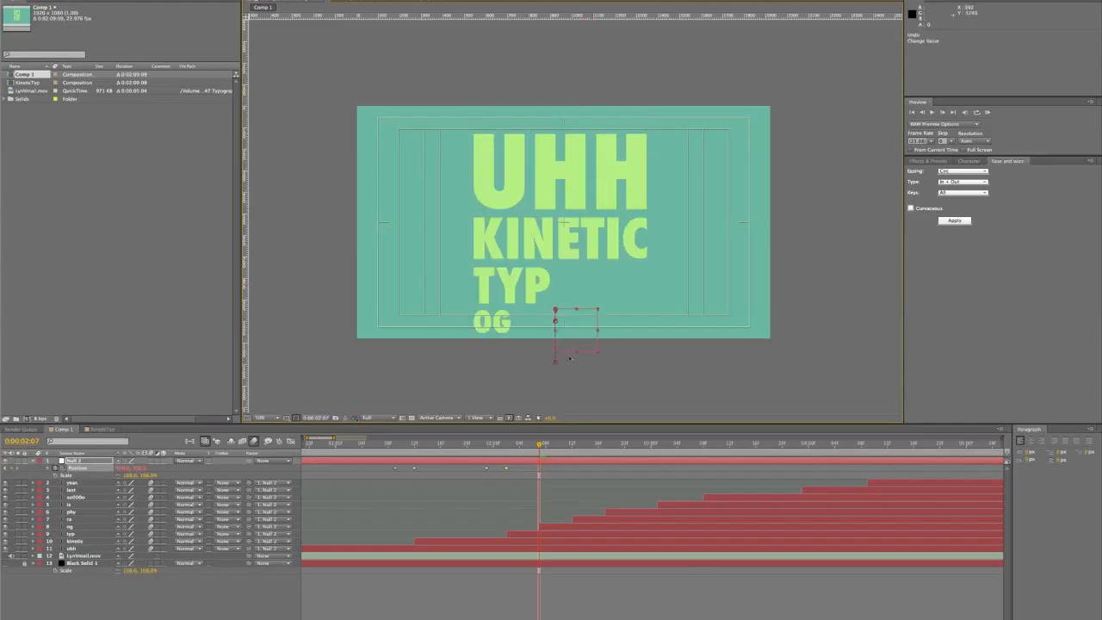
key(apostrophe)
click(532, 372)
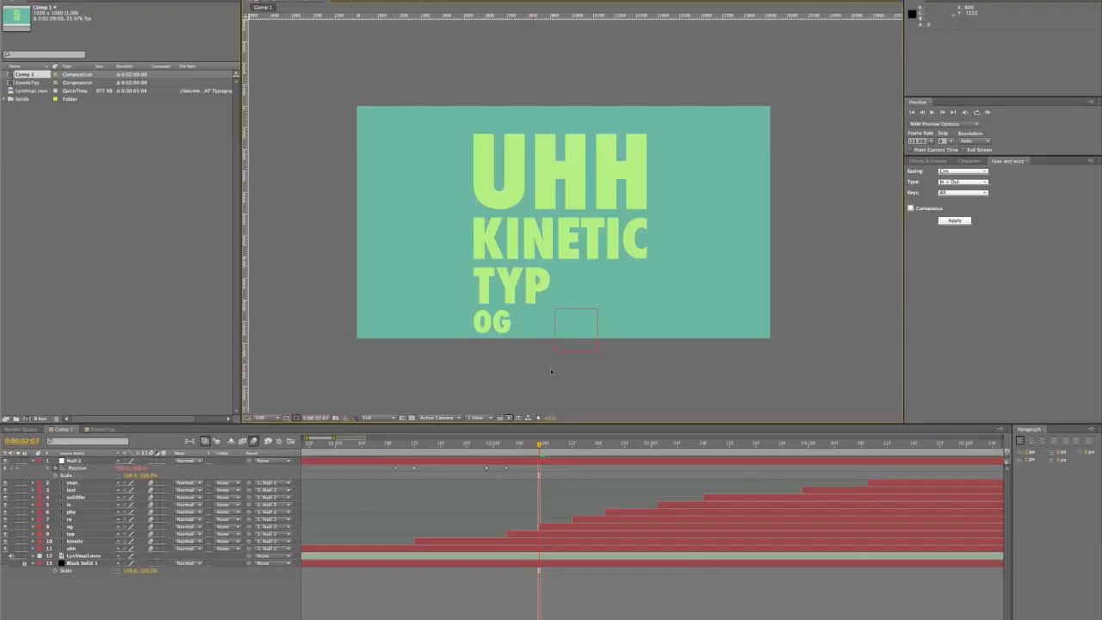
drag(591, 350, 603, 334)
key(super+z)
drag(508, 446, 534, 448)
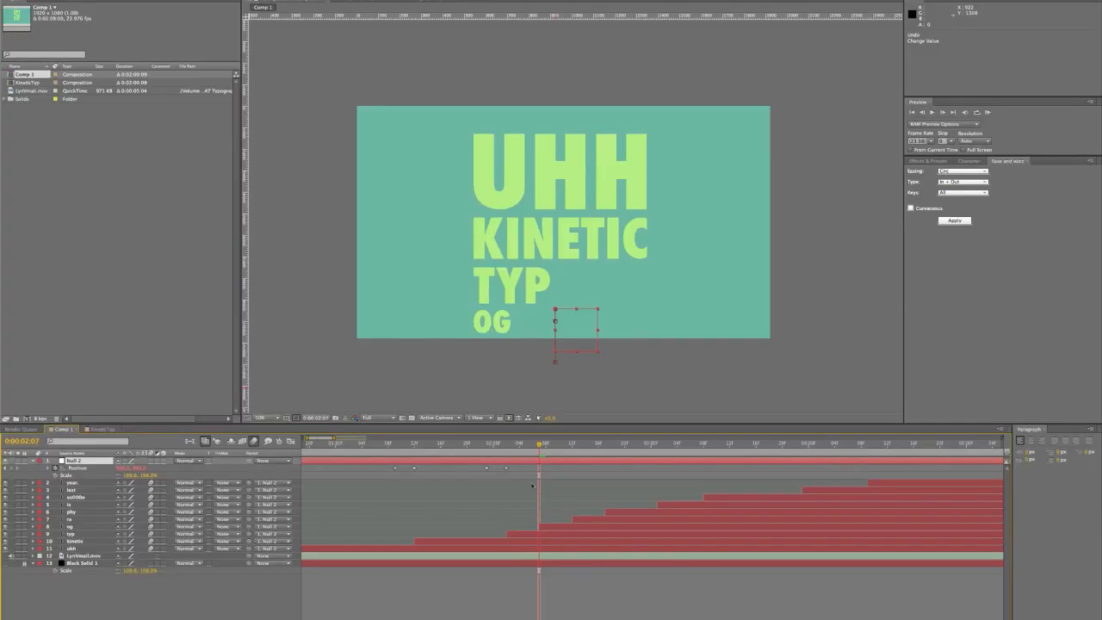
key(Page_Up)
key(Page_Down)
- Add Scale and Position keyframes to Null 2 at 0:00:02:04, three frames before the OG layer begins
click(503, 326)
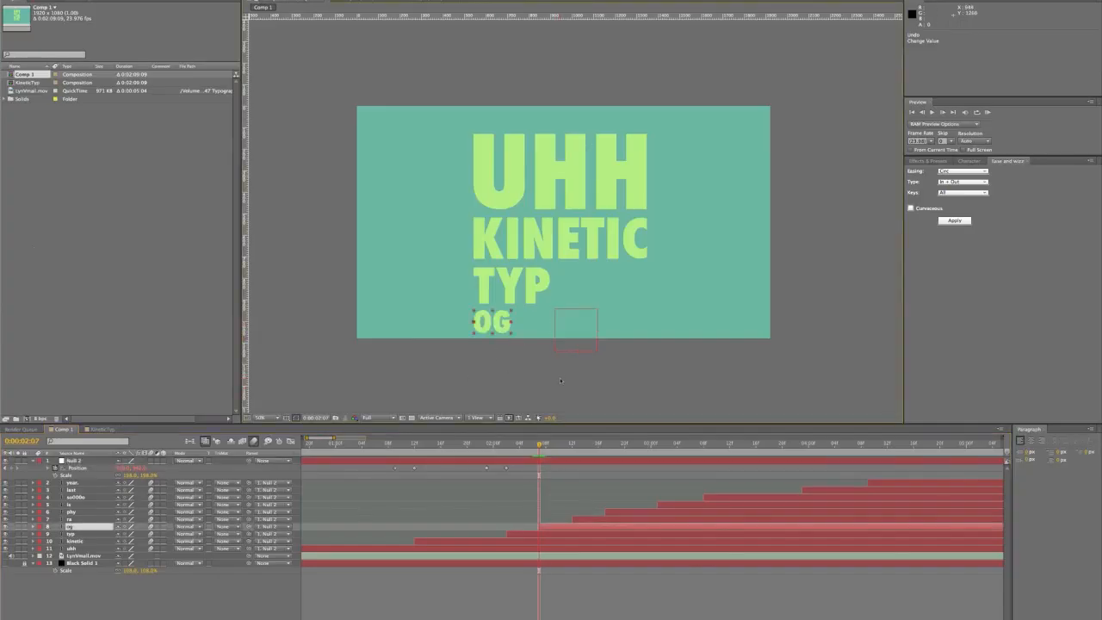
key(Page_Up)
key(Page_Up)
key(Page_Up)
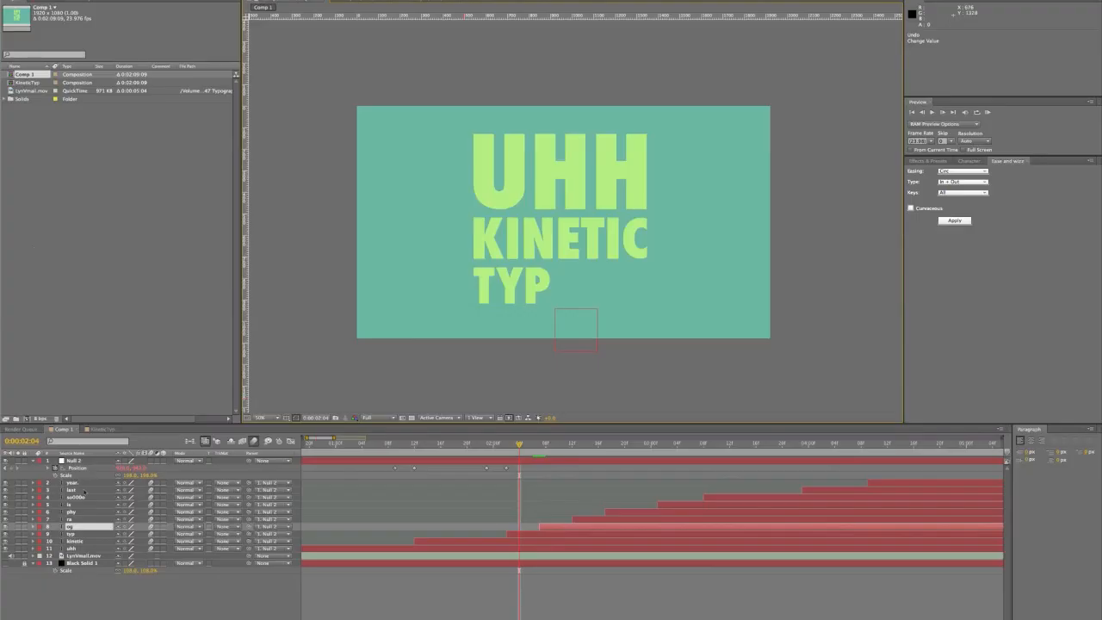
click(56, 475)
click(11, 468)
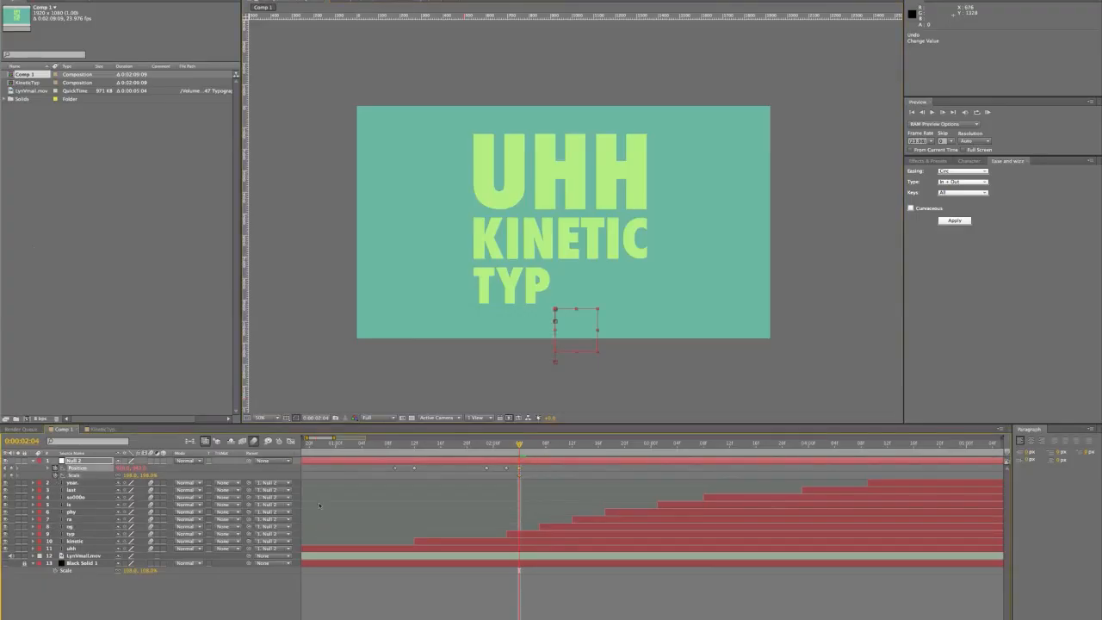
click(519, 468)
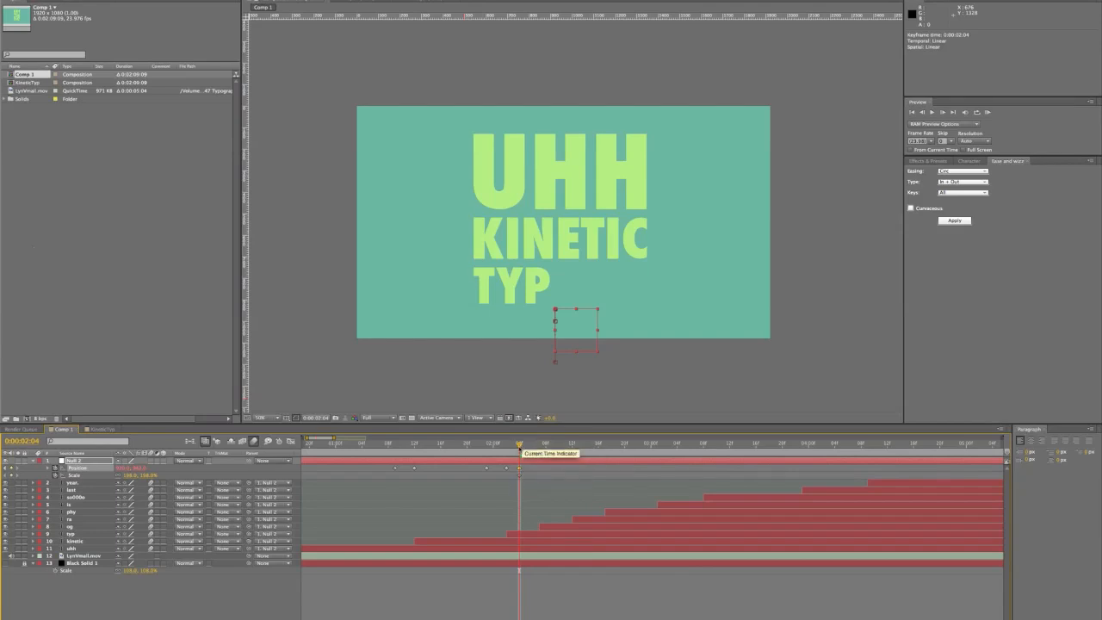
- Scale Null 2 to about 173% and move it to 870, 870 at 0:00:02:07, where OG begins
drag(519, 444, 537, 446)
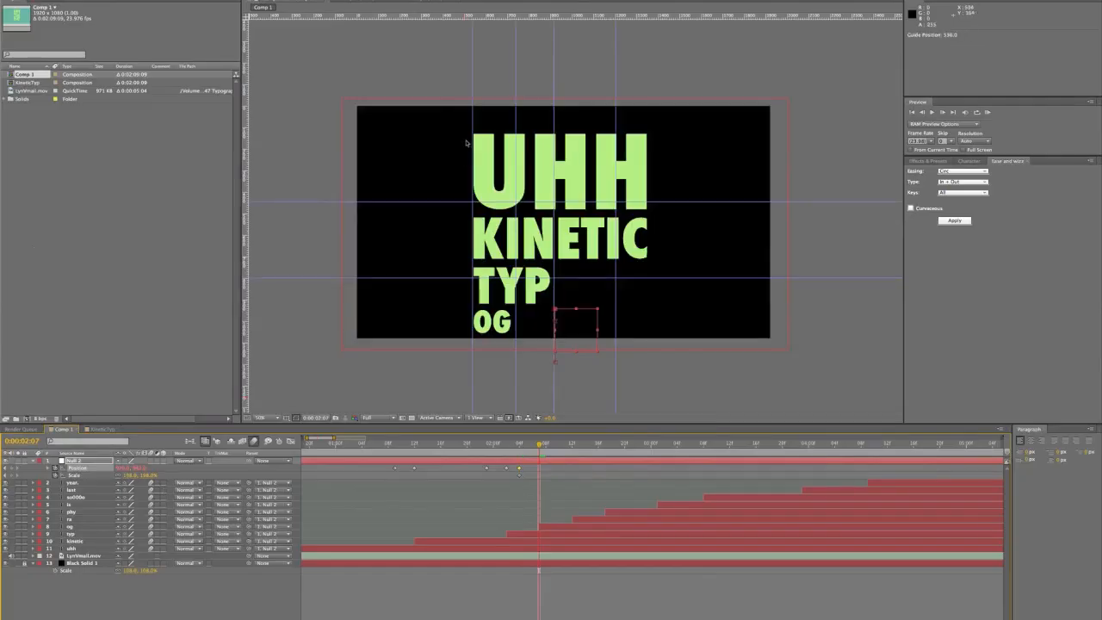
key(period)
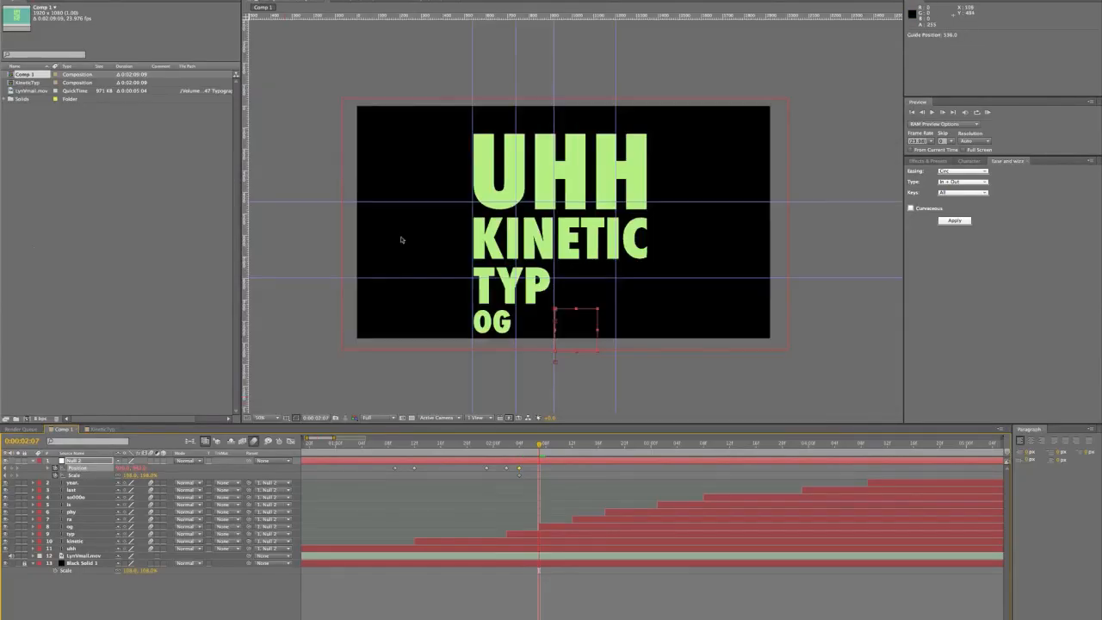
key(comma)
drag(129, 476, 116, 475)
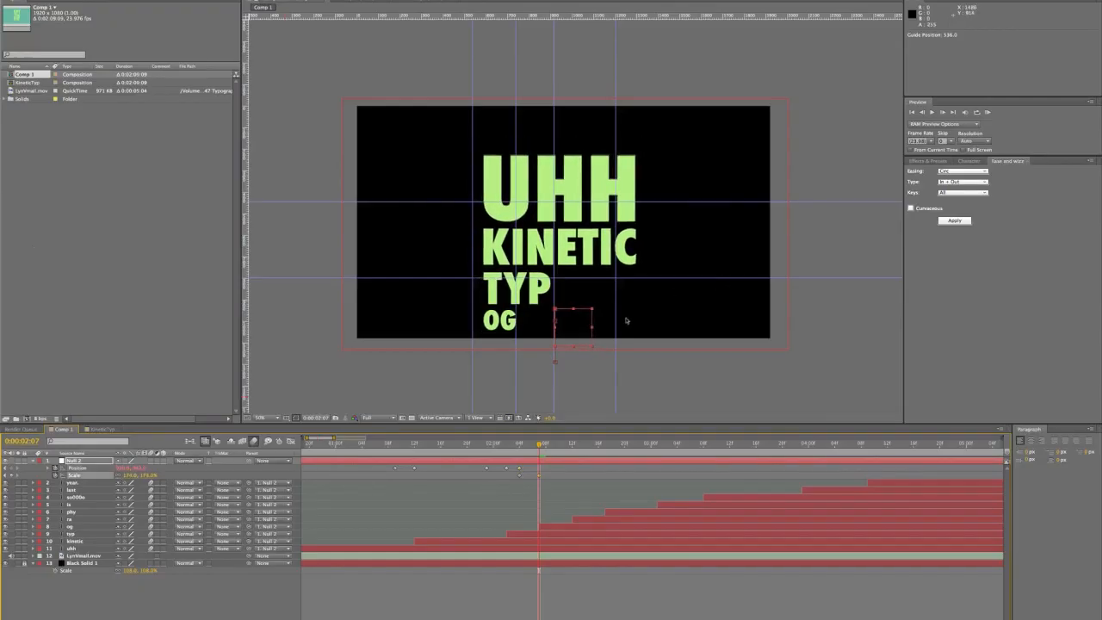
drag(582, 328, 571, 312)
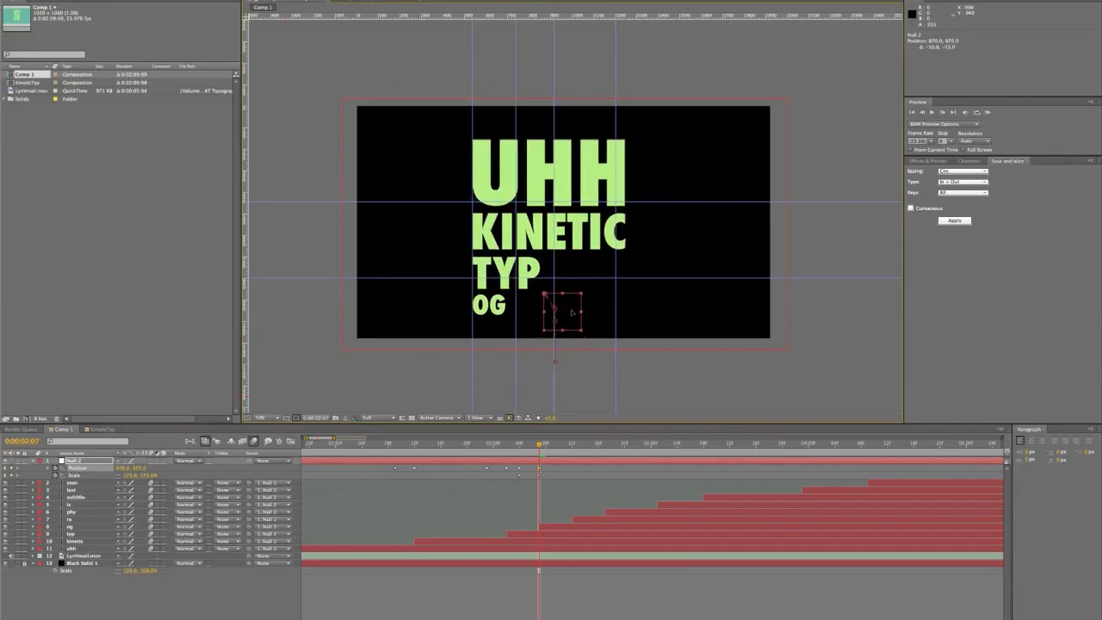
- Apply Ease and Wizz easing to Null 2's Scale keyframes with Circ, In + Out and All keys
mouse_move(540, 444)
mouse_down()
mouse_move(526, 445)
mouse_move(540, 445)
mouse_up()
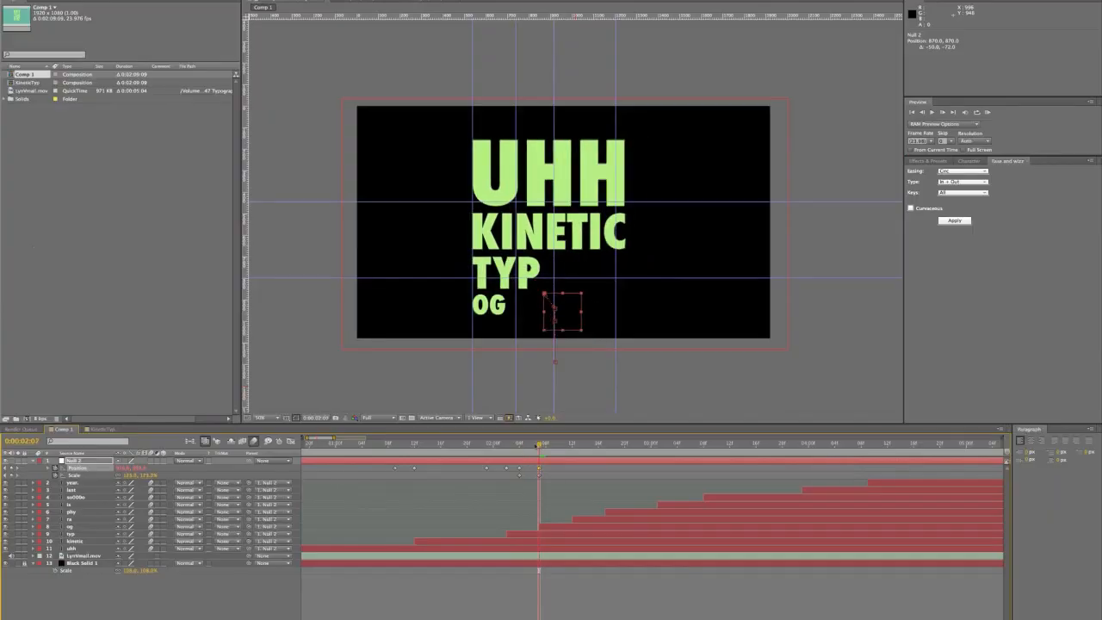
click(64, 475)
click(47, 475)
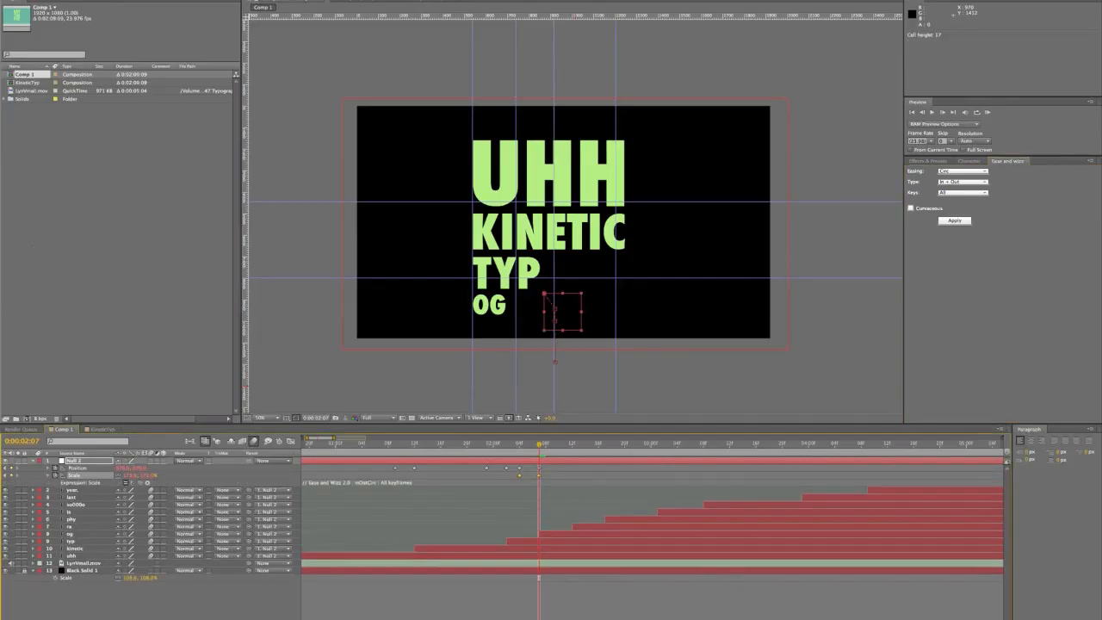
- Examine the Ease and Wizz expression code on Null 2's Scale property, and collapse it
click(405, 480)
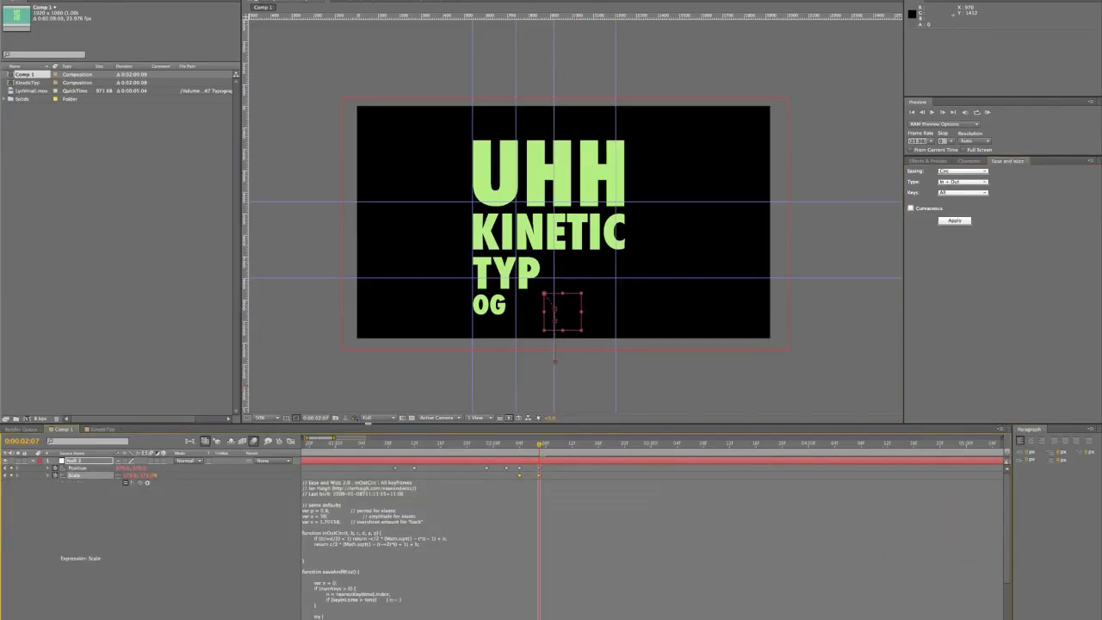
drag(366, 423, 366, 313)
click(423, 450)
scroll(423, 452, down, 10)
click(474, 448)
scroll(474, 448, up, 10)
click(50, 397)
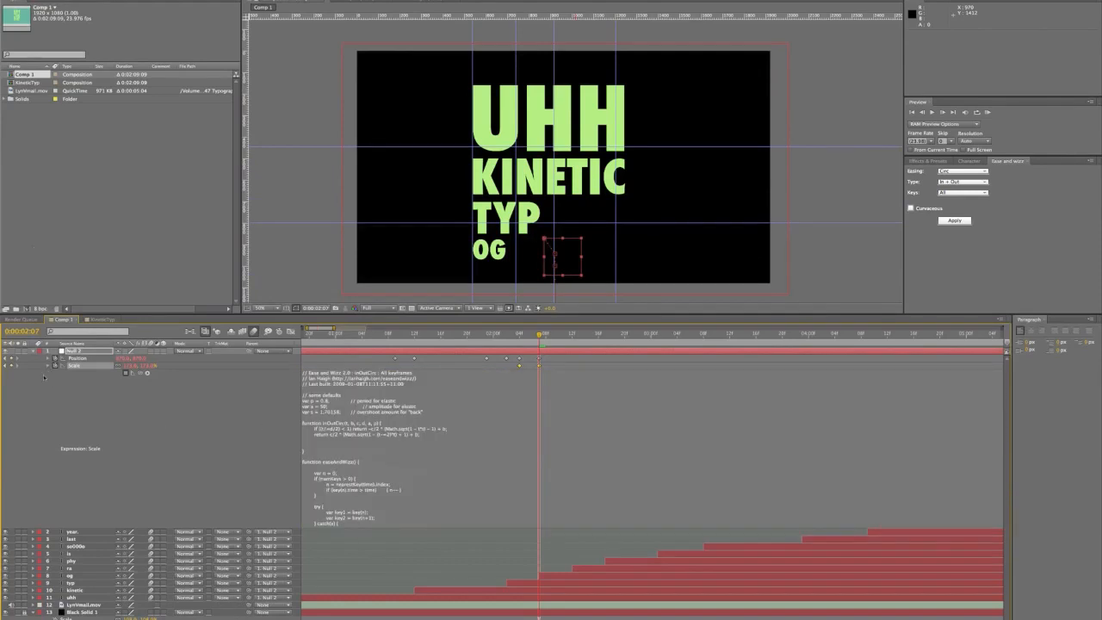
click(47, 366)
- Hide the guides and the Black Solid 1 layer, and play the eased scale and position move
drag(538, 334, 519, 339)
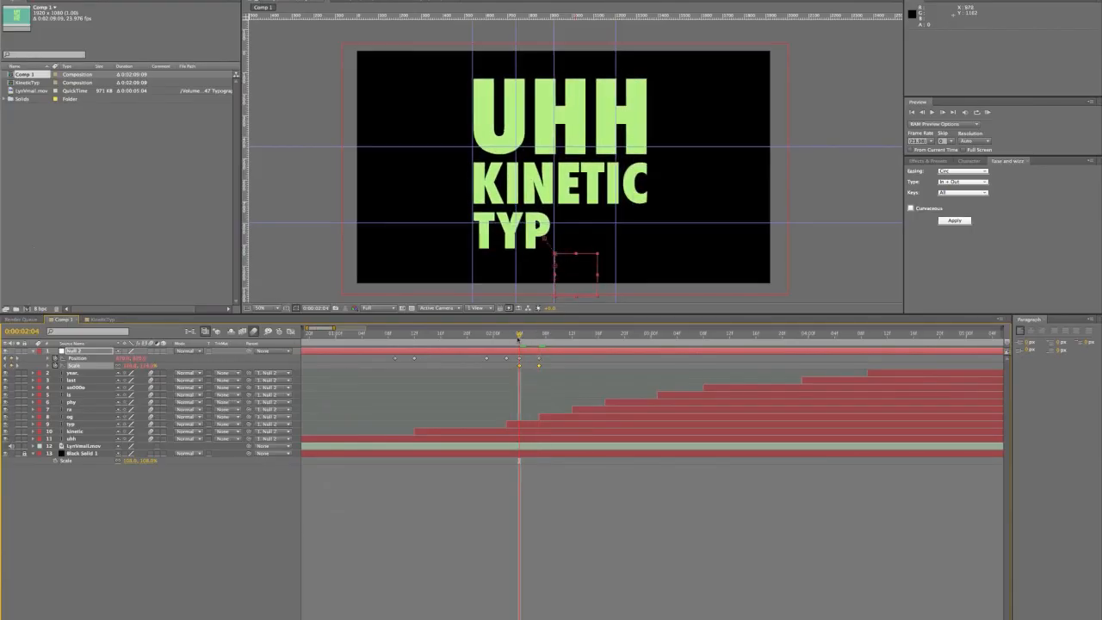
key(super+semicolon)
click(6, 453)
mouse_move(296, 195)
mouse_down()
mouse_move(295, 234)
mouse_move(298, 186)
mouse_up()
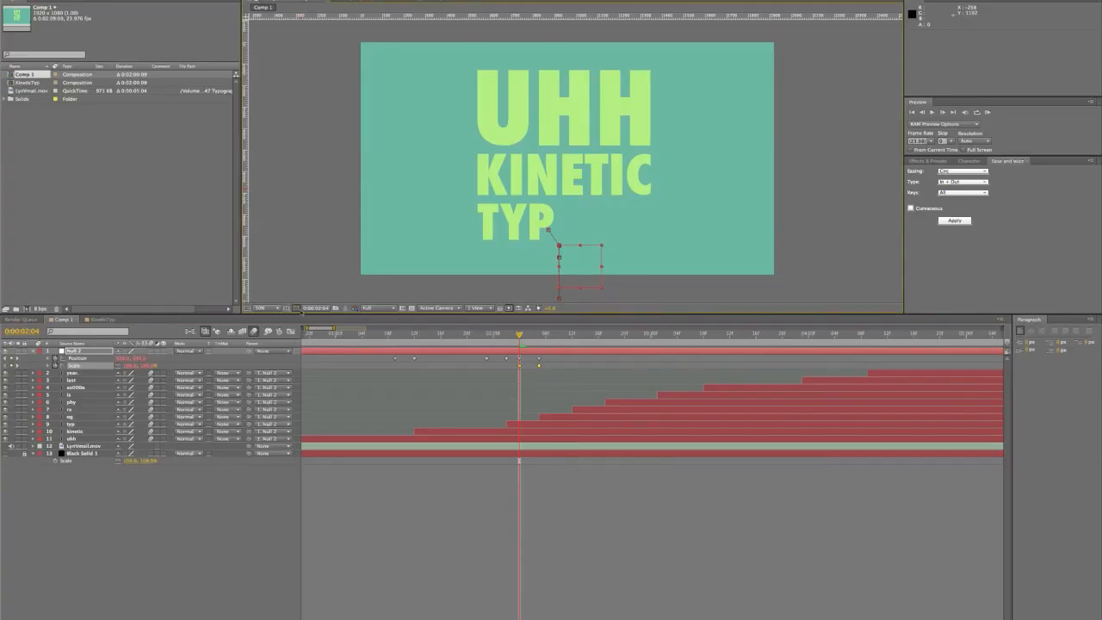
drag(302, 313, 302, 455)
drag(519, 476, 360, 487)
click(369, 476)
key(space)
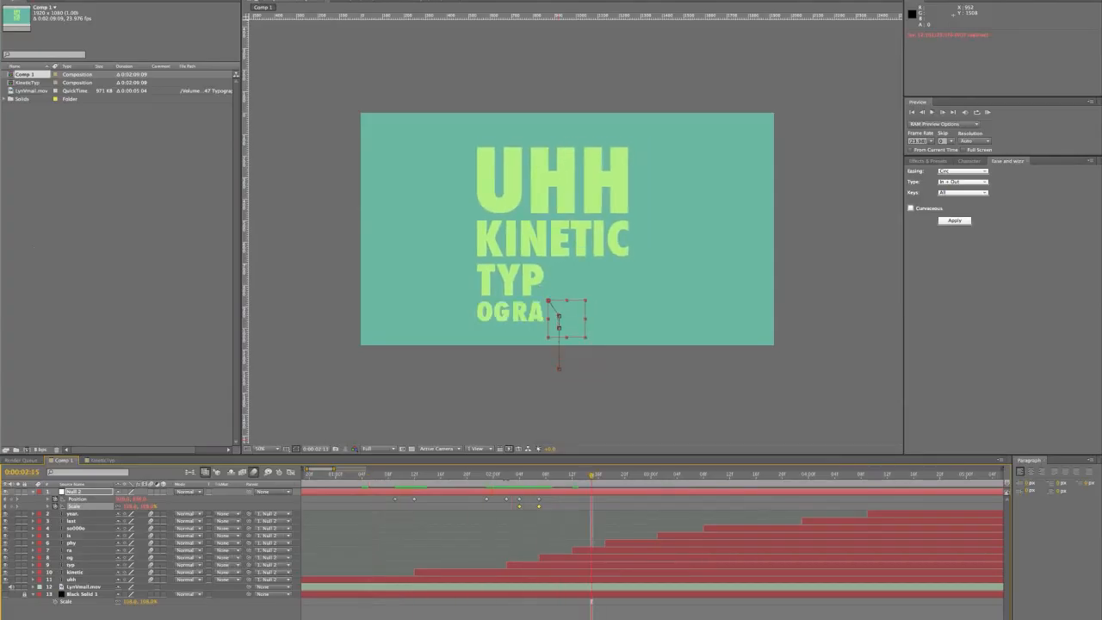
- Add a Position keyframe to Null 2 at 0:00:02:09, three frames before the RA layer begins
drag(530, 474, 574, 478)
click(588, 549)
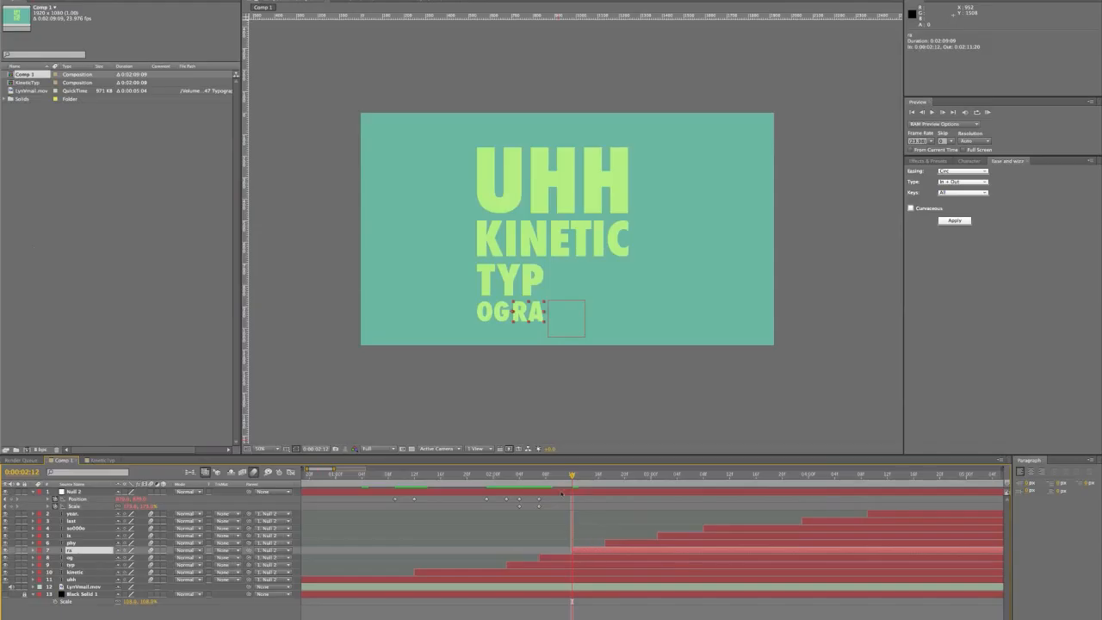
key(Page_Up)
key(Page_Up)
key(Page_Up)
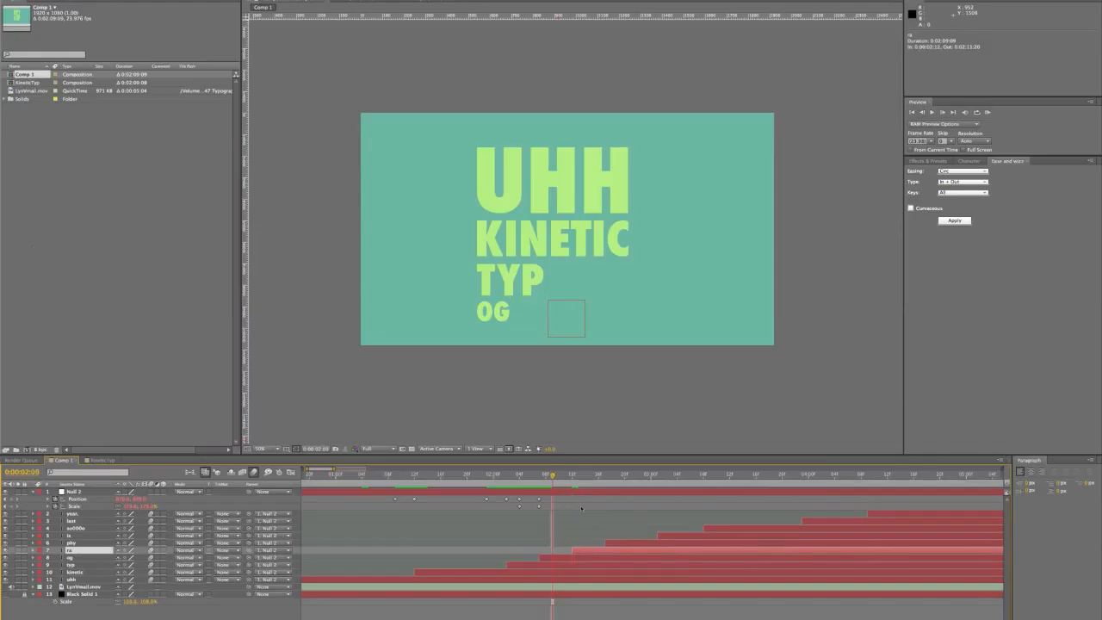
click(11, 500)
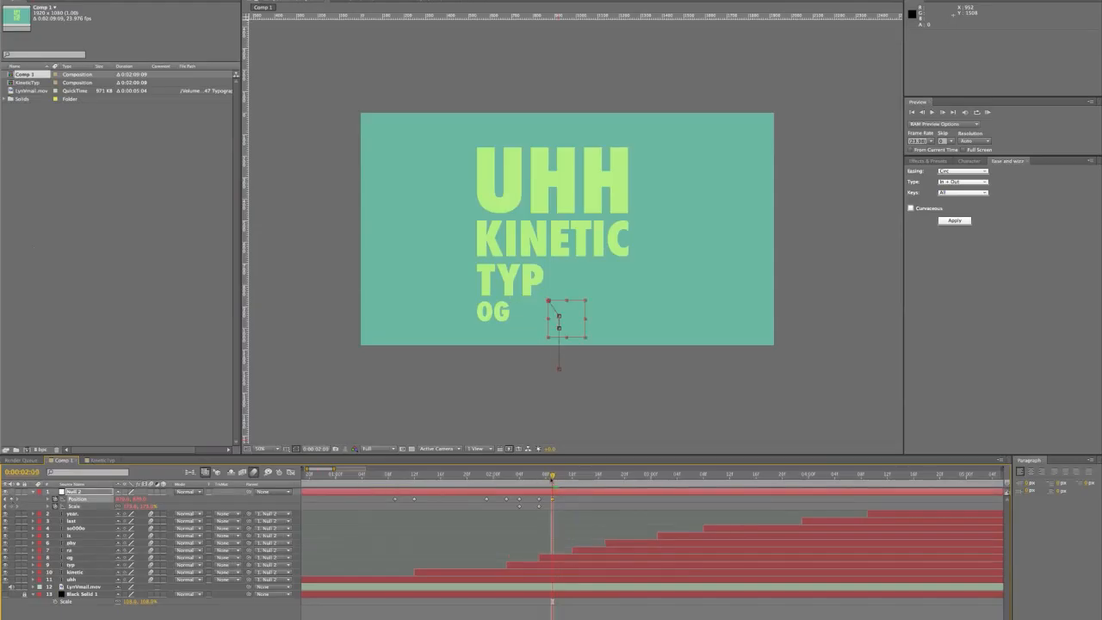
- Raise Null 2 to 870, 844 at 0:00:02:12, where the RA layer begins
key(Page_Down)
key(Page_Down)
key(Page_Down)
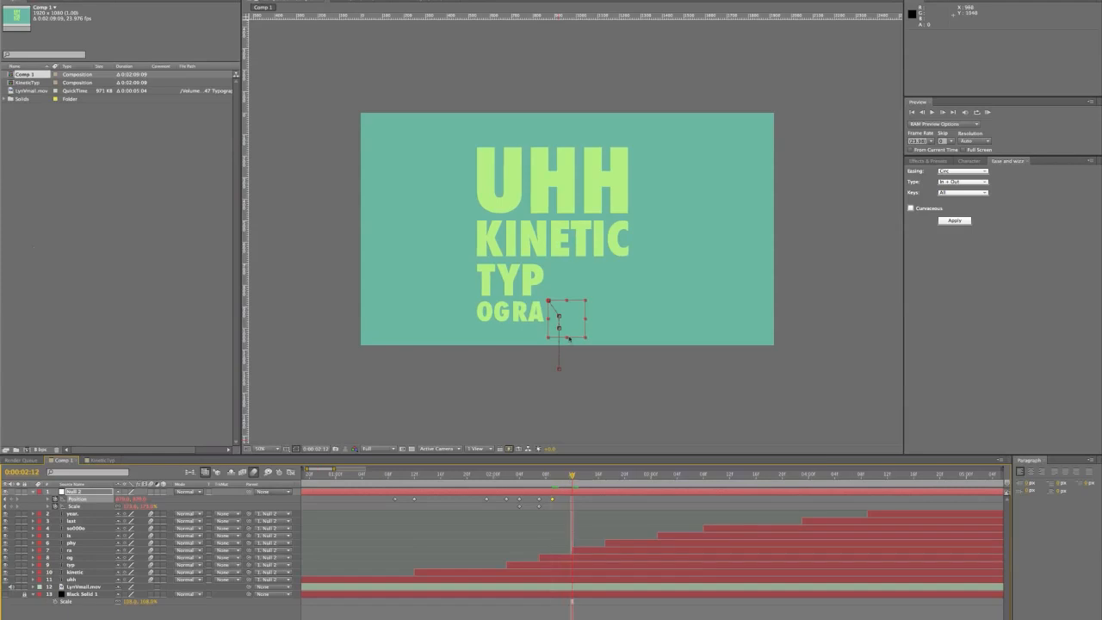
drag(568, 338, 569, 333)
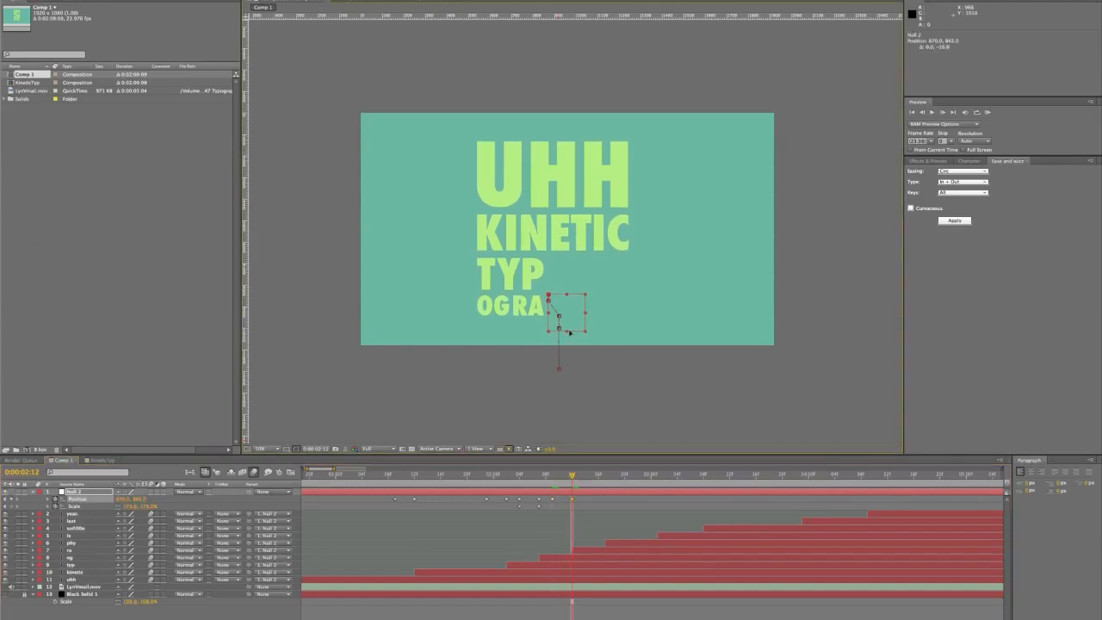
- Add a Position keyframe to Null 2 at 0:00:02:14 and raise it to 870, 760 at 0:00:02:17, where PHY begins
drag(572, 474, 606, 476)
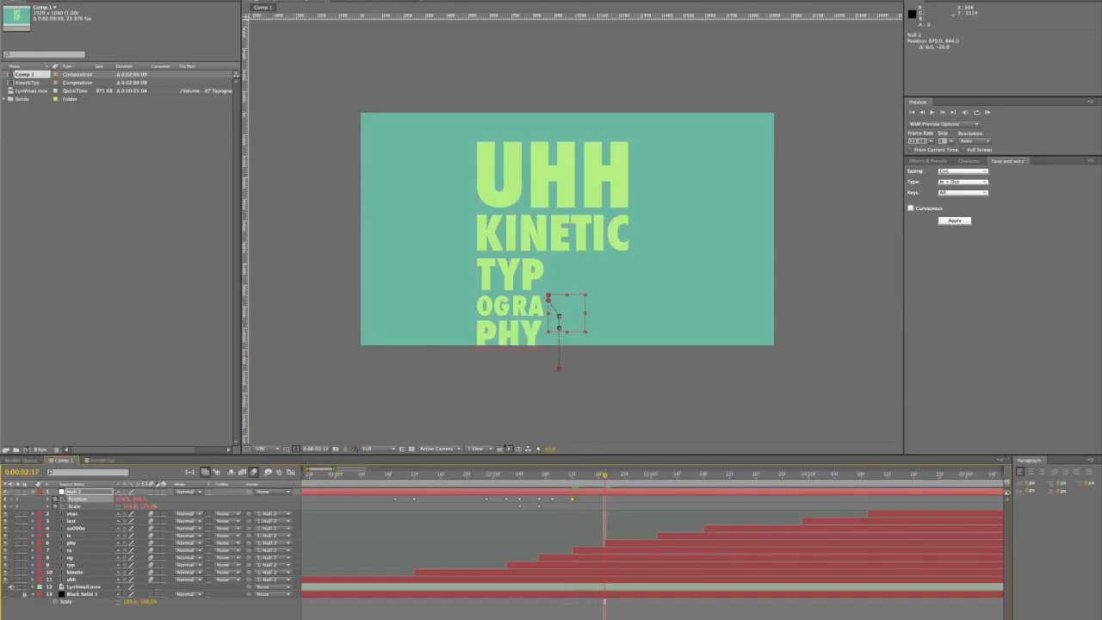
key(Page_Up)
key(Page_Up)
key(Page_Up)
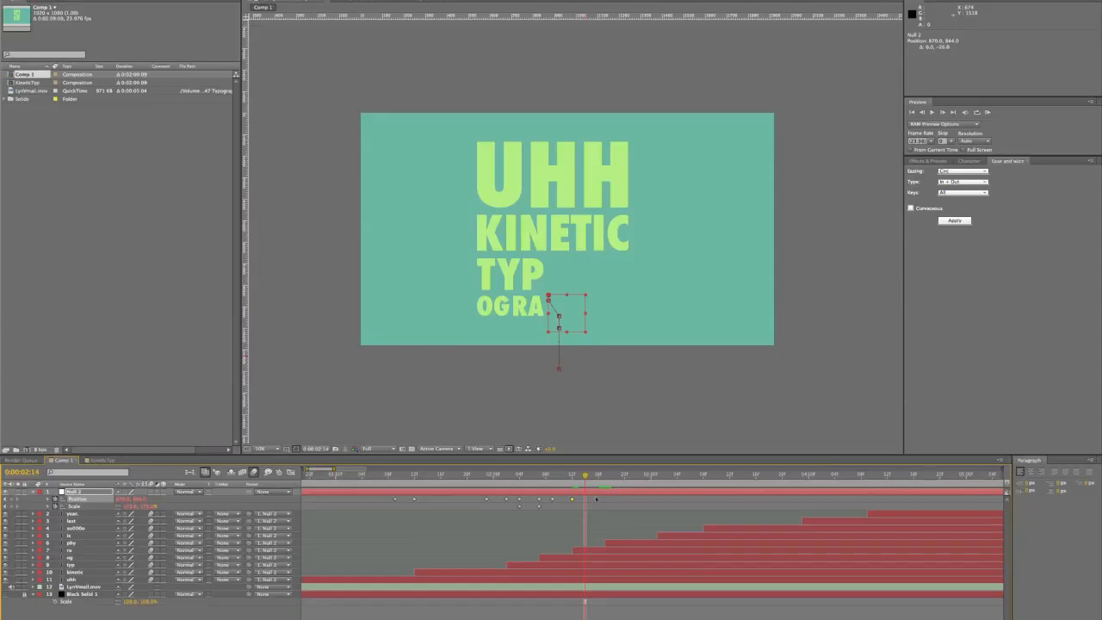
key(ctrl+v)
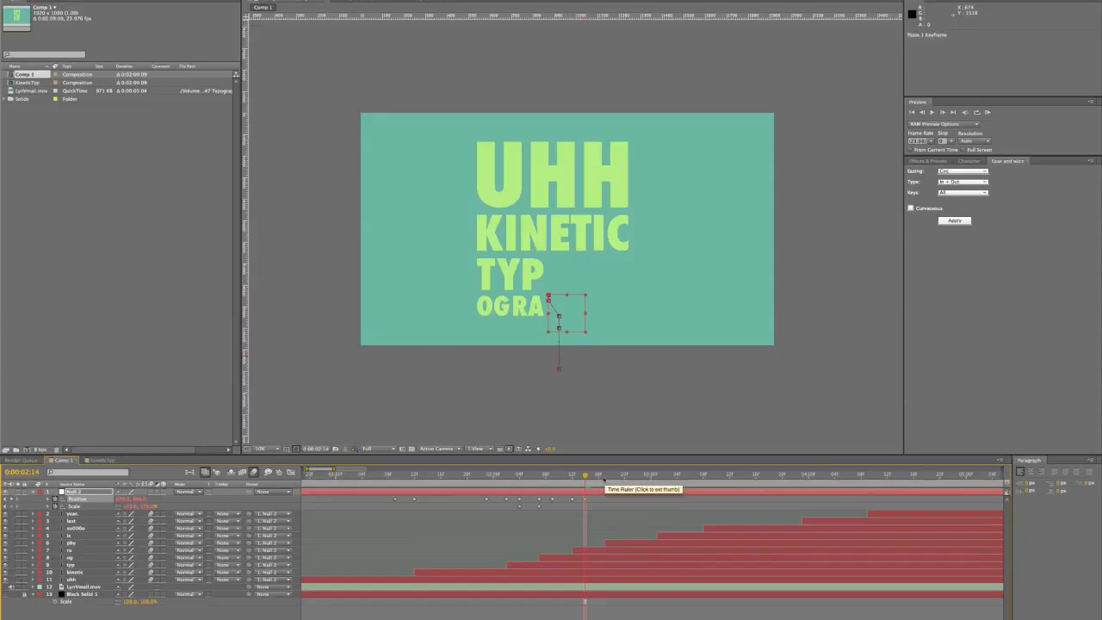
click(604, 476)
drag(584, 321, 584, 301)
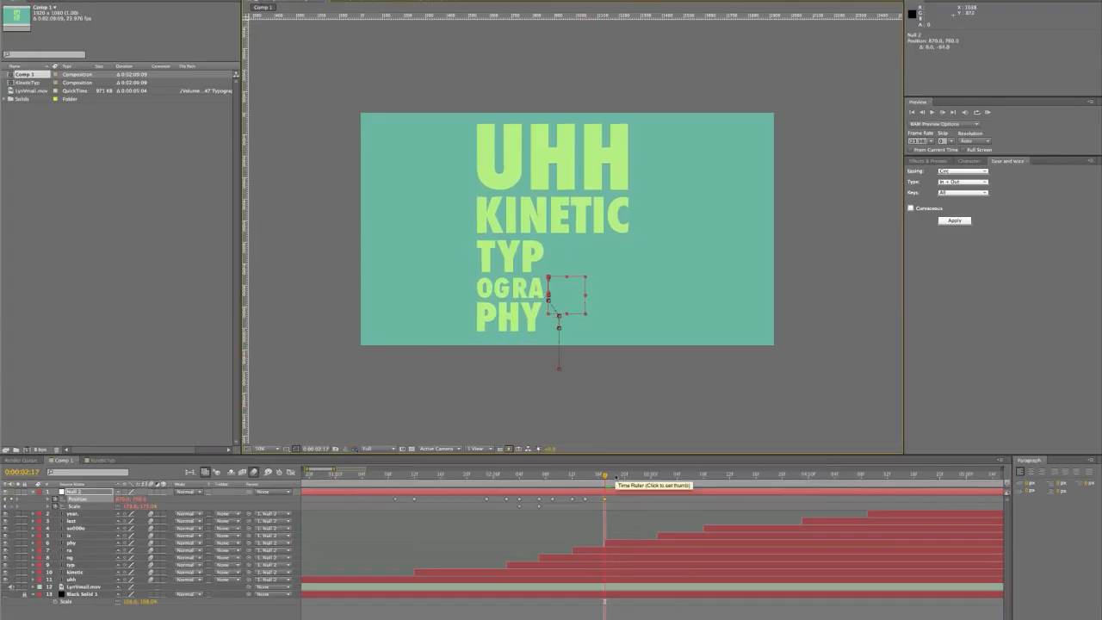
- End the work area at 0:00:03:00 and run a RAM preview of the animation
drag(616, 477, 654, 478)
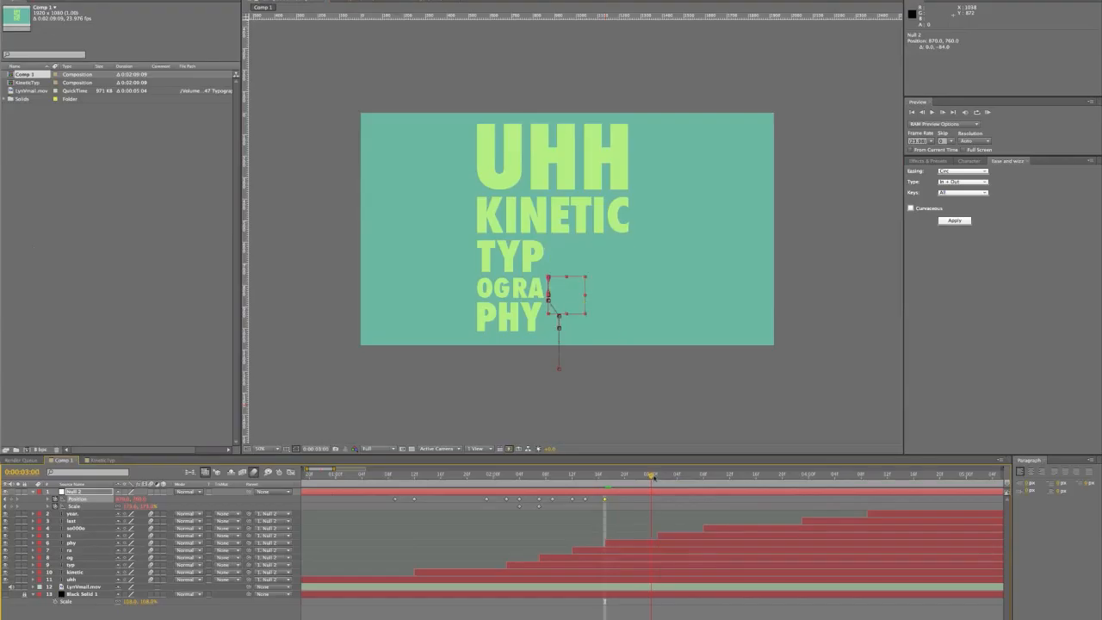
key(n)
key(KP_0)
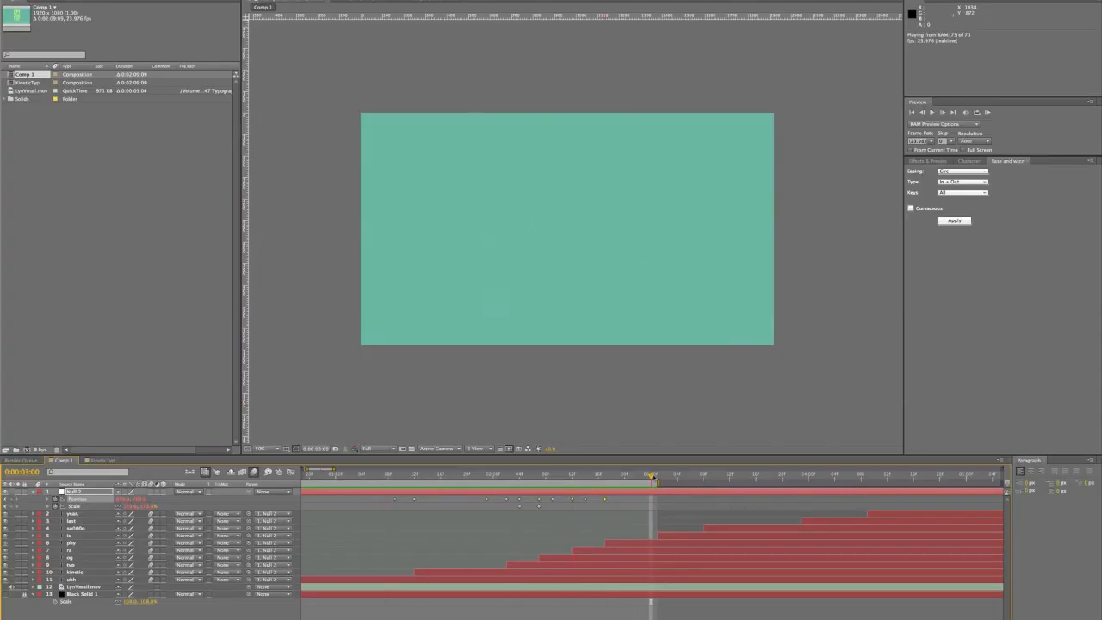
key(Home)
- Scrub through the TYPOGRAPHY moves and extend the end of the work area to 0:00:03:08
drag(488, 480, 619, 483)
key(Page_Down)
key(Page_Down)
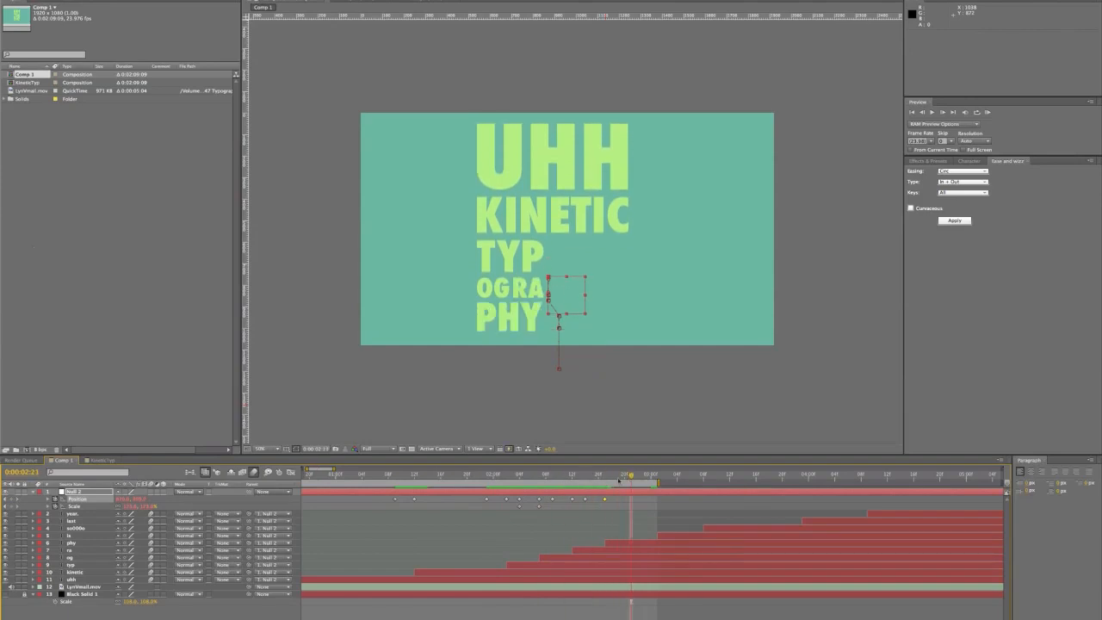
drag(659, 482, 710, 483)
- Reveal the IS layer's Scale property and start keyframing it at 0:00:03:01, where the layer begins
drag(631, 476, 656, 477)
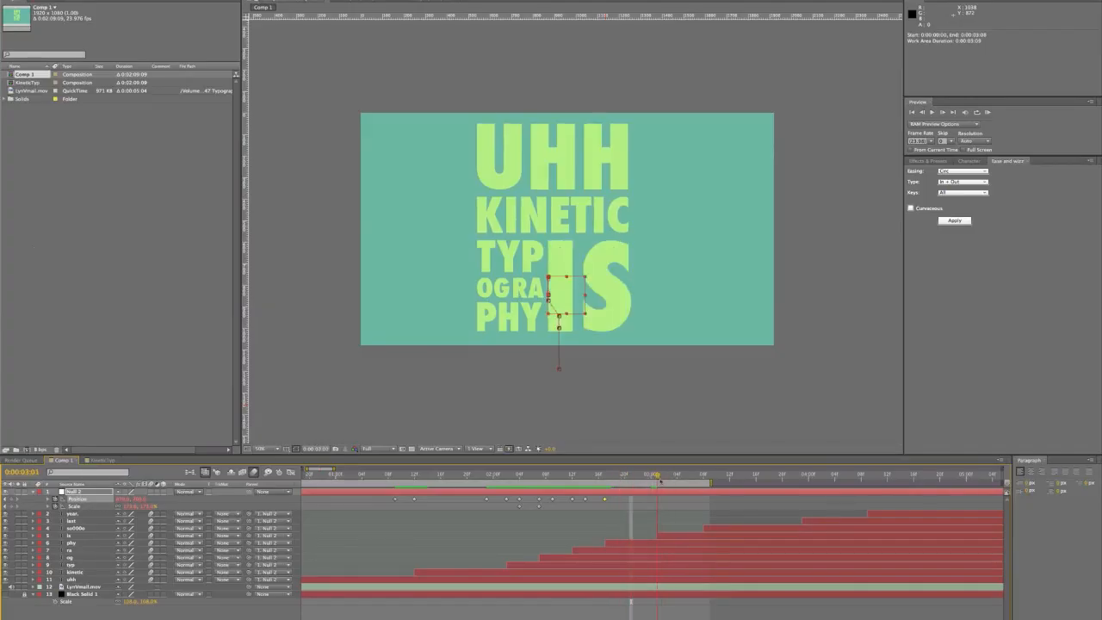
click(592, 402)
click(675, 534)
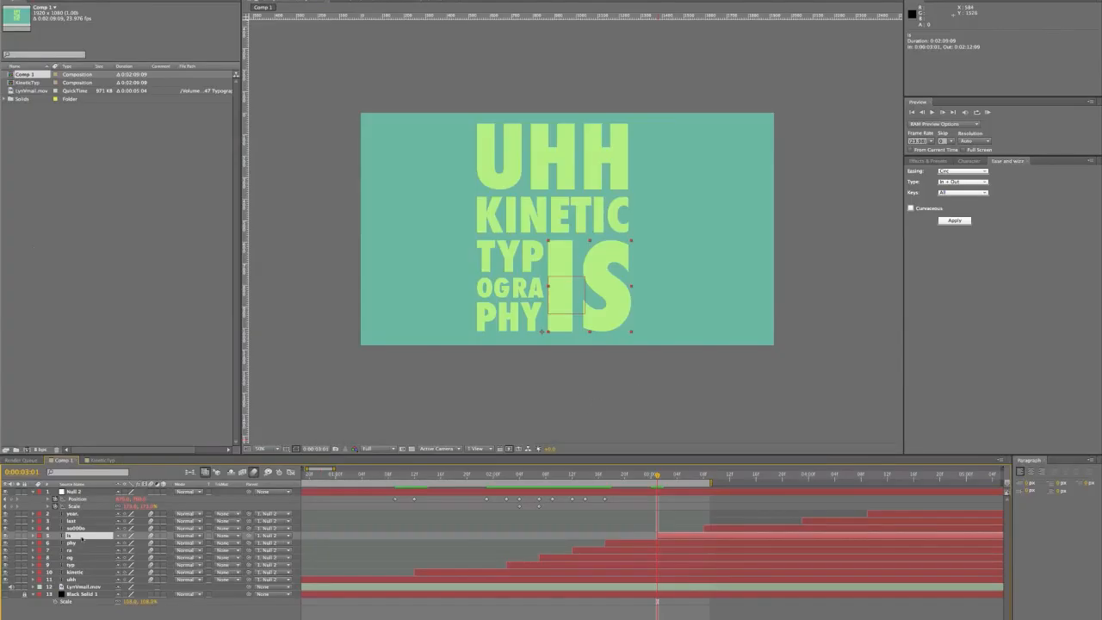
key(s)
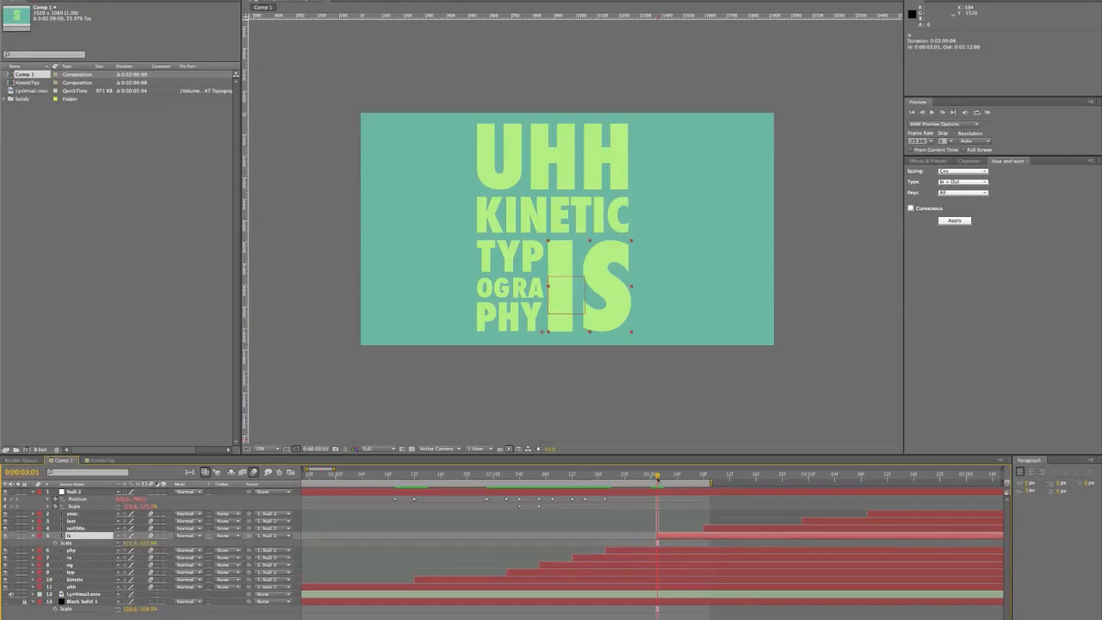
click(55, 543)
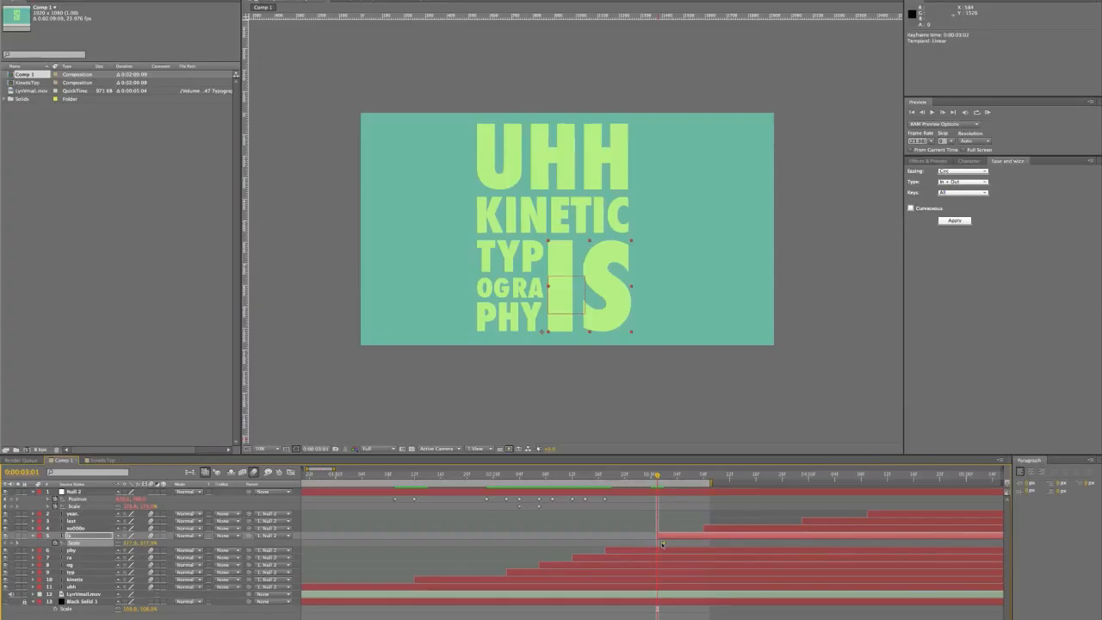
- Move the IS layer's existing Scale keyframe to 0:00:03:04 and set its Scale to 0% at 0:00:03:01
drag(671, 545, 677, 544)
scroll(525, 332, up, 5)
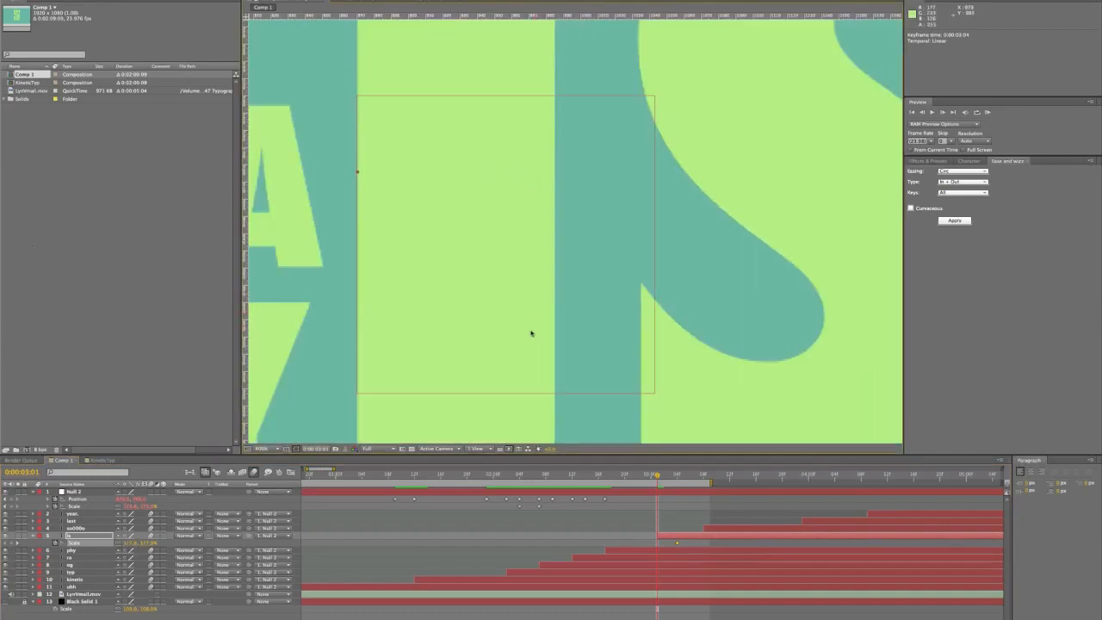
scroll(525, 336, down, 2)
drag(519, 340, 589, 252)
click(512, 299)
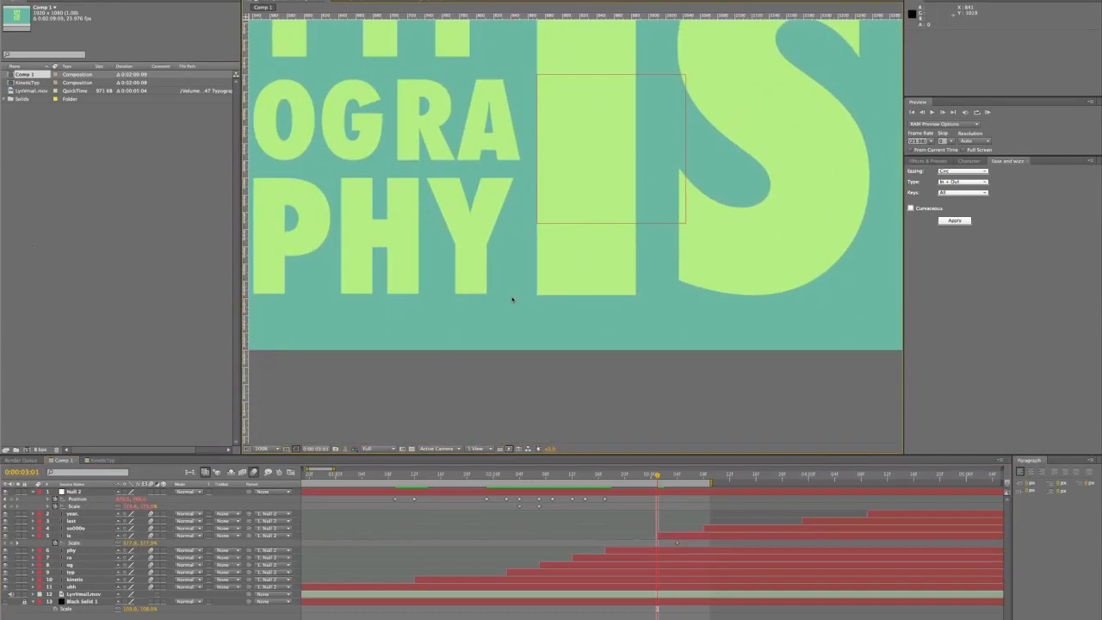
click(70, 536)
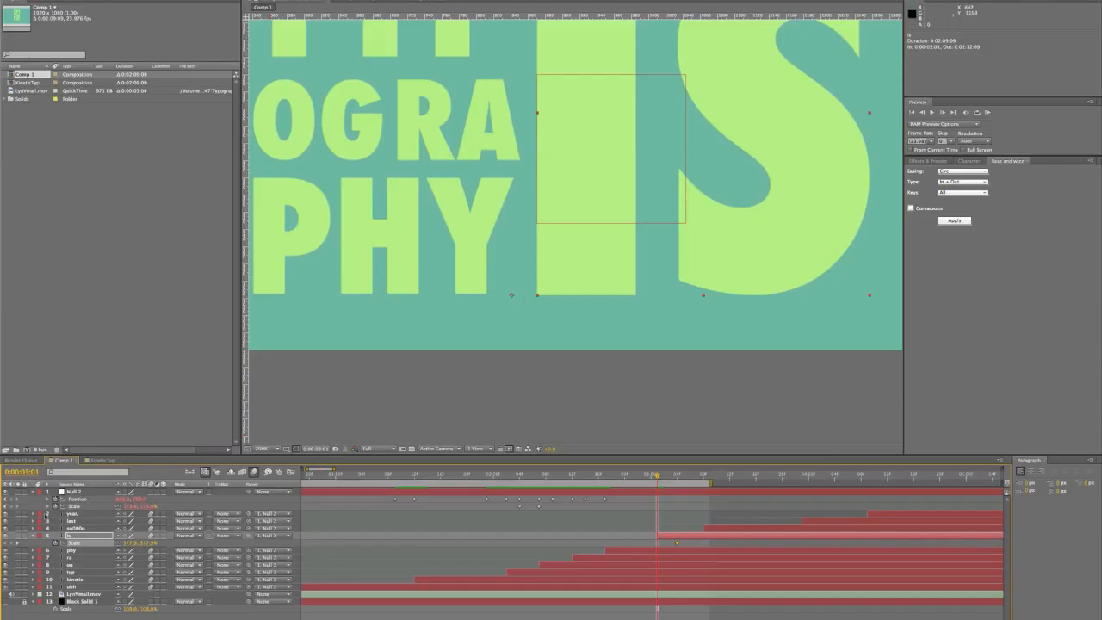
mouse_move(131, 543)
mouse_down()
mouse_move(5, 543)
mouse_move(121, 544)
mouse_up()
click(128, 544)
text(0)
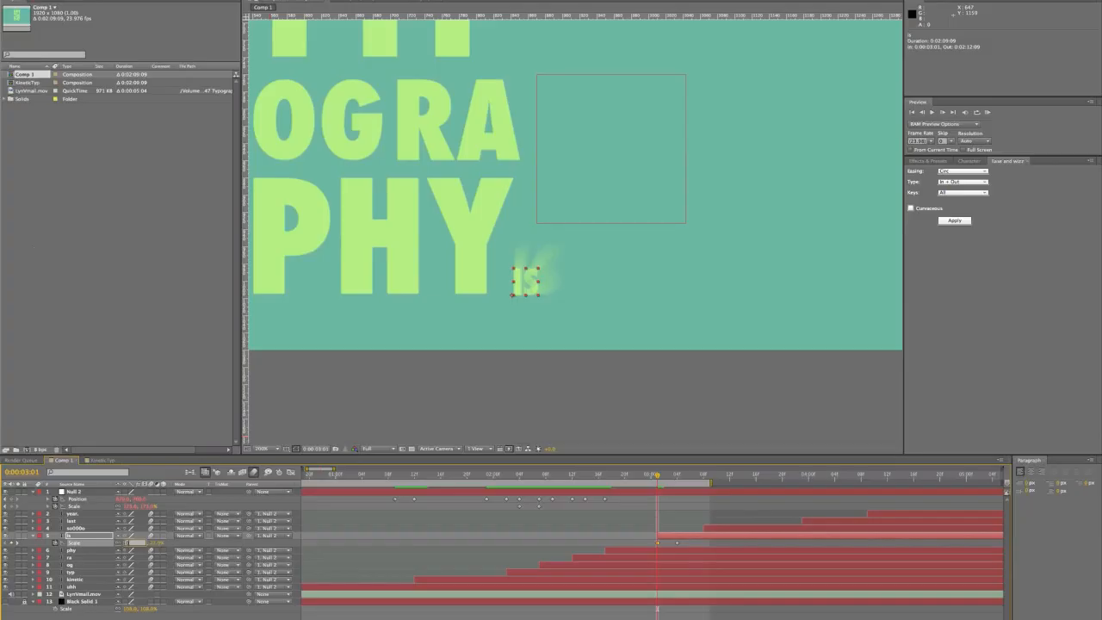
key(Return)
- Turn off the composition's motion blur and play back the IS layer's scale-up between 0:00:03:01 and 0:00:03:08
click(254, 471)
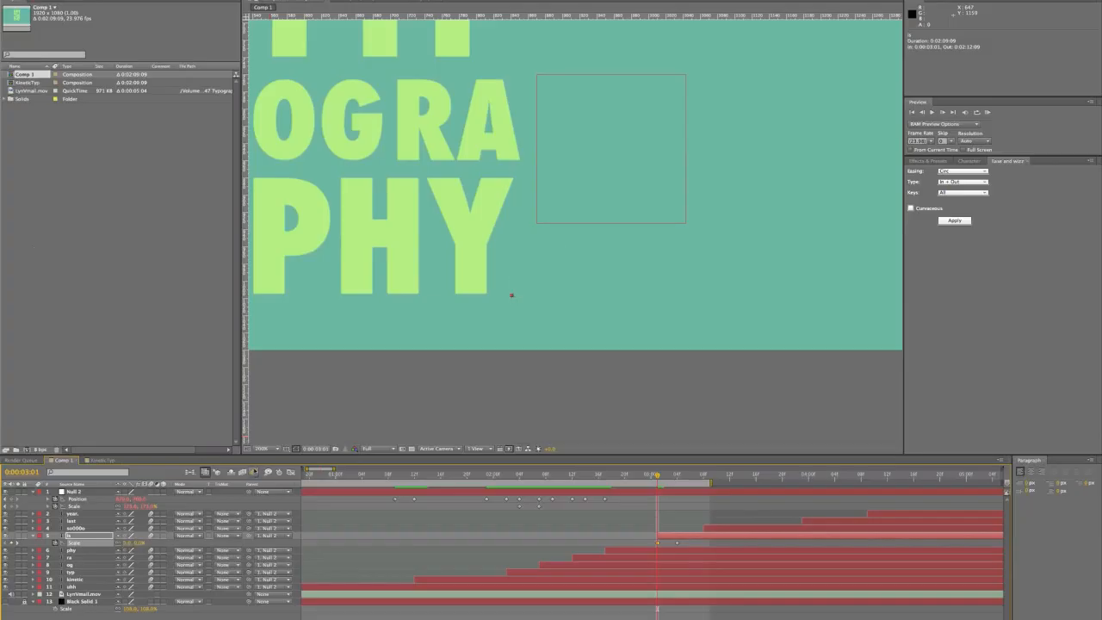
key(space)
key(space)
key(comma)
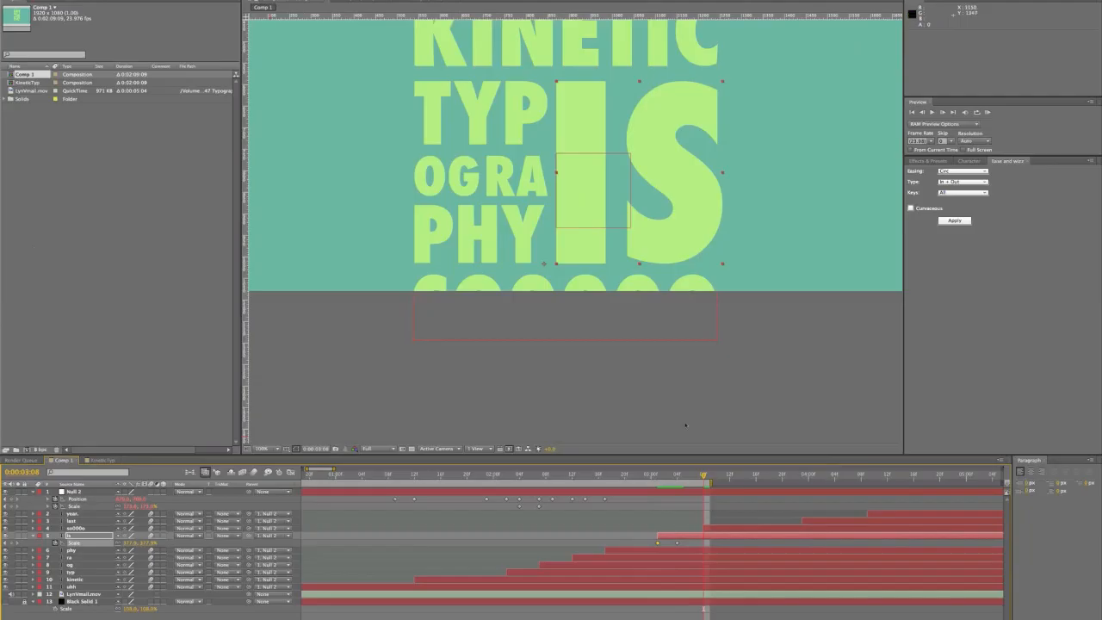
drag(704, 474, 676, 483)
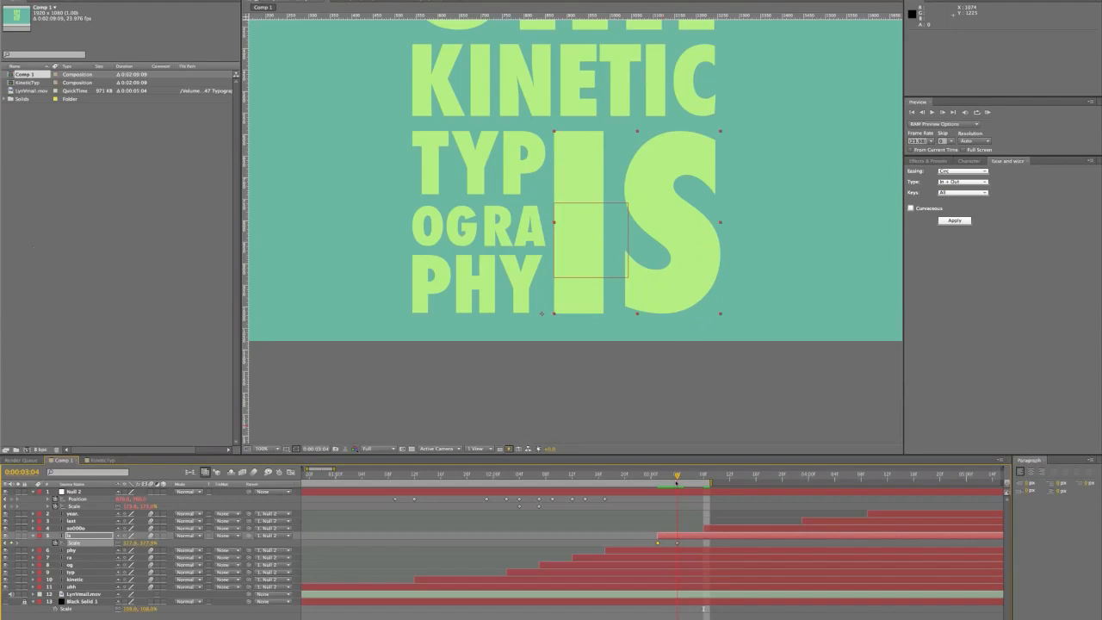
key(comma)
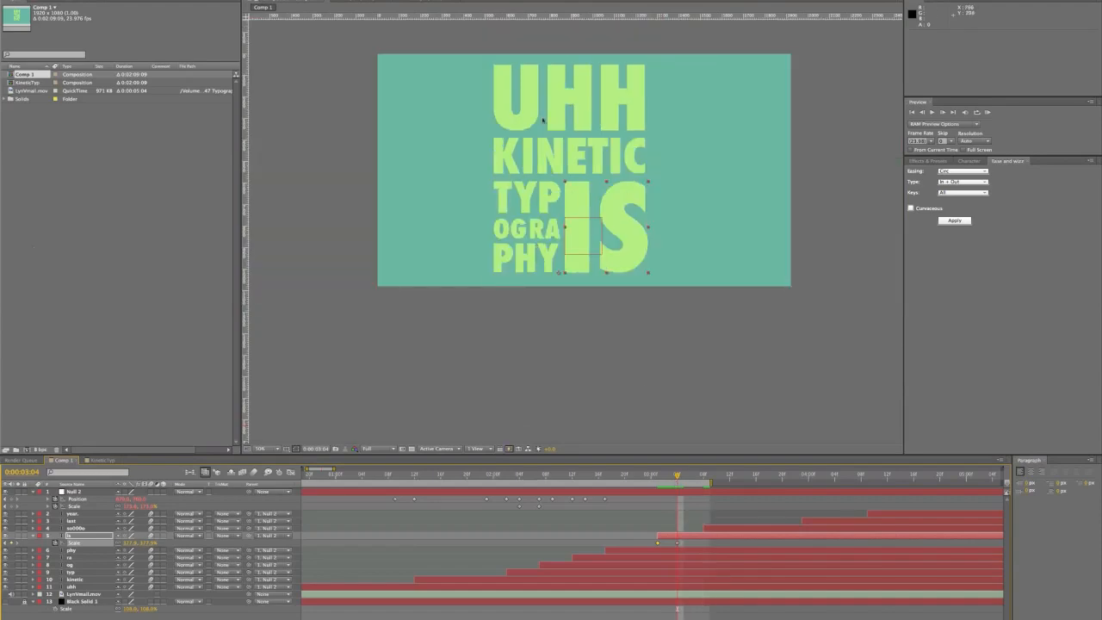
- Add Scale and Position keyframes to Null 2 at 0:00:03:01, where IS begins, keeping the current values
click(545, 123)
click(86, 491)
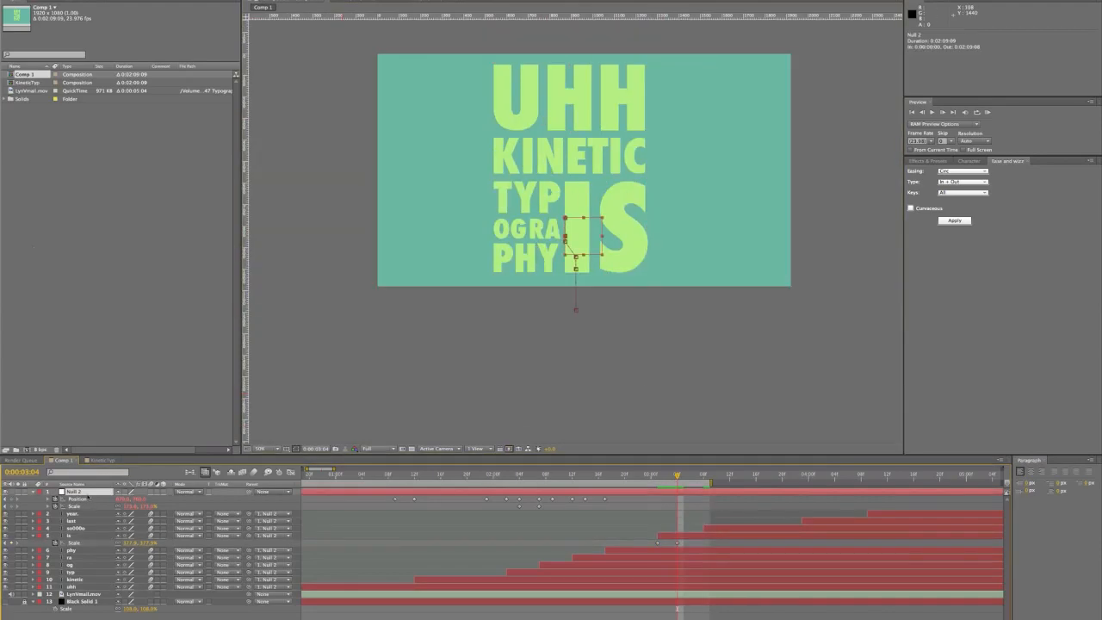
click(74, 507)
click(659, 474)
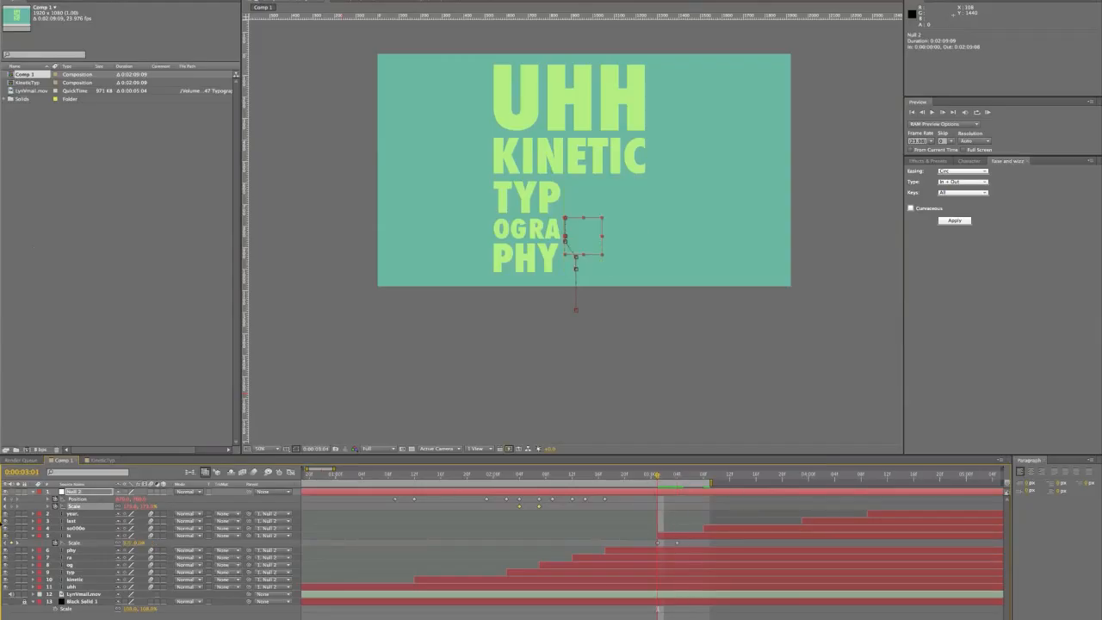
click(12, 507)
click(677, 475)
click(659, 474)
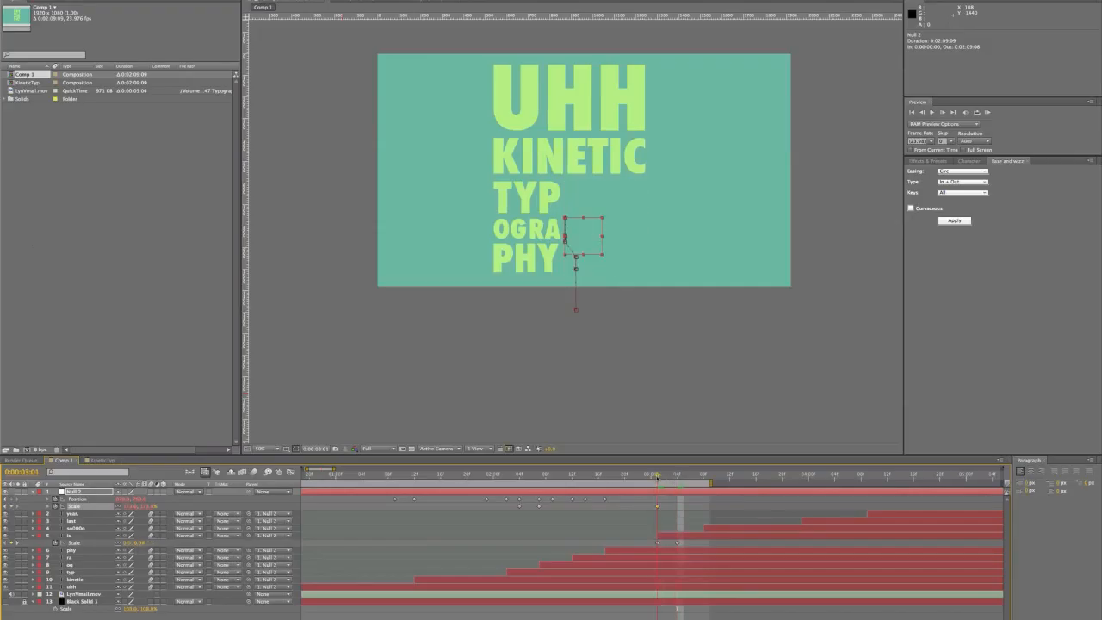
click(13, 499)
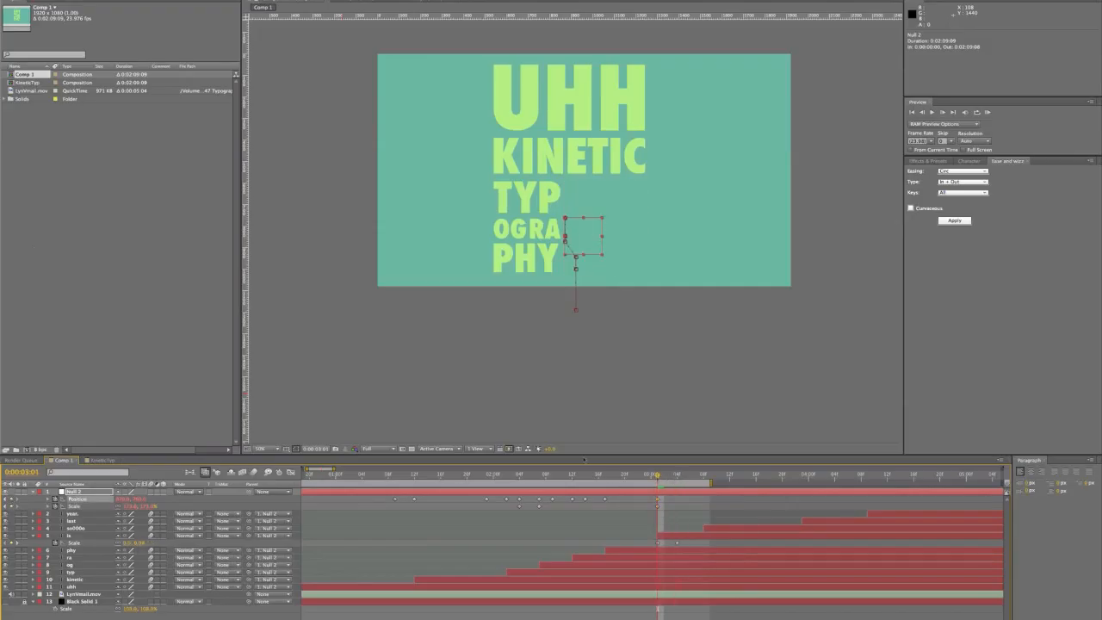
- At 0:00:03:04, reduce Null 2's Scale and raise its Position to 870, 732 so the word block sits higher
click(675, 484)
click(678, 476)
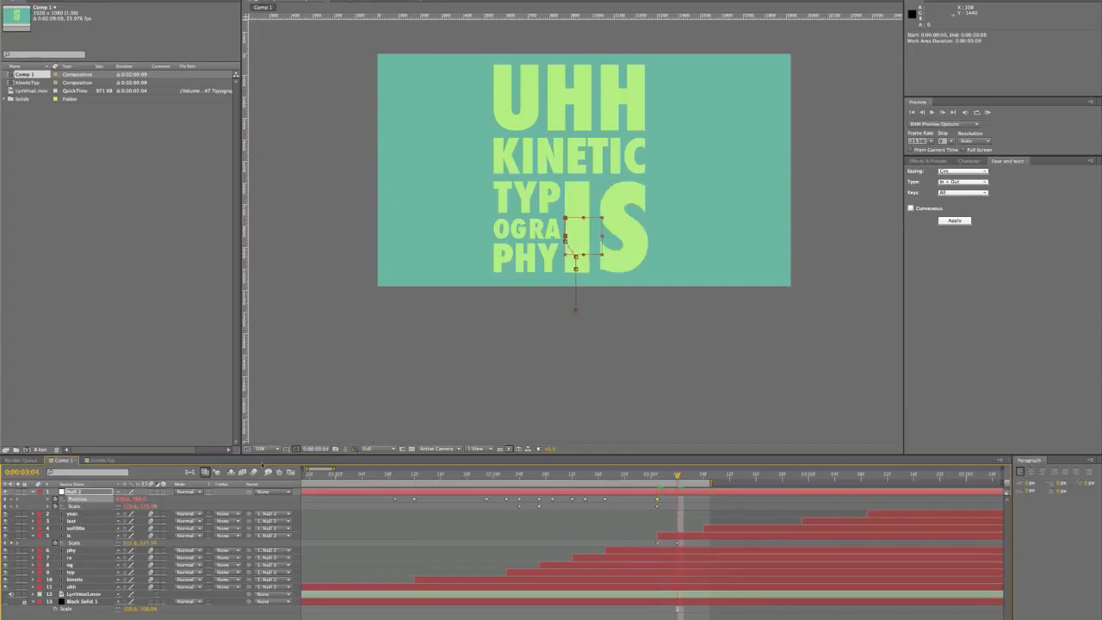
drag(130, 506, 114, 506)
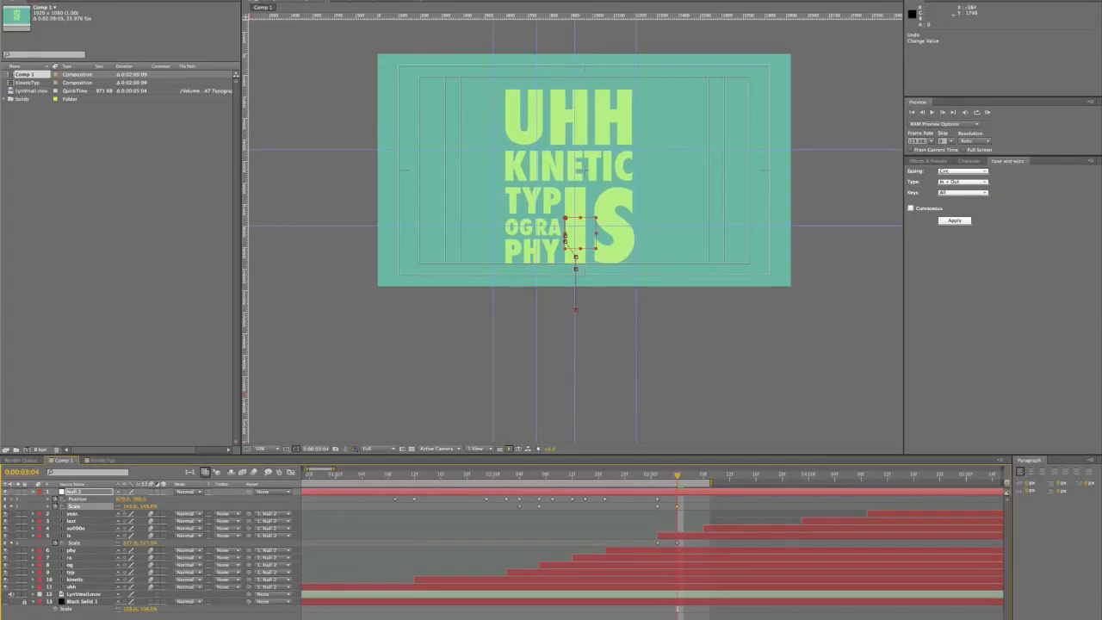
click(619, 213)
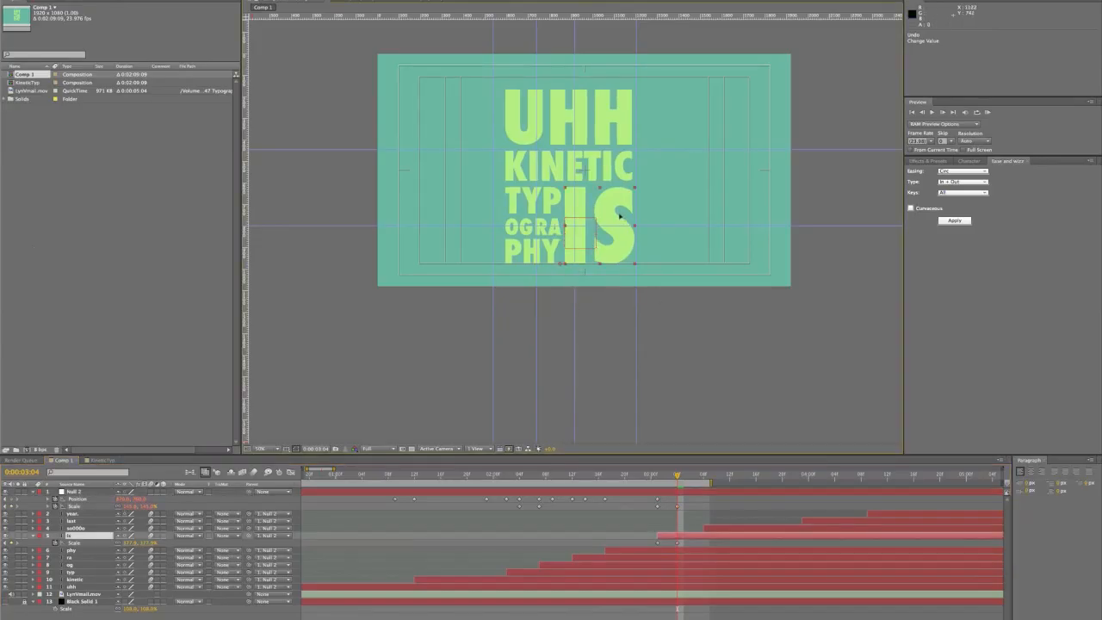
key(ctrl+z)
click(577, 237)
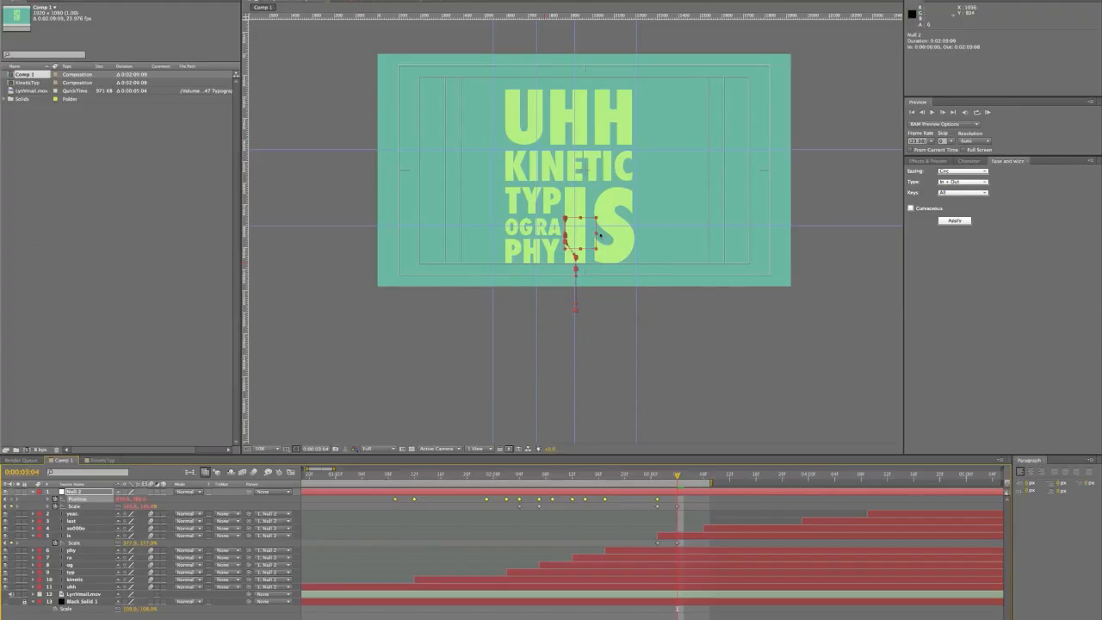
drag(581, 240, 582, 232)
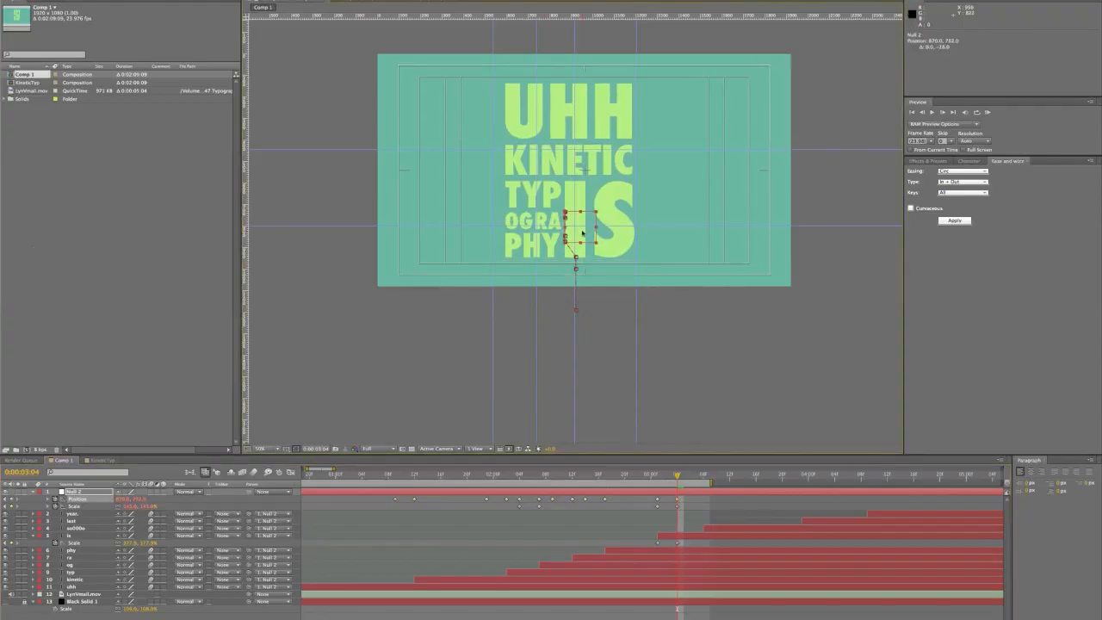
- Scrub through the IS move and extend the end of the work area to 0:00:03:15
drag(618, 481, 683, 476)
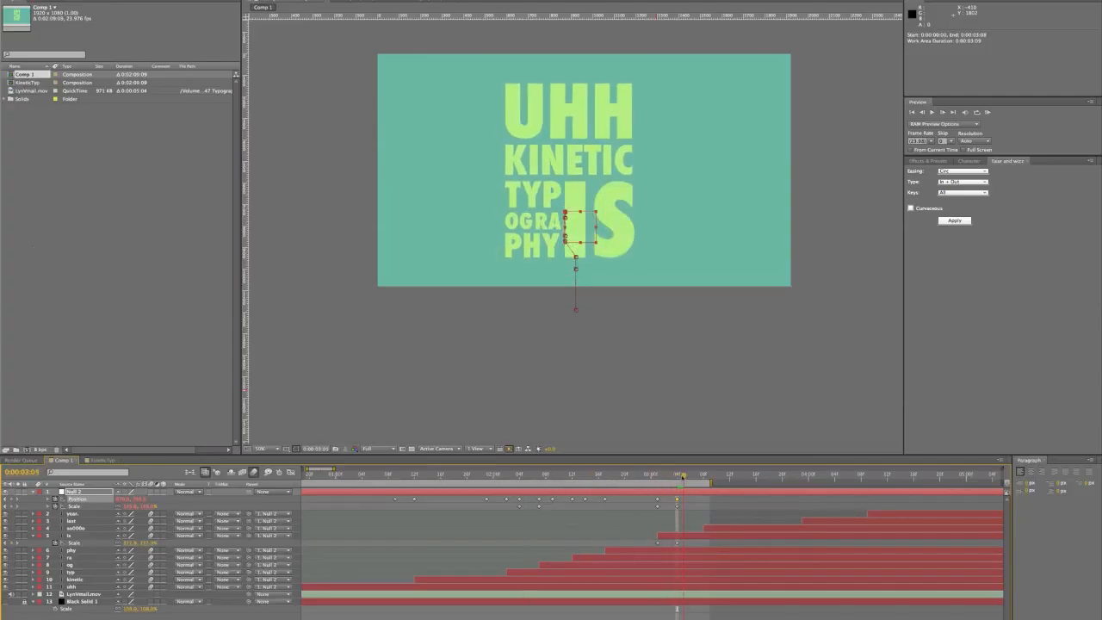
drag(713, 484, 717, 483)
click(702, 473)
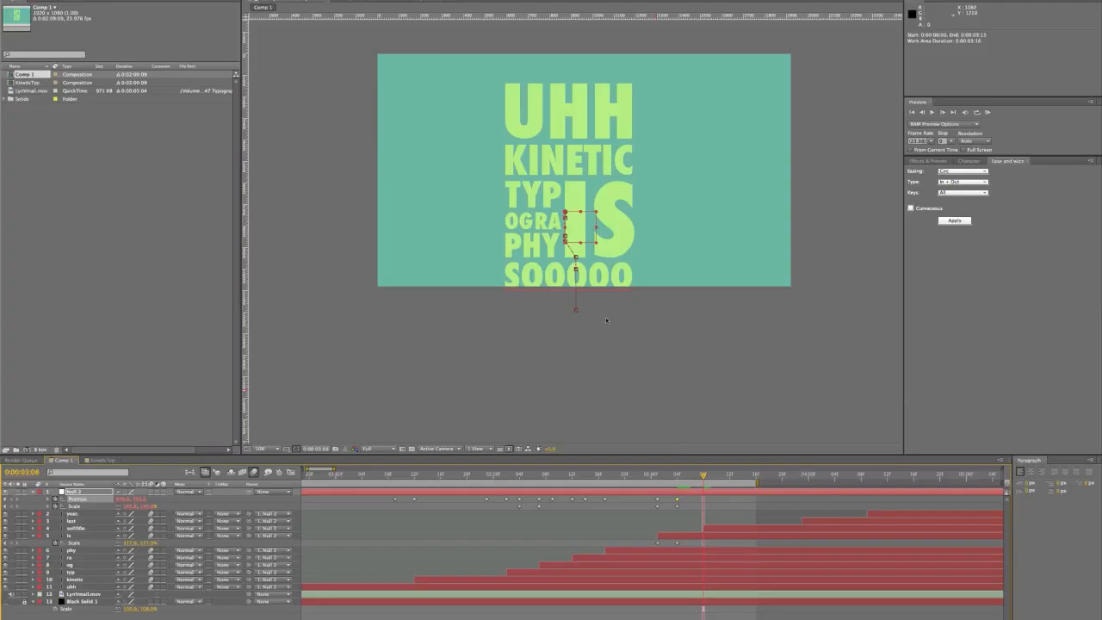
- Try the Kinematic preset from the Mechanical text animations on the SOOOOO layer at 0:00:03:08 and preview it
key(super+t)
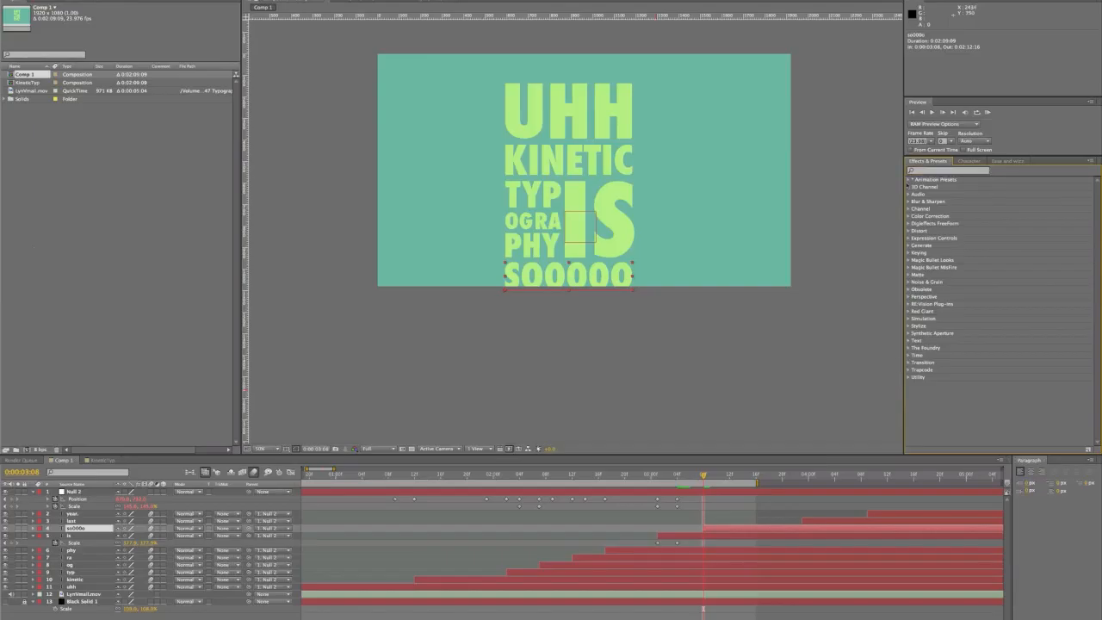
click(909, 179)
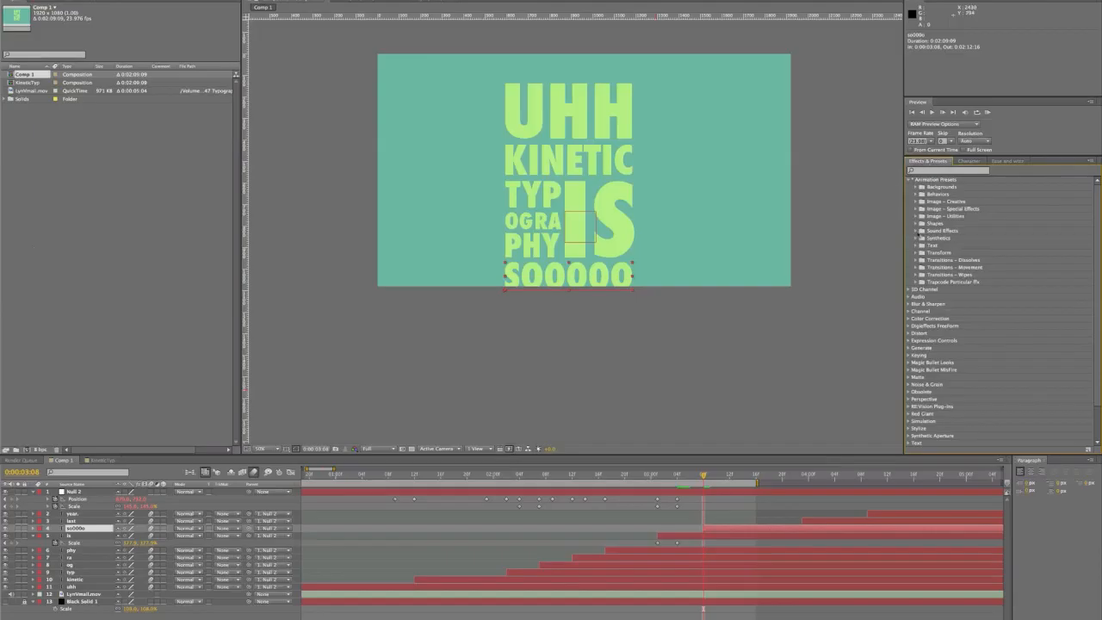
click(916, 245)
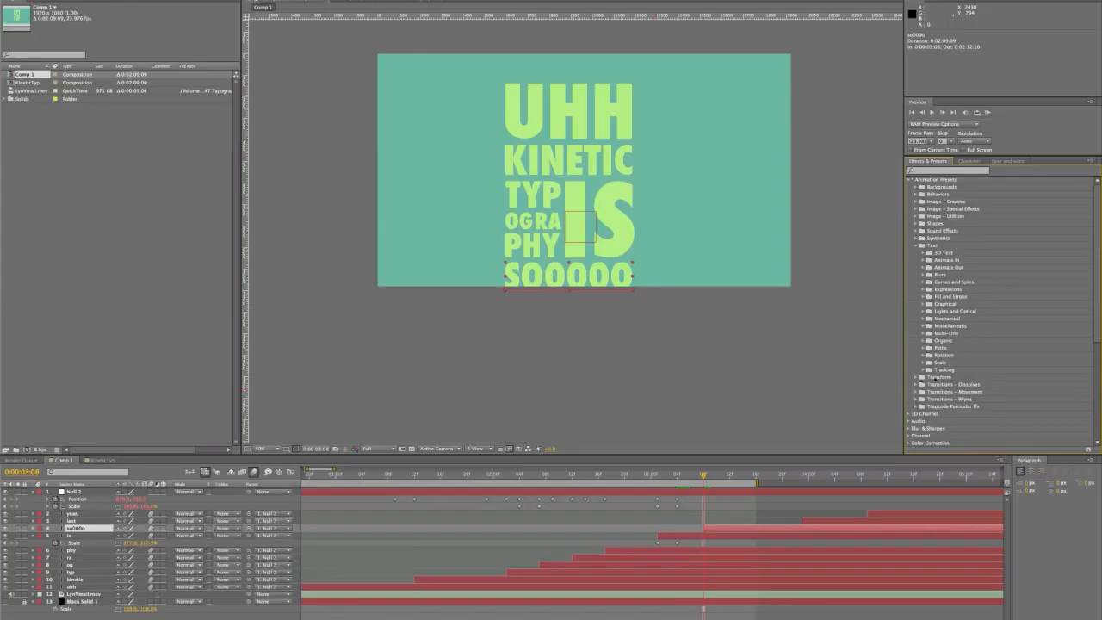
click(923, 320)
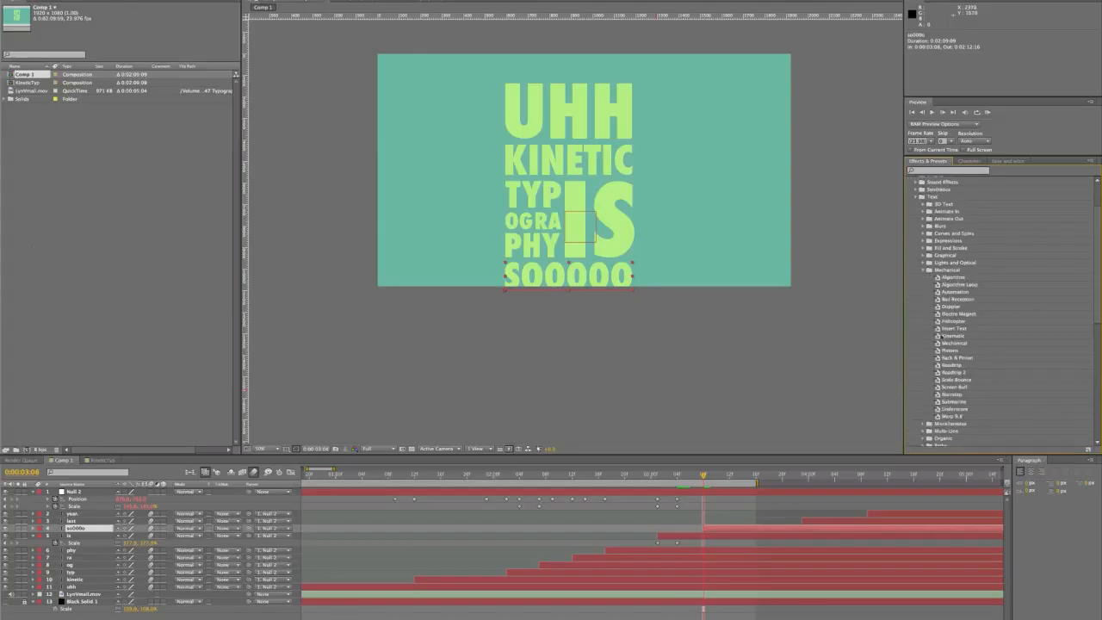
drag(953, 335, 696, 526)
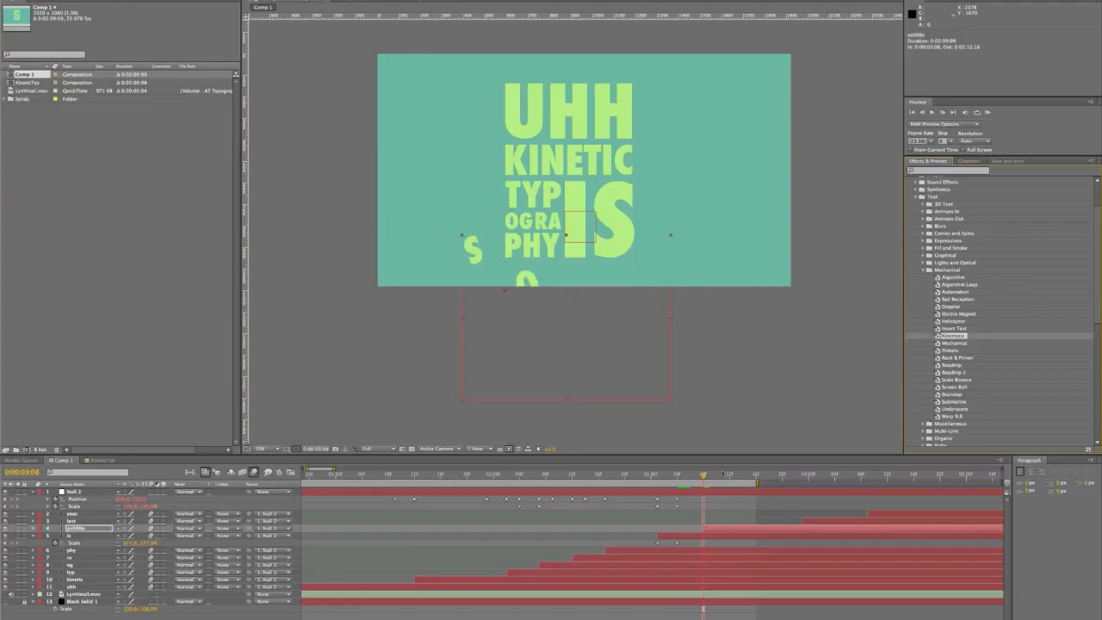
key(space)
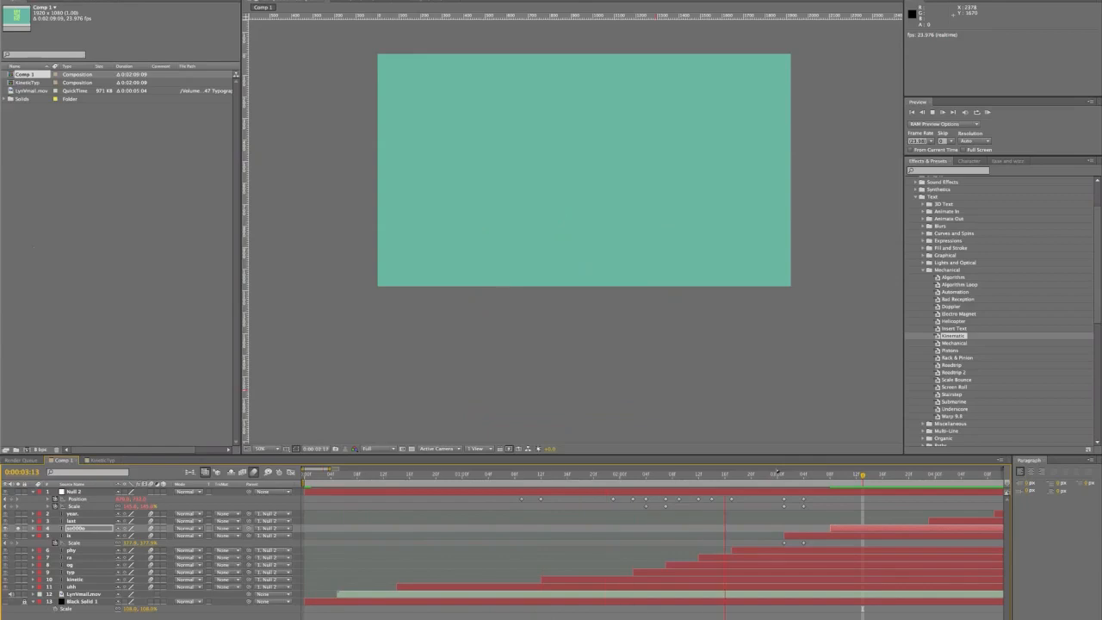
drag(837, 475, 836, 476)
- Undo the Kinematic preset on the SOOOOO layer
key(super+z)
key(super+z)
key(super+z)
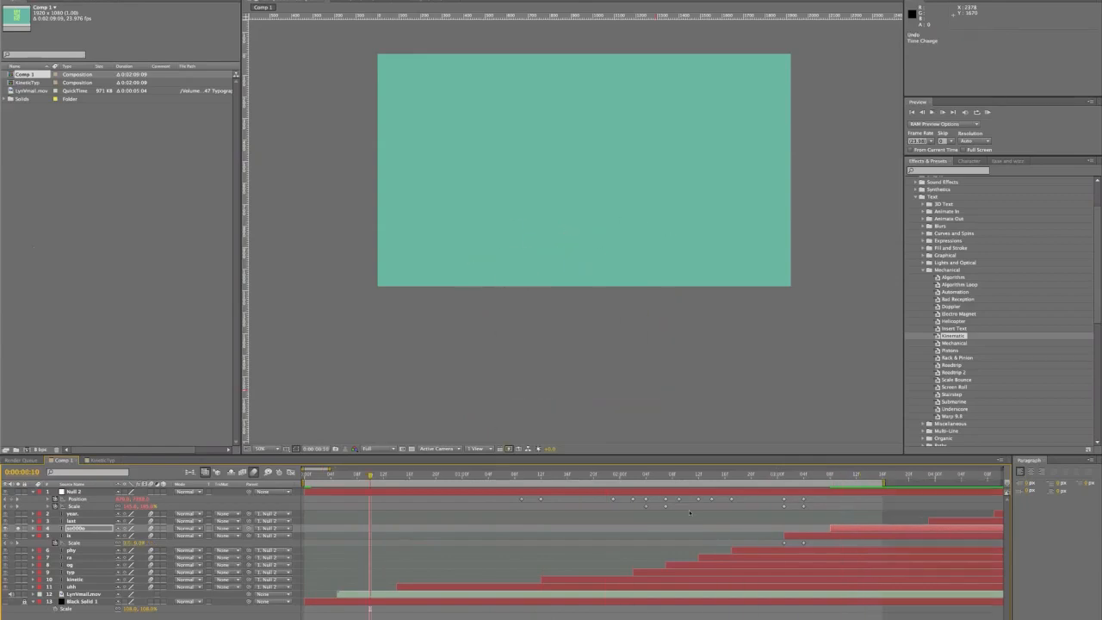
key(super+shift+z)
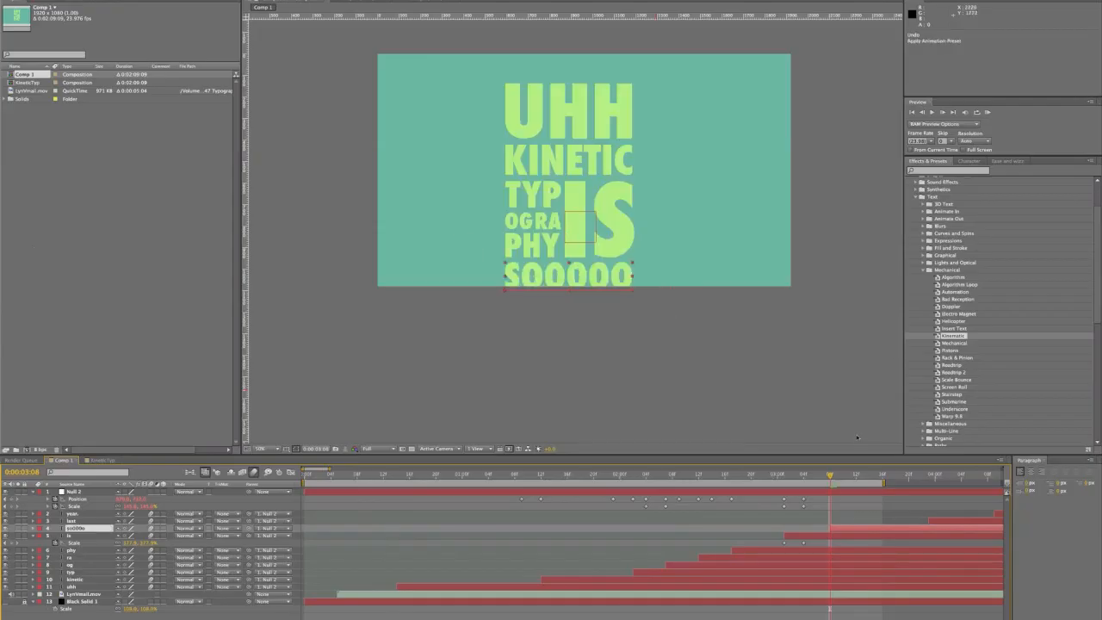
- Search the animation presets for "type" and apply Typewriter to the SOOOOO layer at 0:00:03:08
click(916, 198)
scroll(925, 193, up, 3)
click(924, 171)
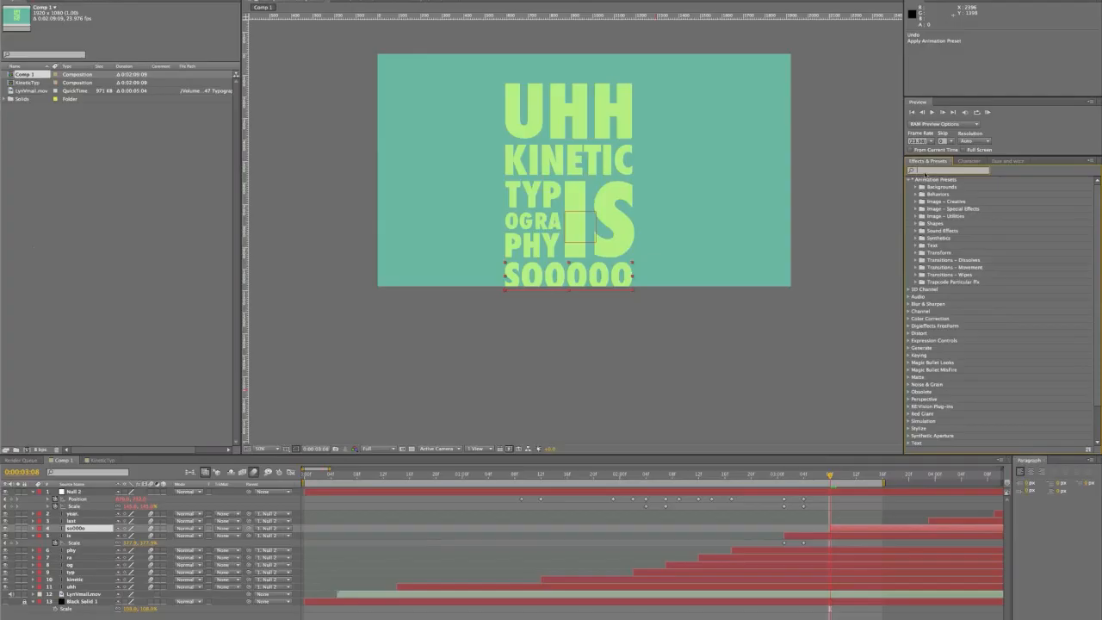
text(type)
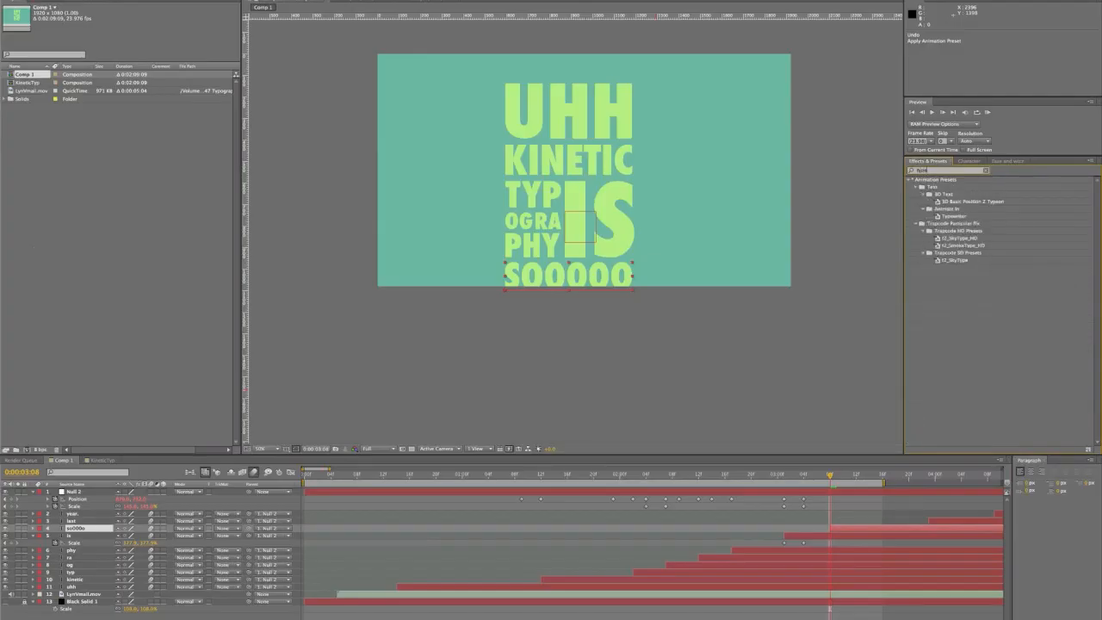
click(941, 216)
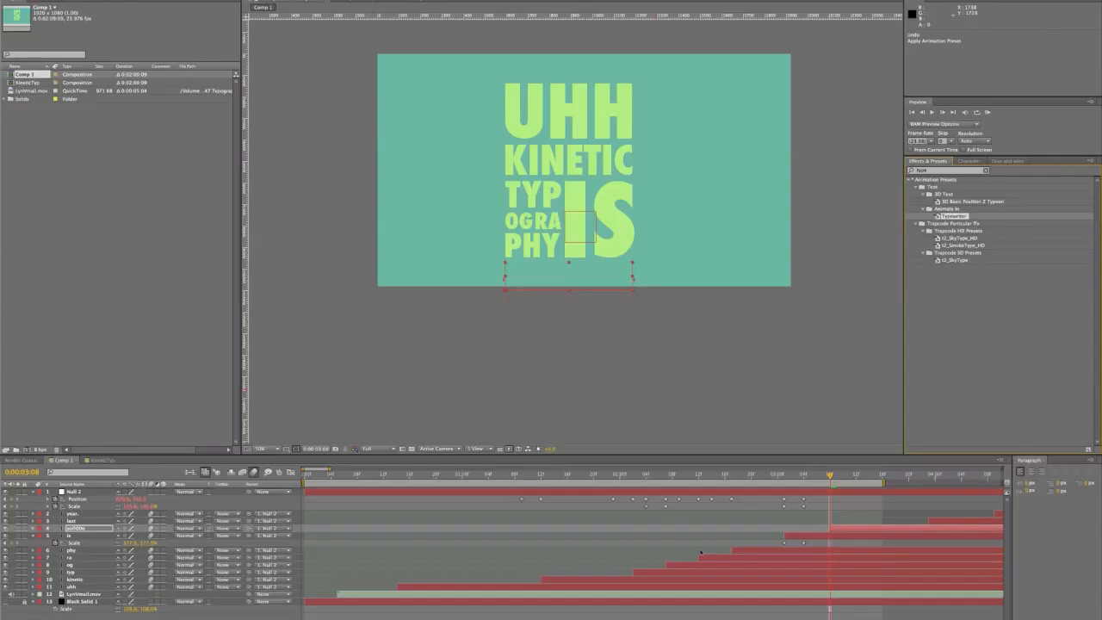
- Reveal the SOOOOO layer's keyframes and move the last Range Selector Start keyframe to 0:00:03:13
key(u)
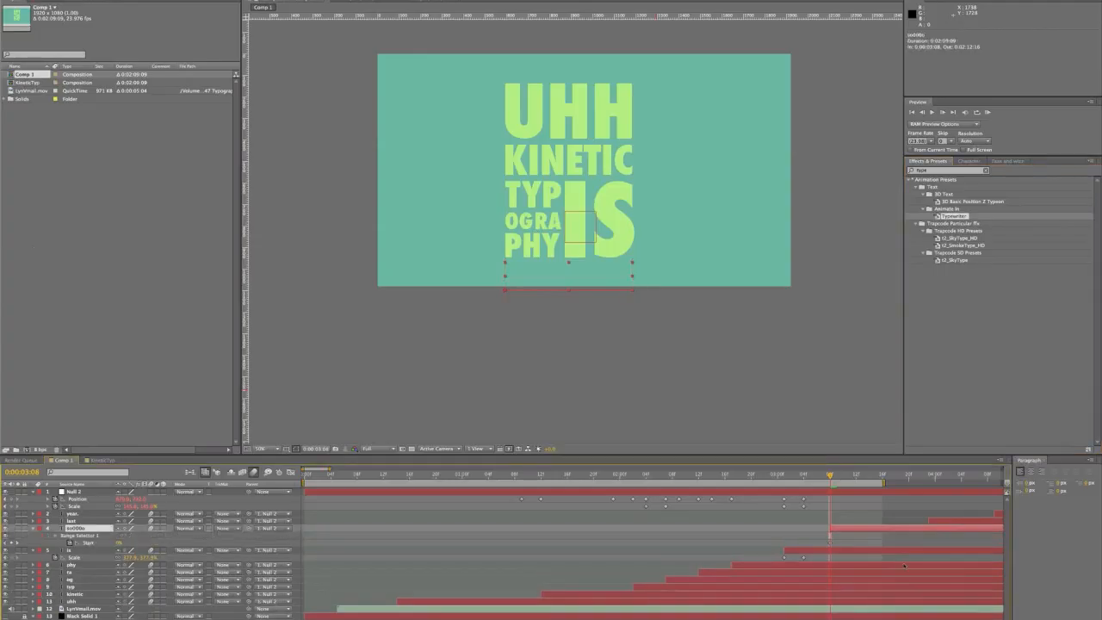
scroll(652, 547, right, 5)
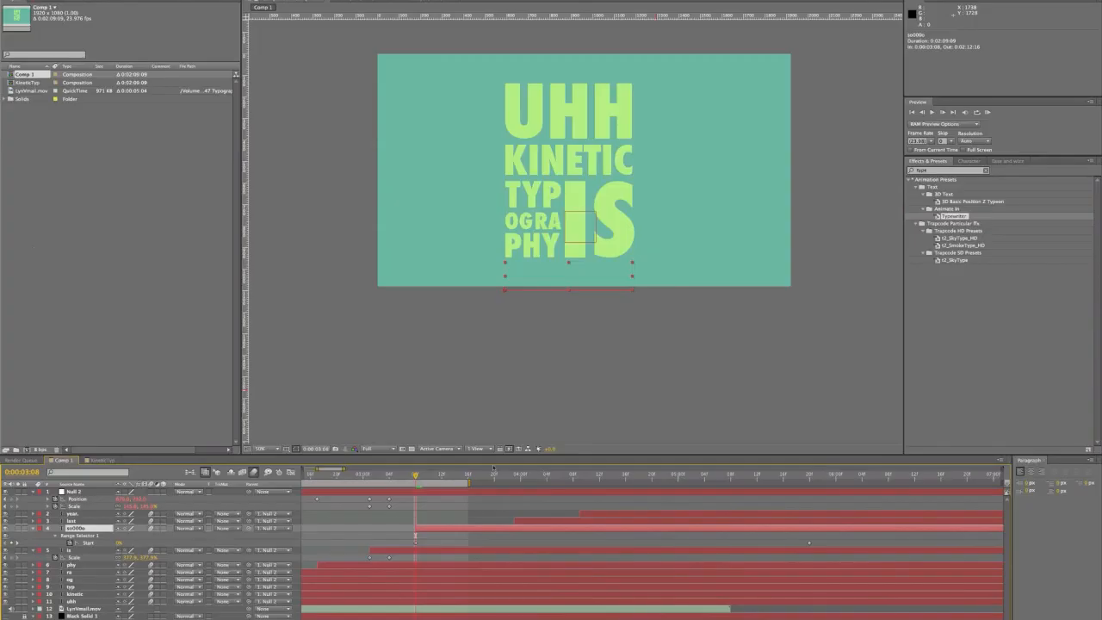
click(447, 543)
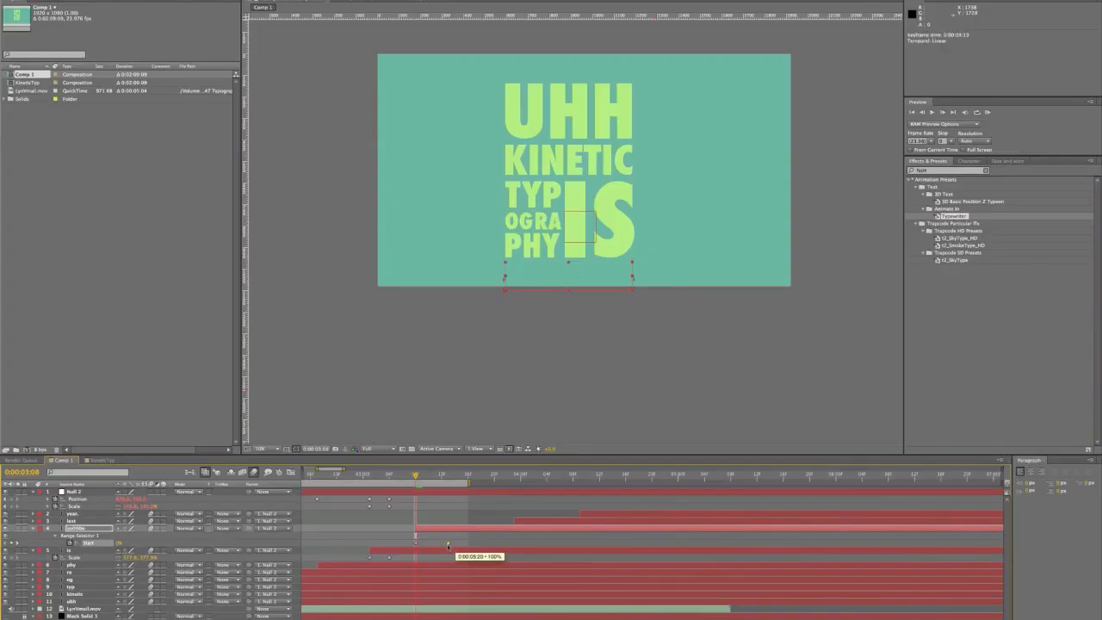
- Extend the end of the work area and preview the SOOOOO typewriter reveal from 0:00:03:08
mouse_move(422, 473)
mouse_down()
mouse_move(455, 483)
mouse_move(417, 485)
mouse_up()
key(space)
key(space)
key(minus)
key(equal)
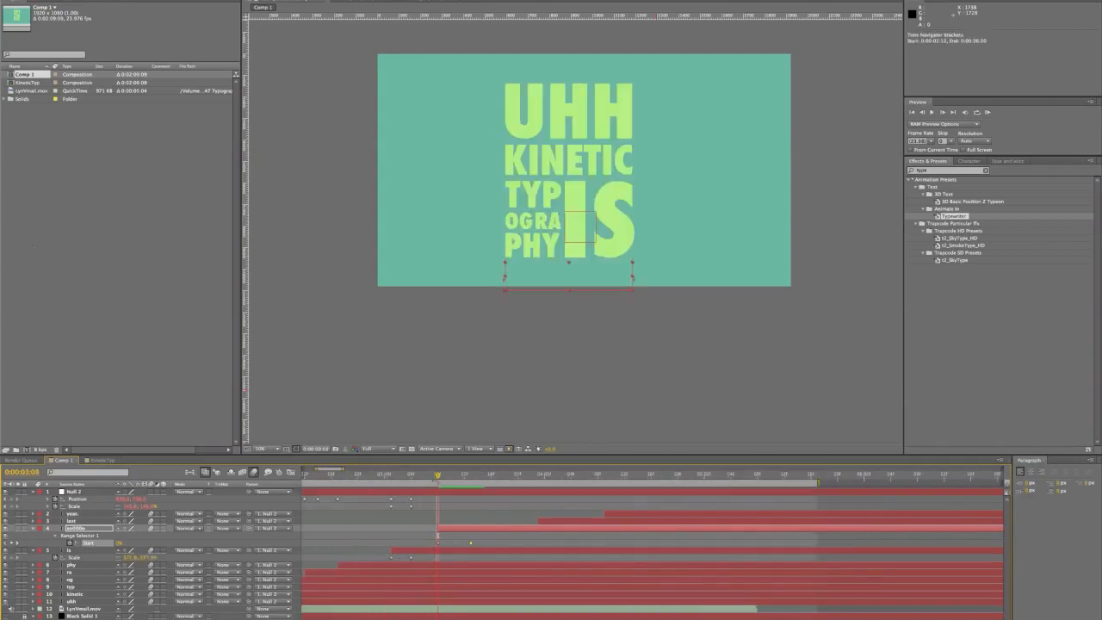
- Copy Null 2's last Position and Scale keyframes to 0:00:03:08, where the SOOOOO layer starts
drag(417, 499, 419, 512)
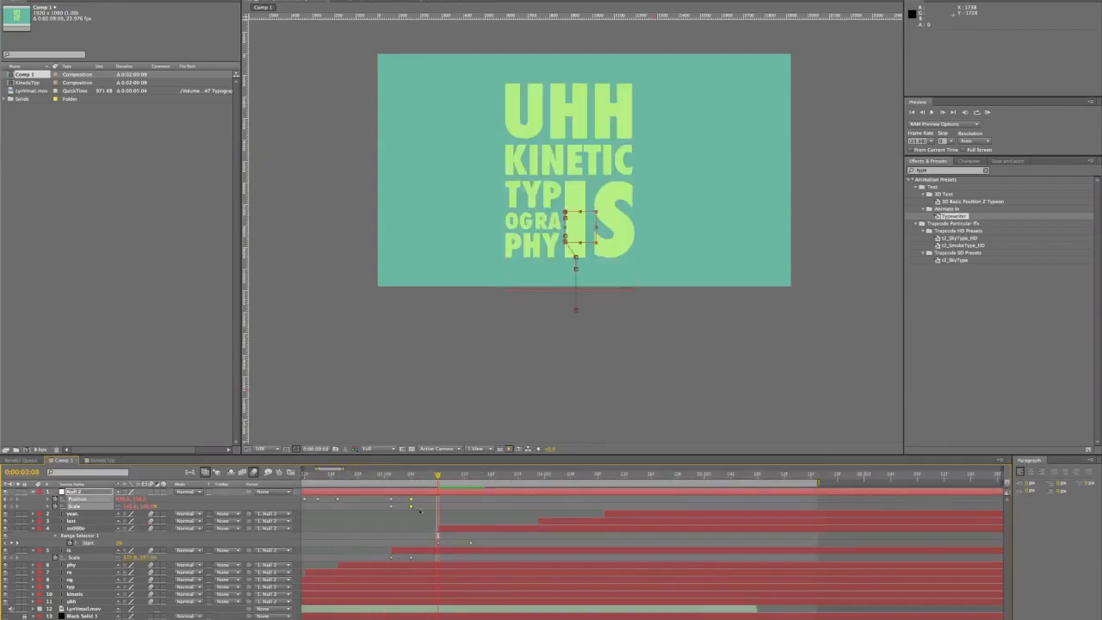
key(ctrl+c)
key(ctrl+v)
- At 0:00:03:13, move Null 2 up and reduce its scale to about 122% to fit SOOOOO in frame, and preview the move
drag(438, 475, 470, 476)
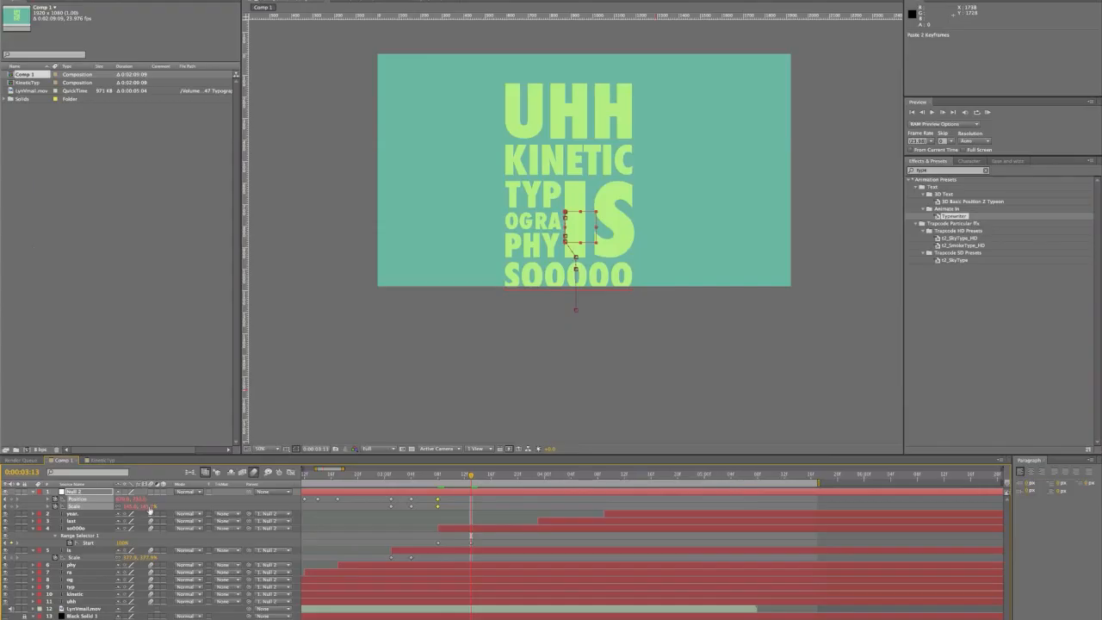
drag(140, 500, 125, 500)
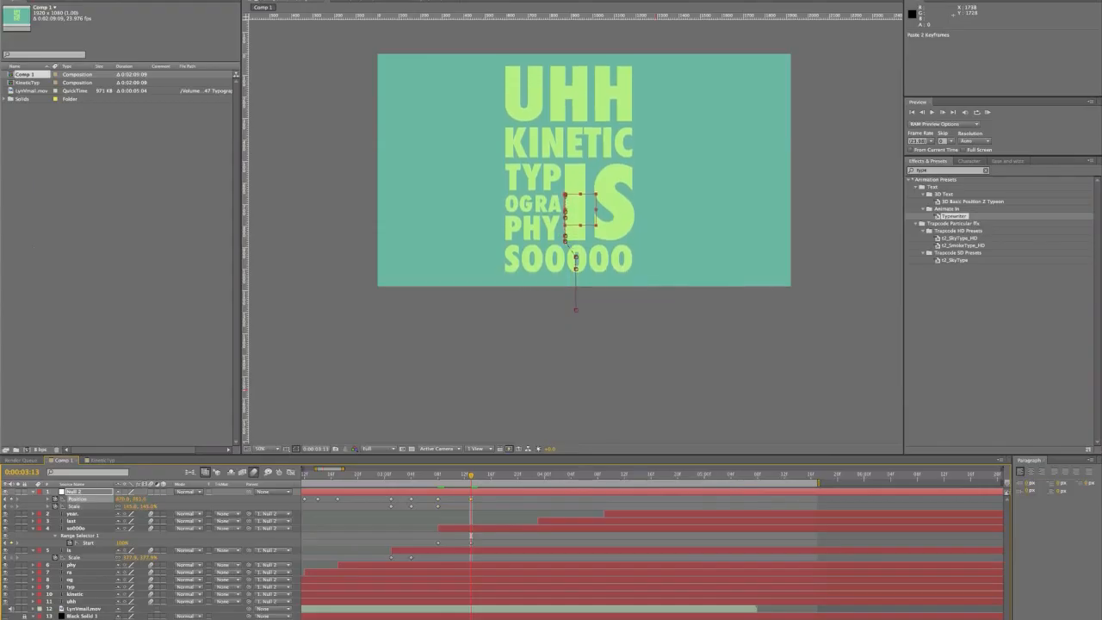
drag(440, 478, 470, 482)
drag(131, 507, 118, 507)
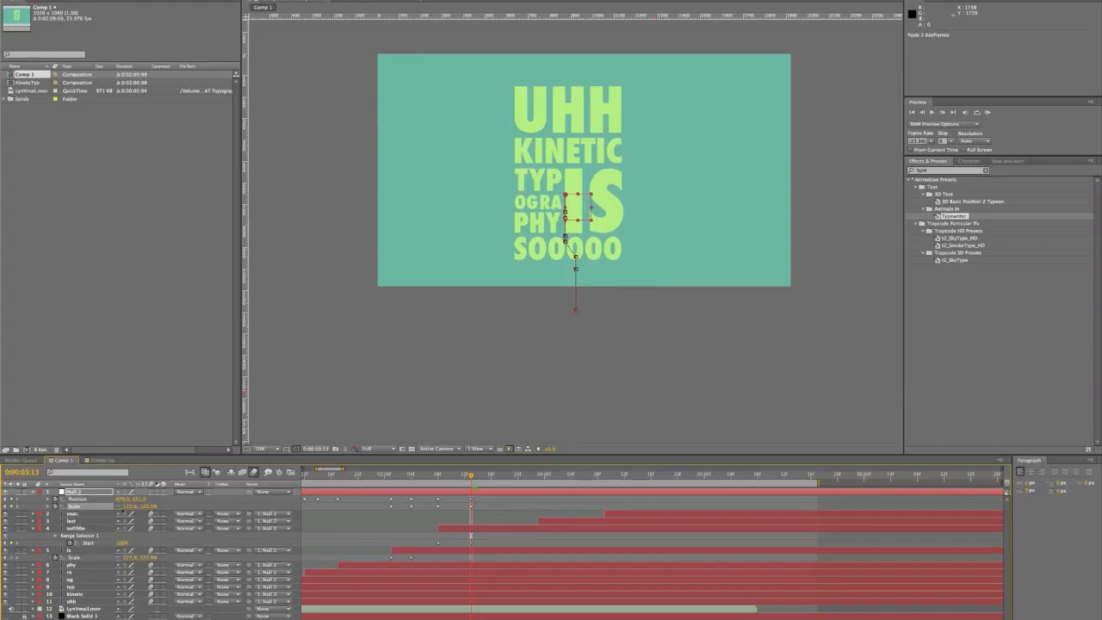
click(78, 499)
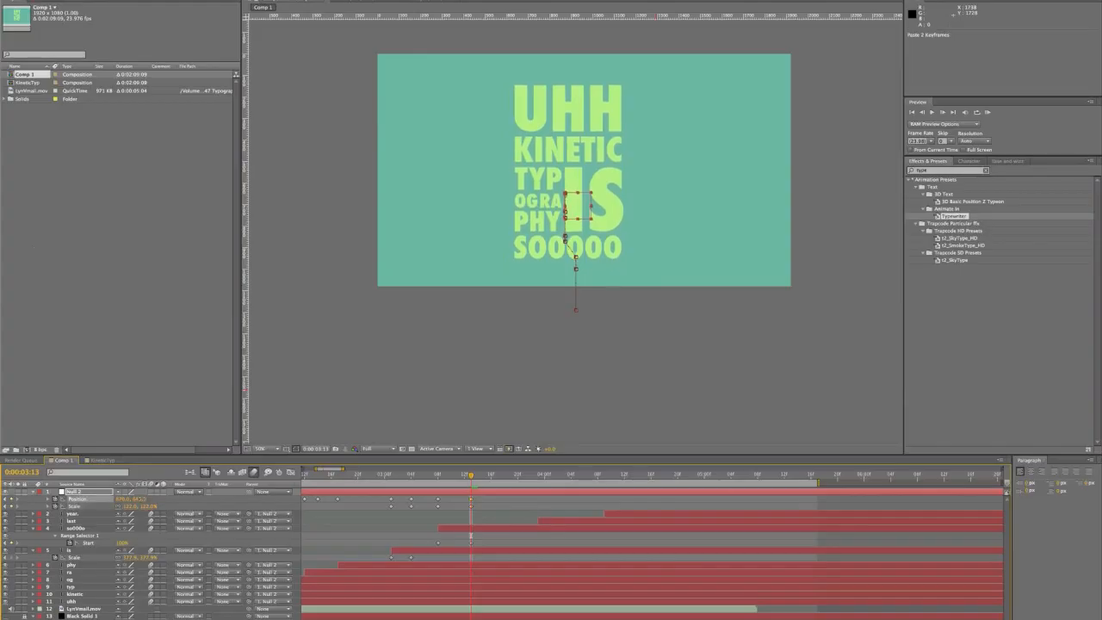
drag(415, 477, 385, 479)
key(KP_0)
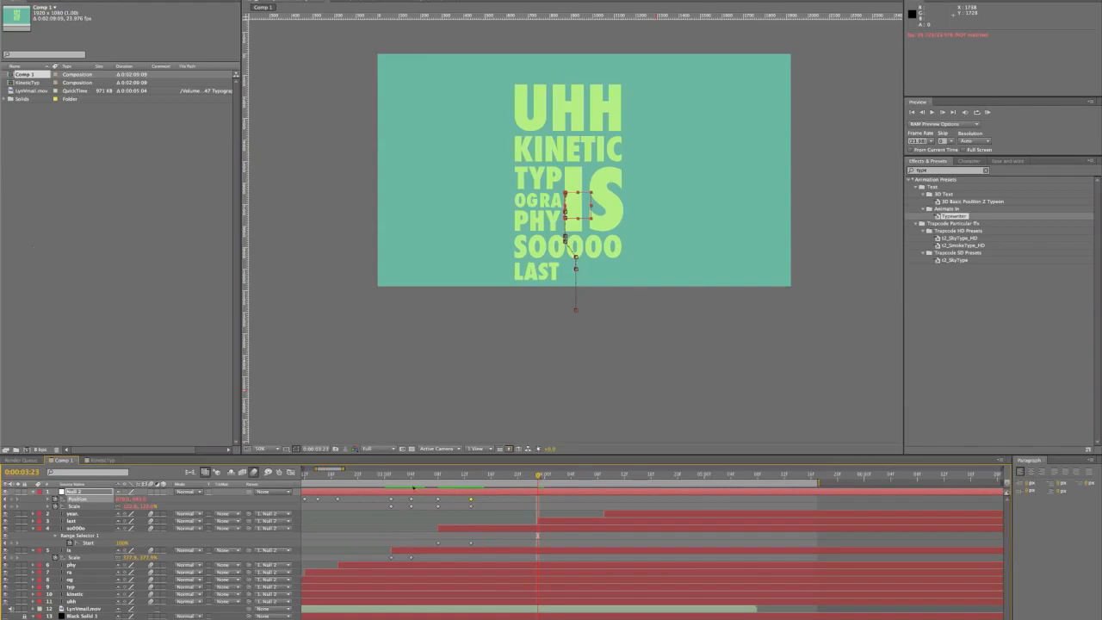
- Keyframe Null 2's position for LAST, moving it up about 35 px at 0:00:03:23, and copy that Position keyframe to 0:00:04:05
click(423, 507)
drag(578, 216, 578, 209)
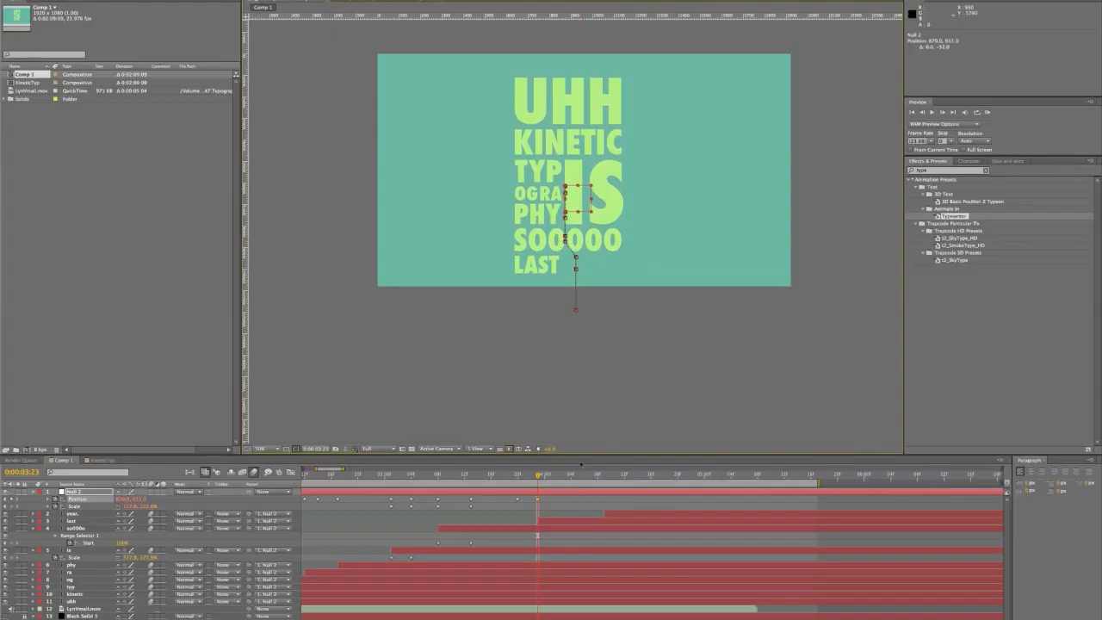
key(ctrl+c)
click(578, 478)
key(ctrl+v)
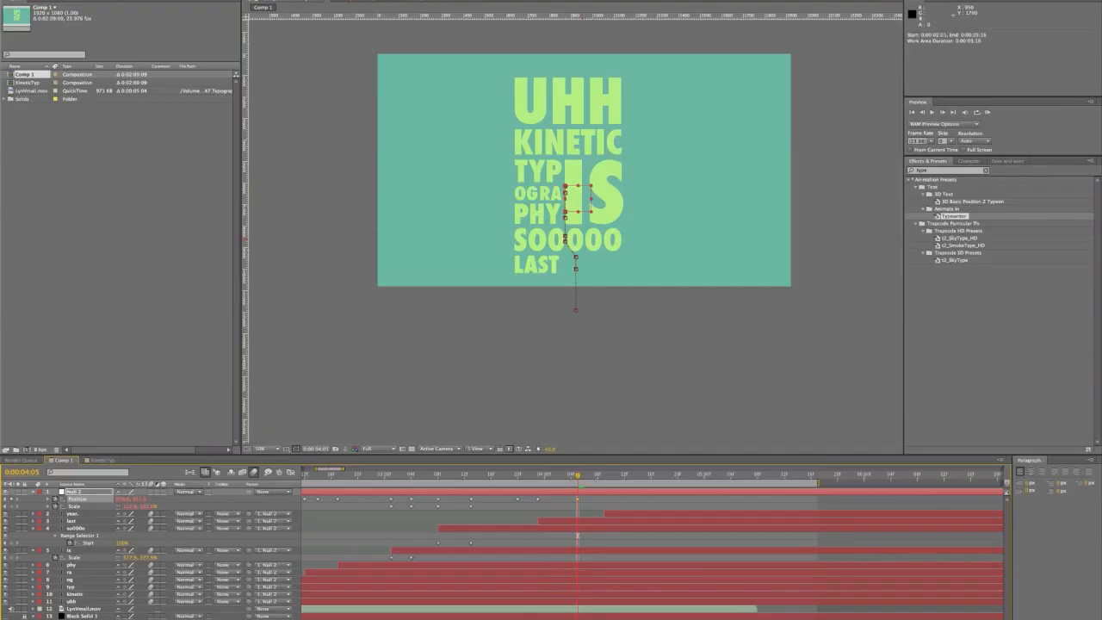
- Move Null 2 further up at the start of the YEAR. layer and preview the complete word animation
click(603, 477)
drag(579, 204, 578, 195)
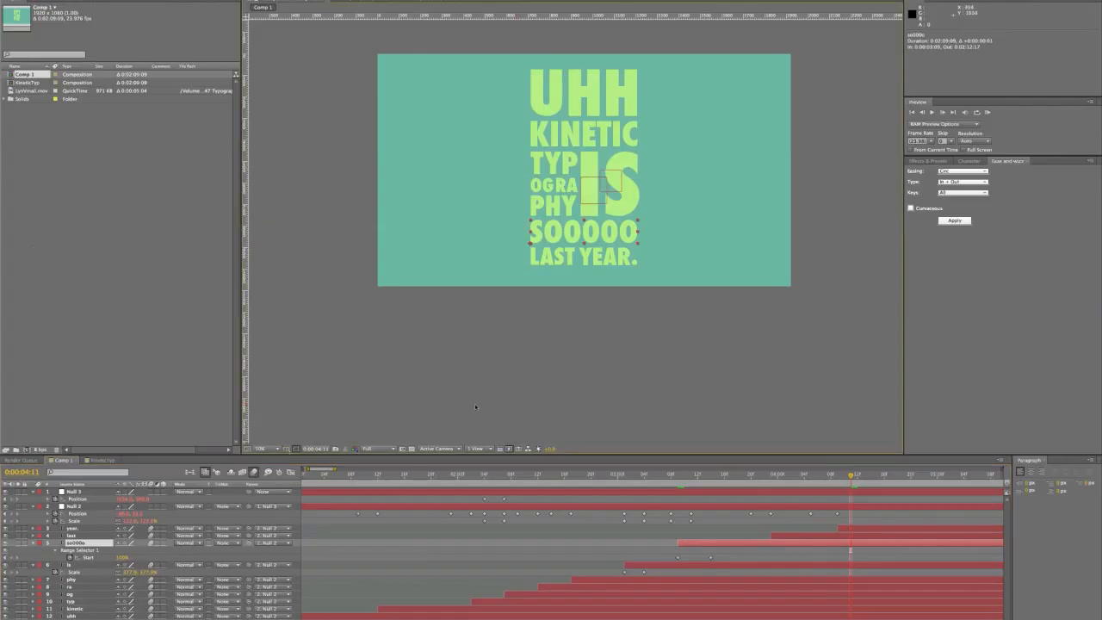
key(KP_0)
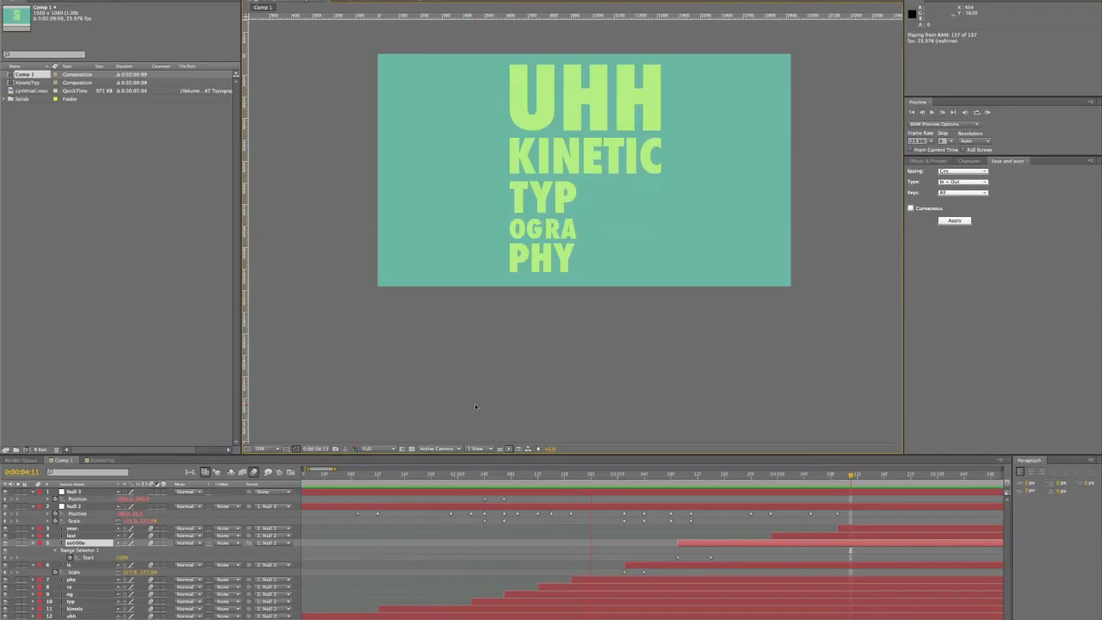
key(space)
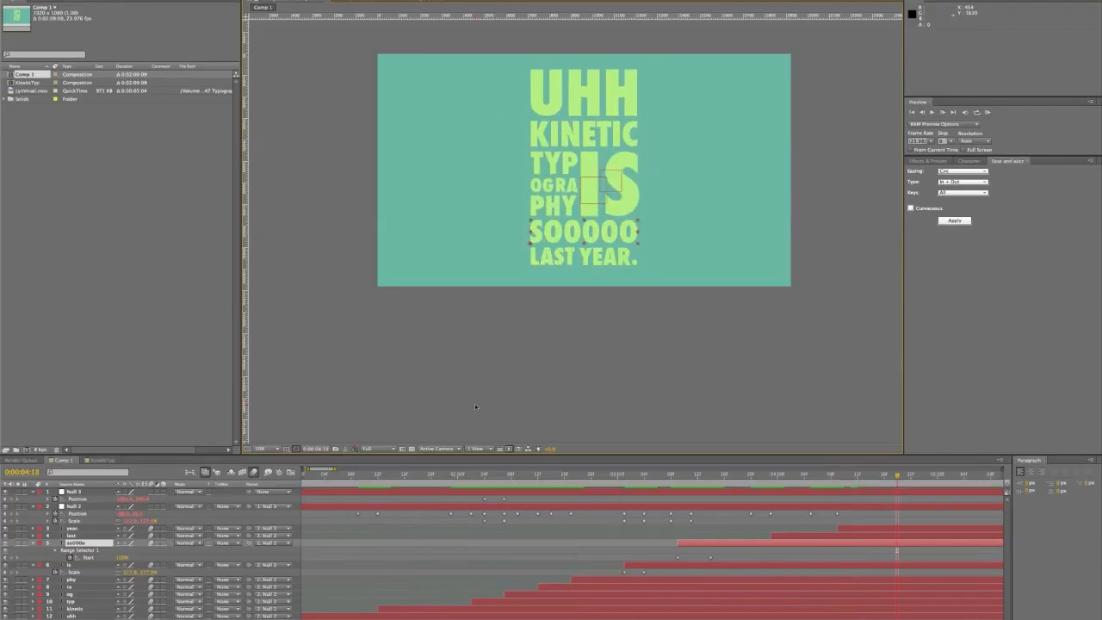
- Show LynVmail.mov's audio waveform and listen to the audio around 0:00:03:08, just before the SOOOOO layer starts
click(659, 474)
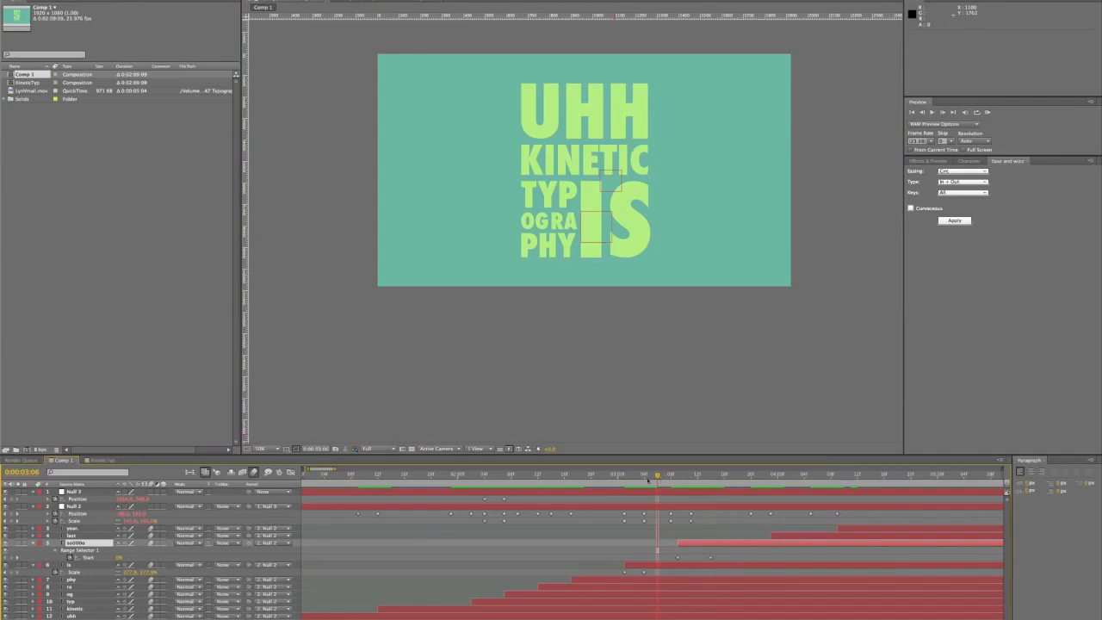
scroll(159, 601, down, 1)
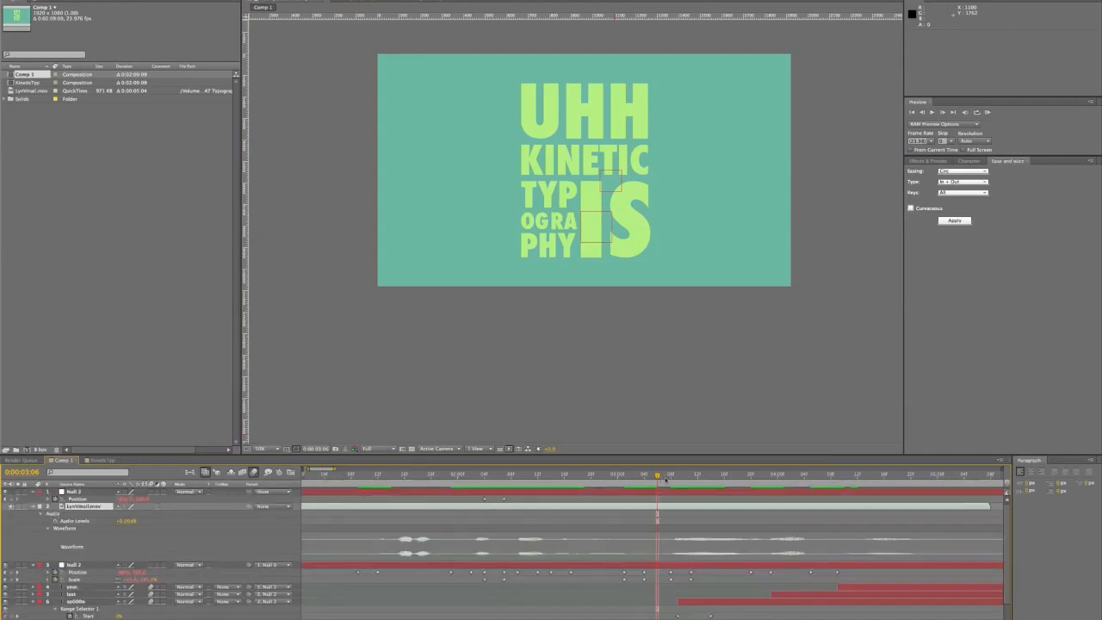
drag(665, 478, 671, 476)
key(KP_Decimal)
key(KP_Decimal)
key(KP_Decimal)
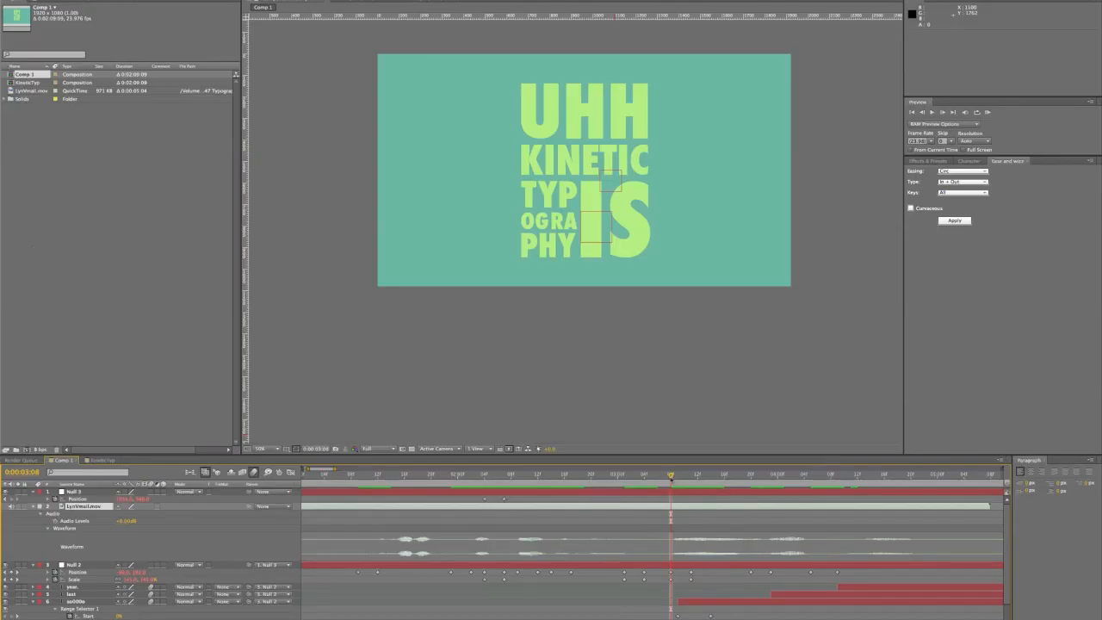
- Move the SOOOOO layer's last Range Selector Start keyframe to 0:00:03:22 and play back the slower typewriter reveal
drag(672, 478, 764, 476)
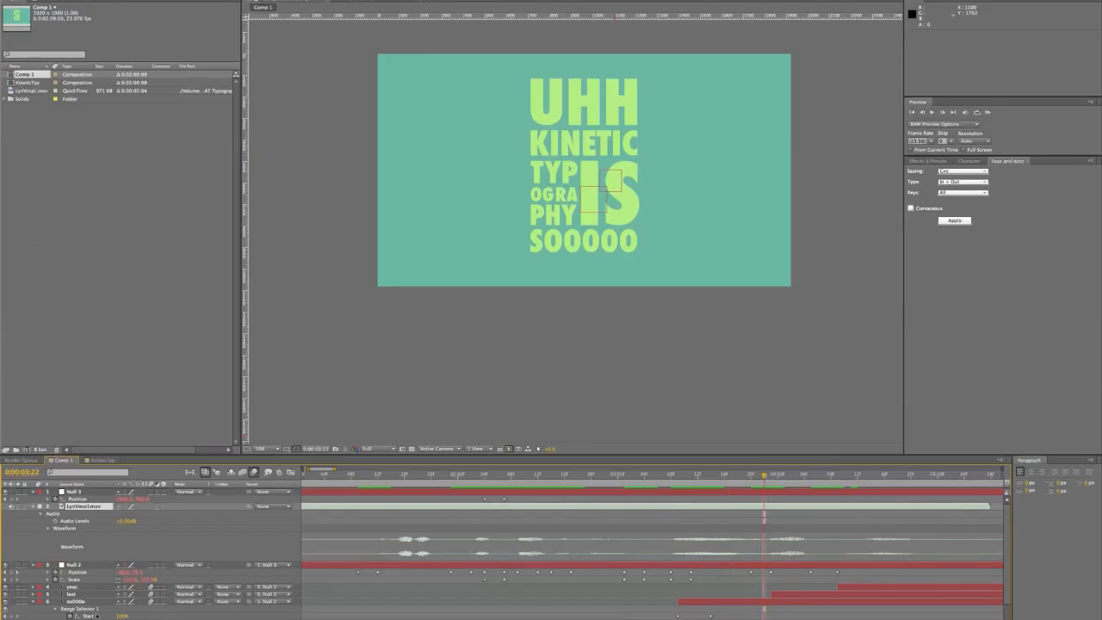
click(75, 601)
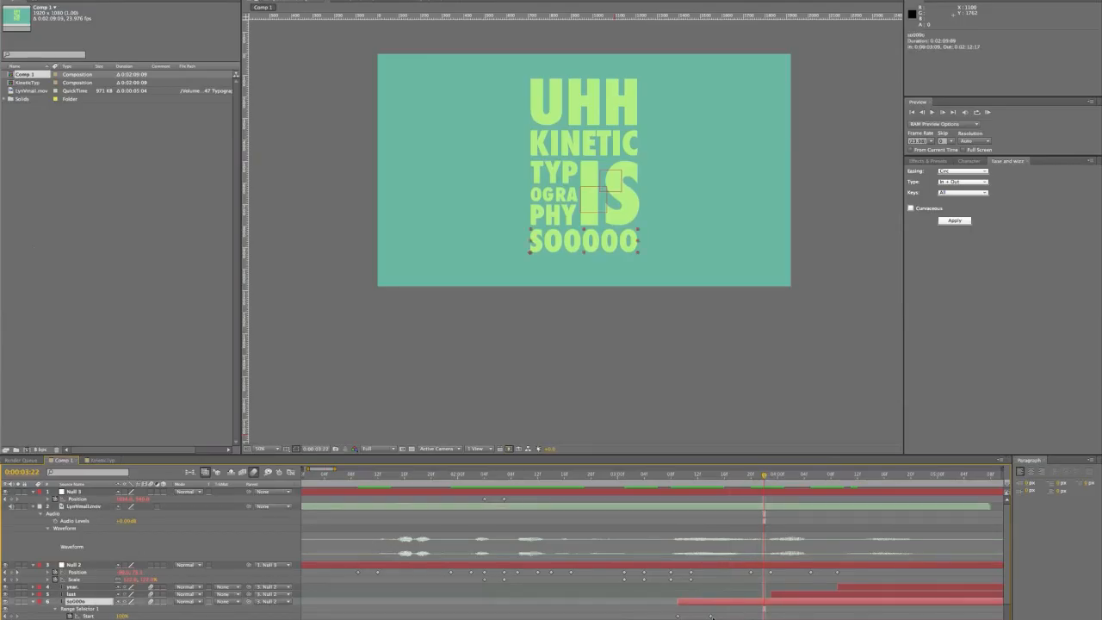
click(757, 616)
drag(764, 616, 764, 617)
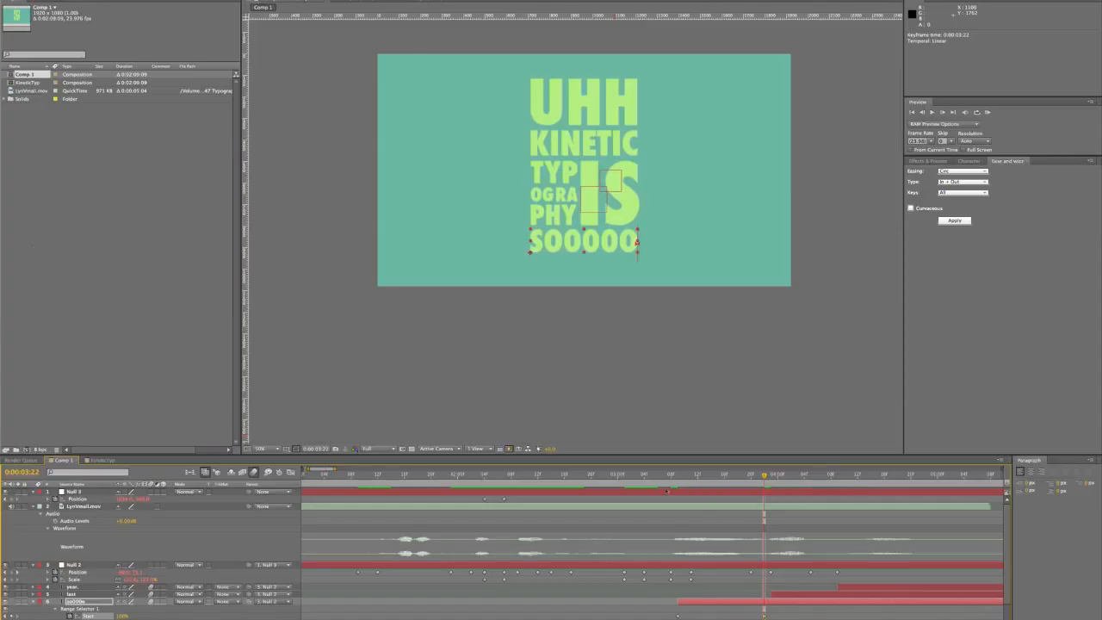
key(space)
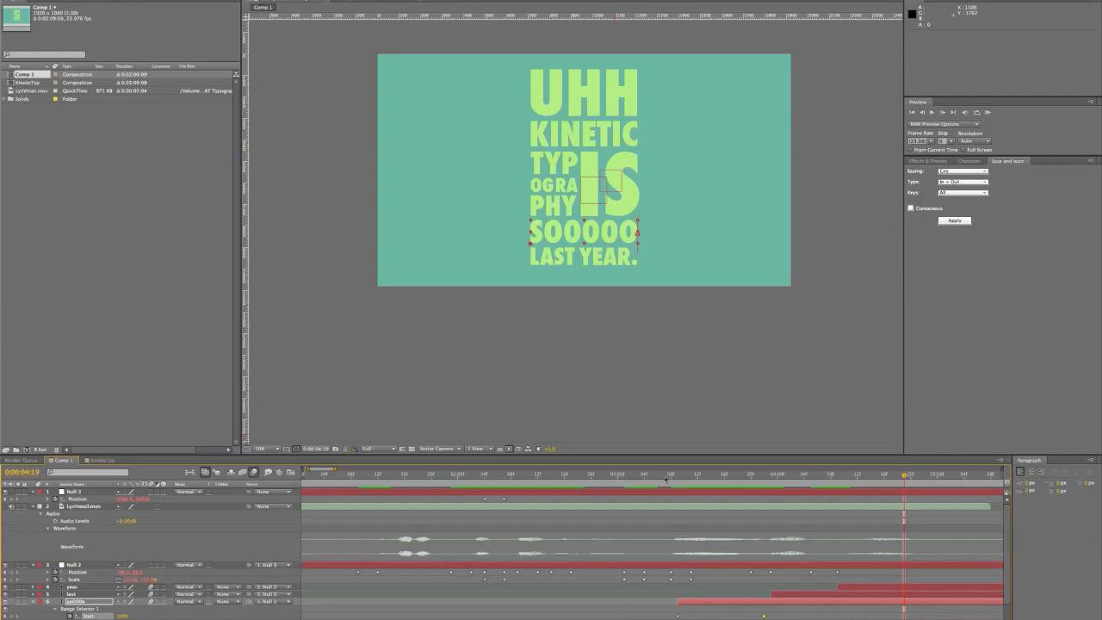
scroll(333, 283, up, 1)
scroll(332, 283, down, 1)
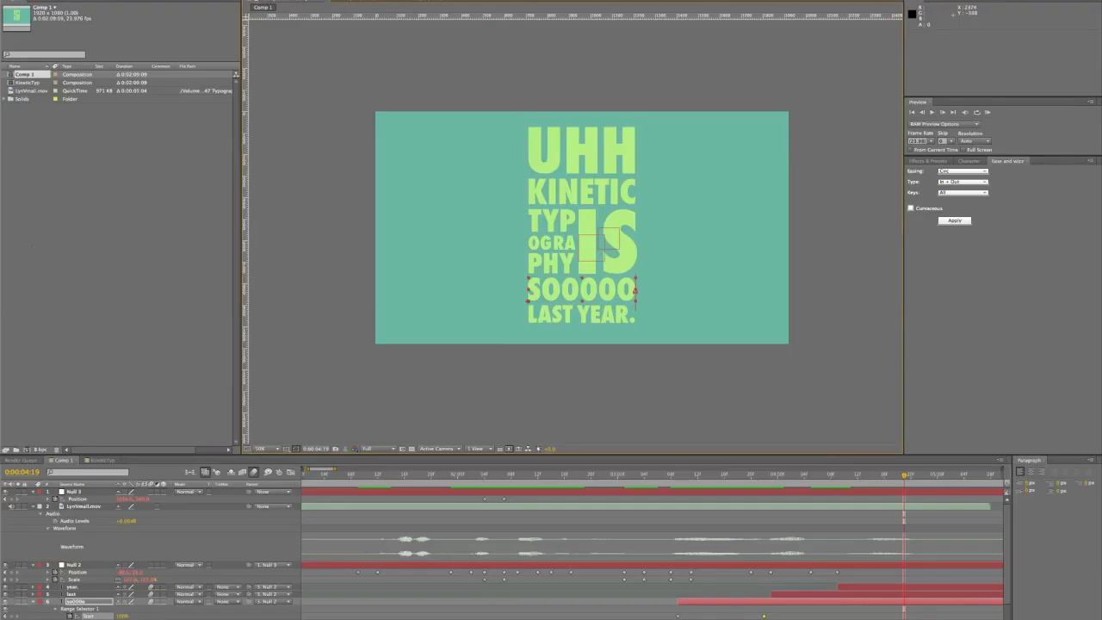
click(938, 1)
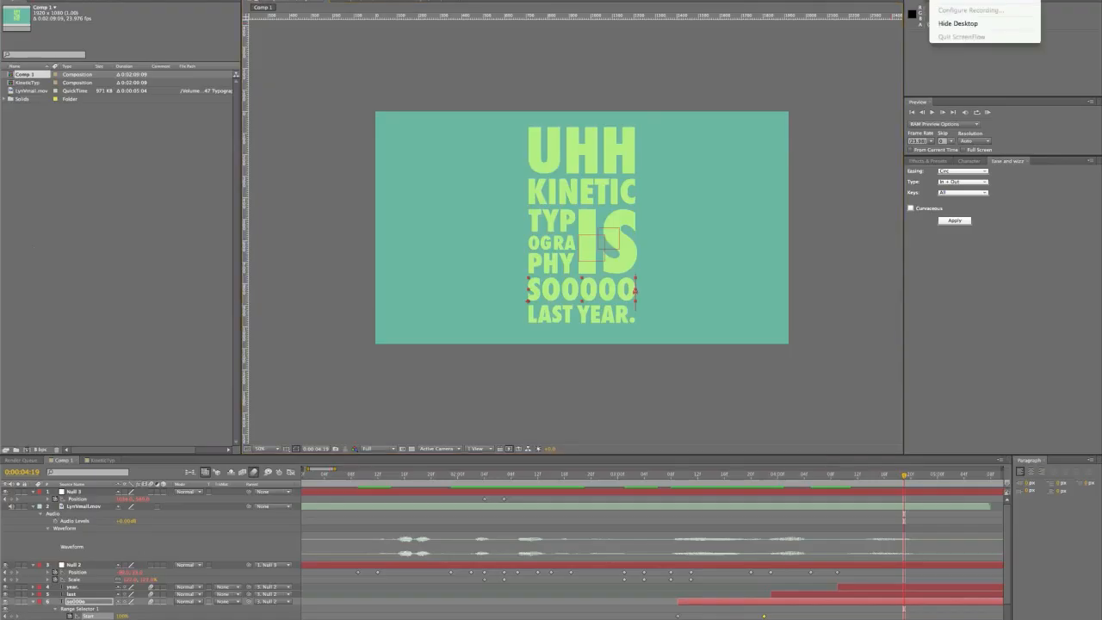